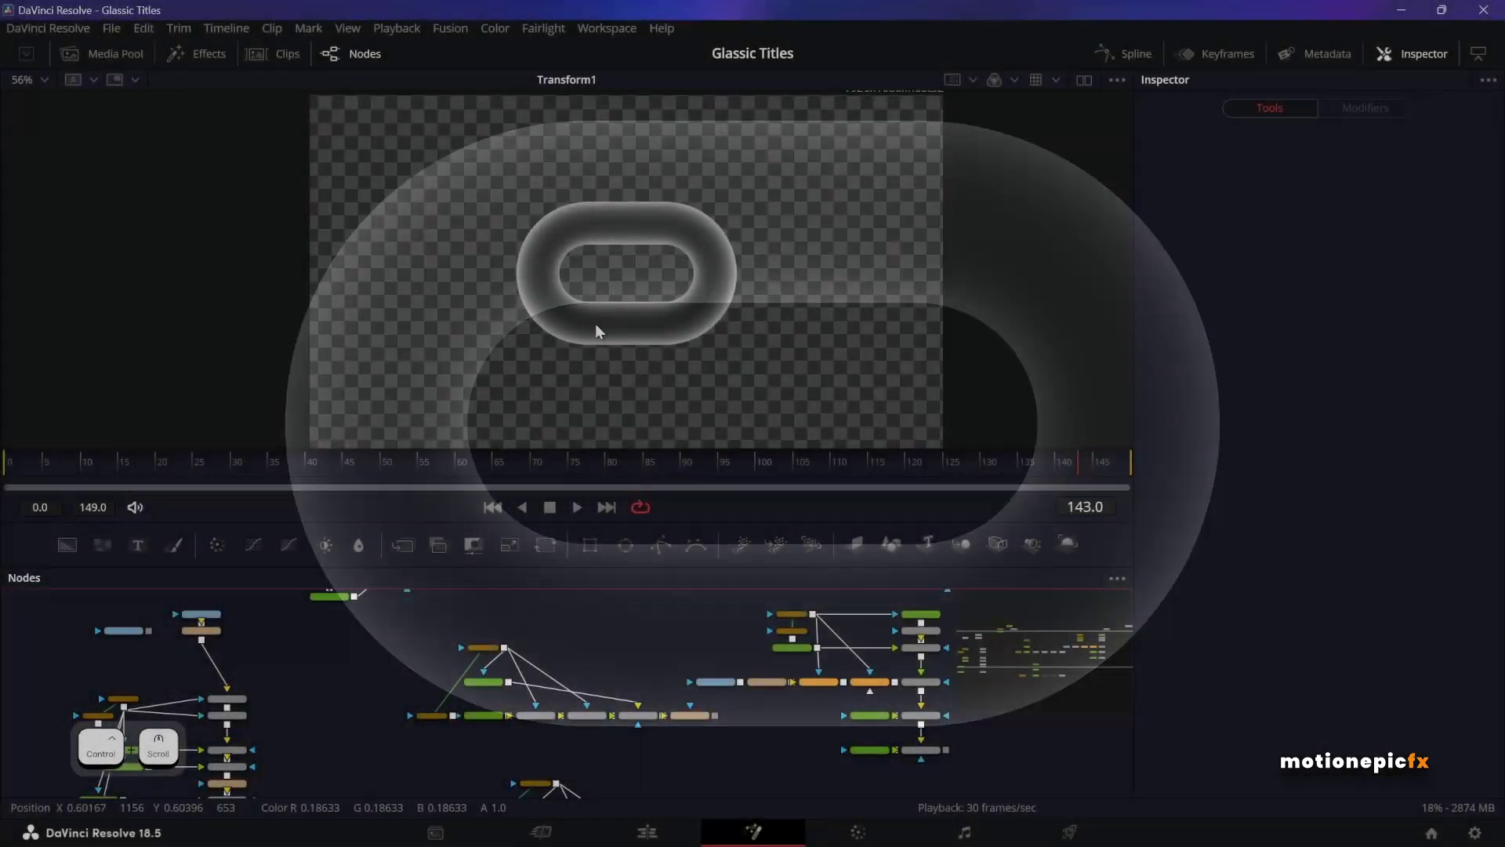
- Zoom the viewer out to 39% to show the whole torus, and pan the node graph to empty space
scroll(596, 314, down, 3)
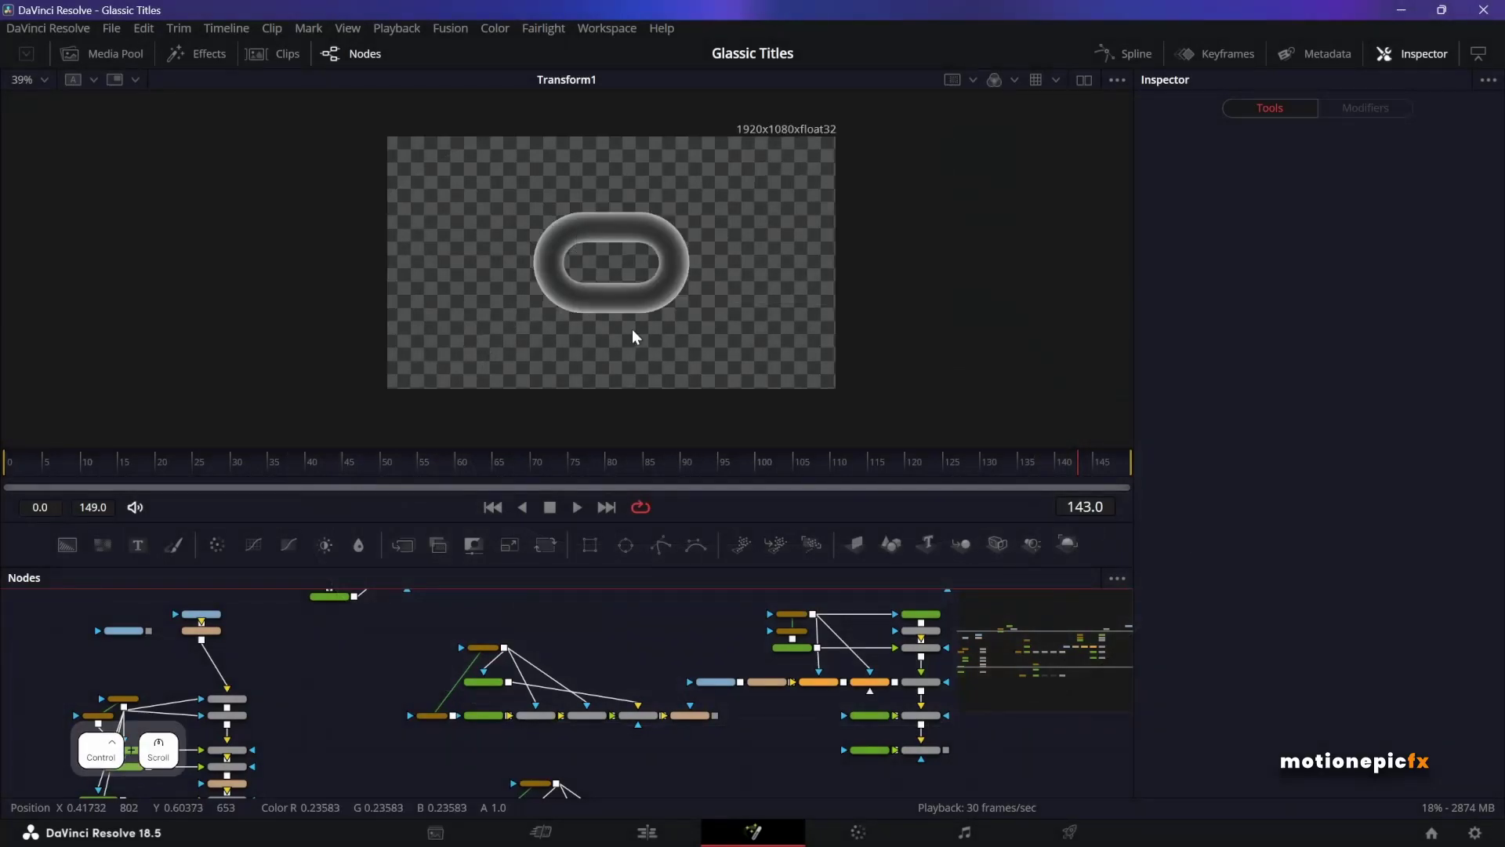
drag(628, 732, 624, 671)
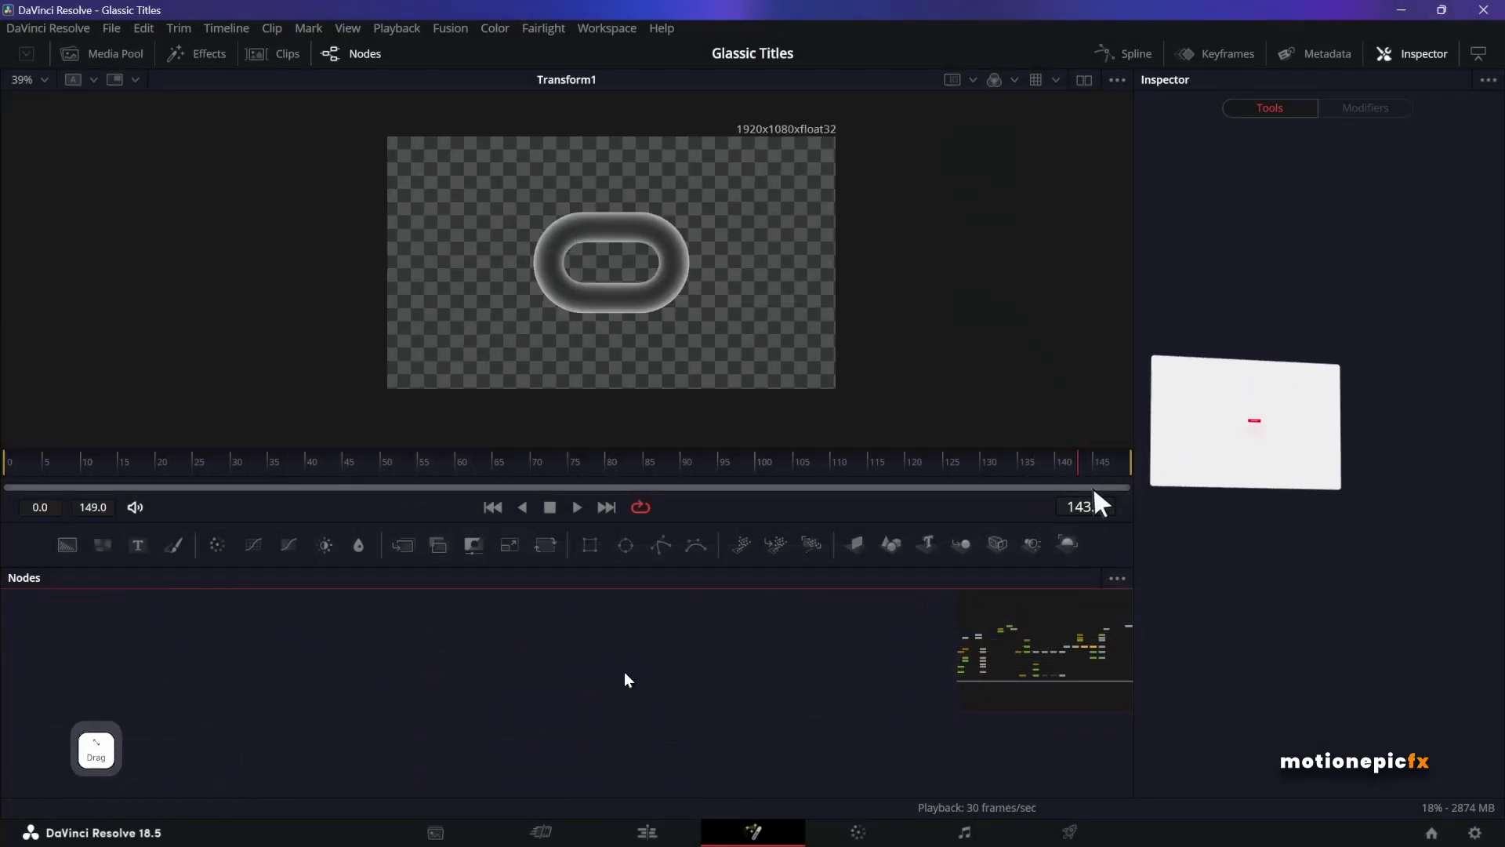
- Add a Background5 node set to pure blue (Blue 1.0) and mask it with a Rectangle4 node
drag(67, 545, 663, 297)
ctrl+scroll(529, 660, up, 1)
ctrl+scroll(530, 660, up, 2)
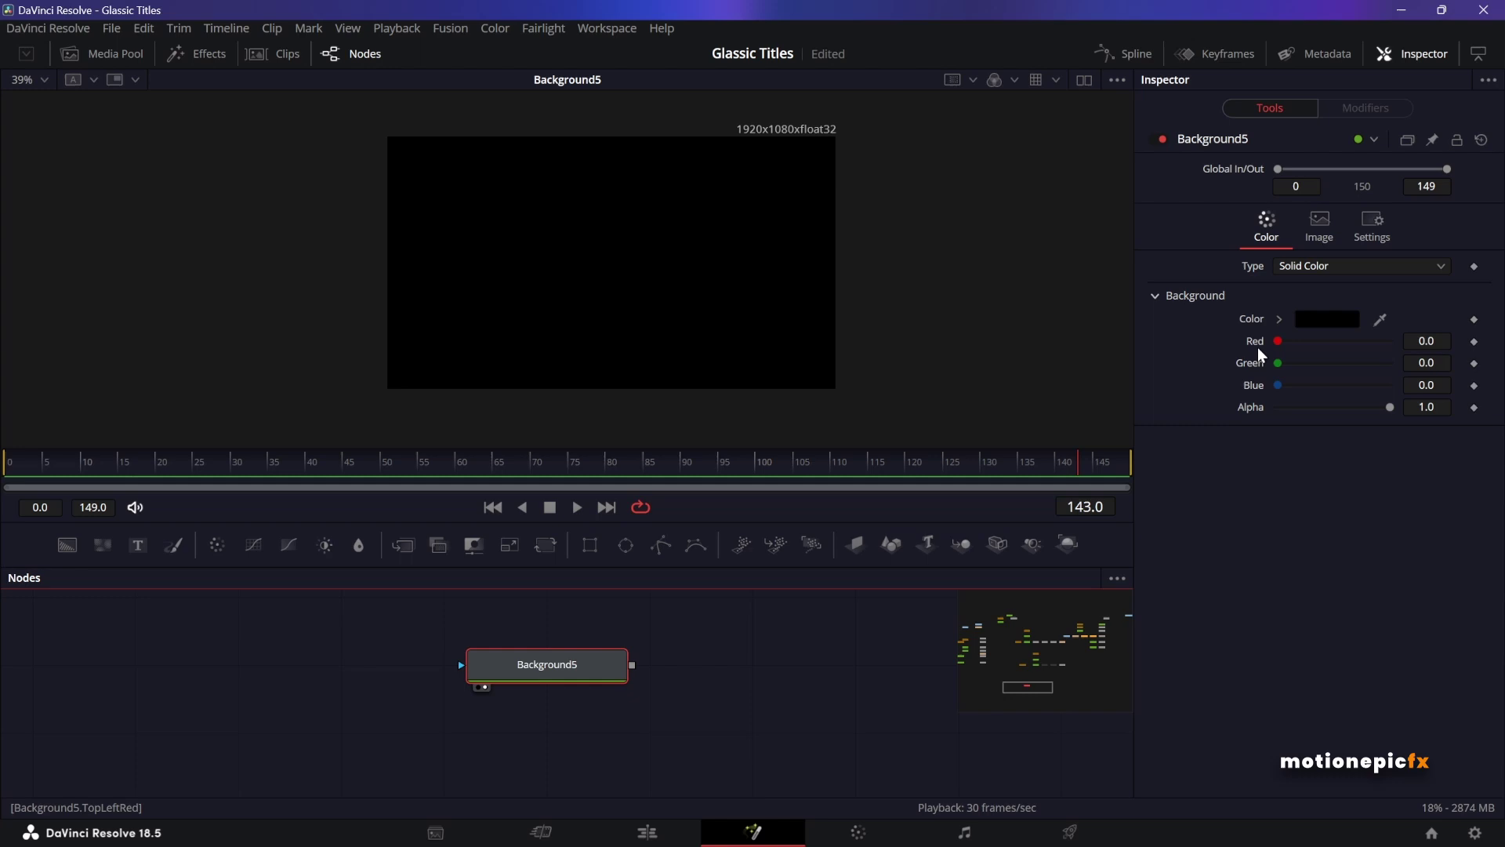
drag(1278, 384, 1432, 386)
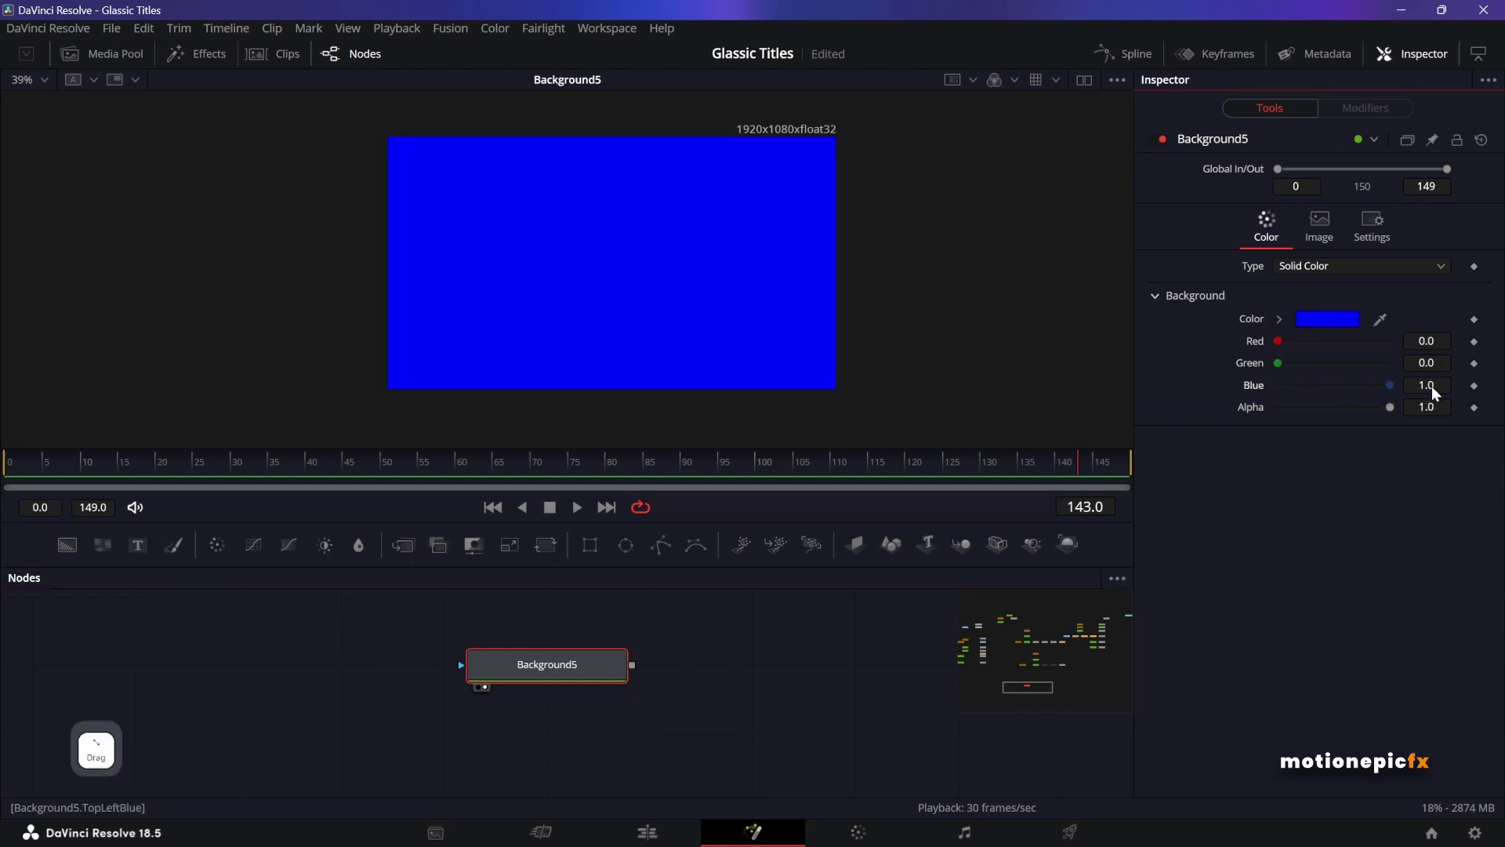
click(592, 548)
drag(501, 629, 307, 674)
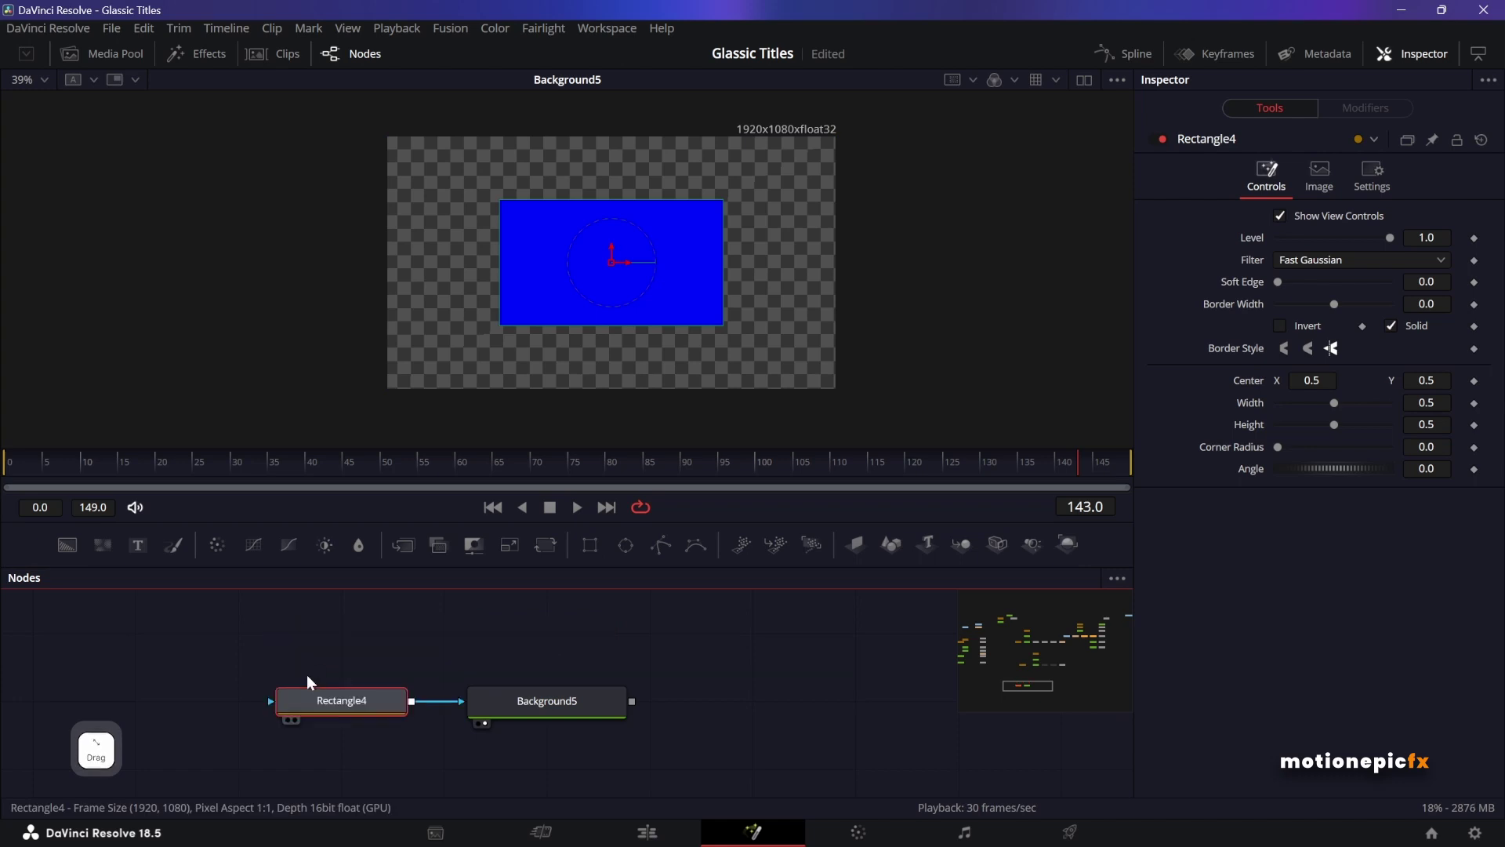
- Delete the Rectangle4 mask and connect an Ellipse1 mask to Background5, making a blue circle
click(345, 703)
key(Delete)
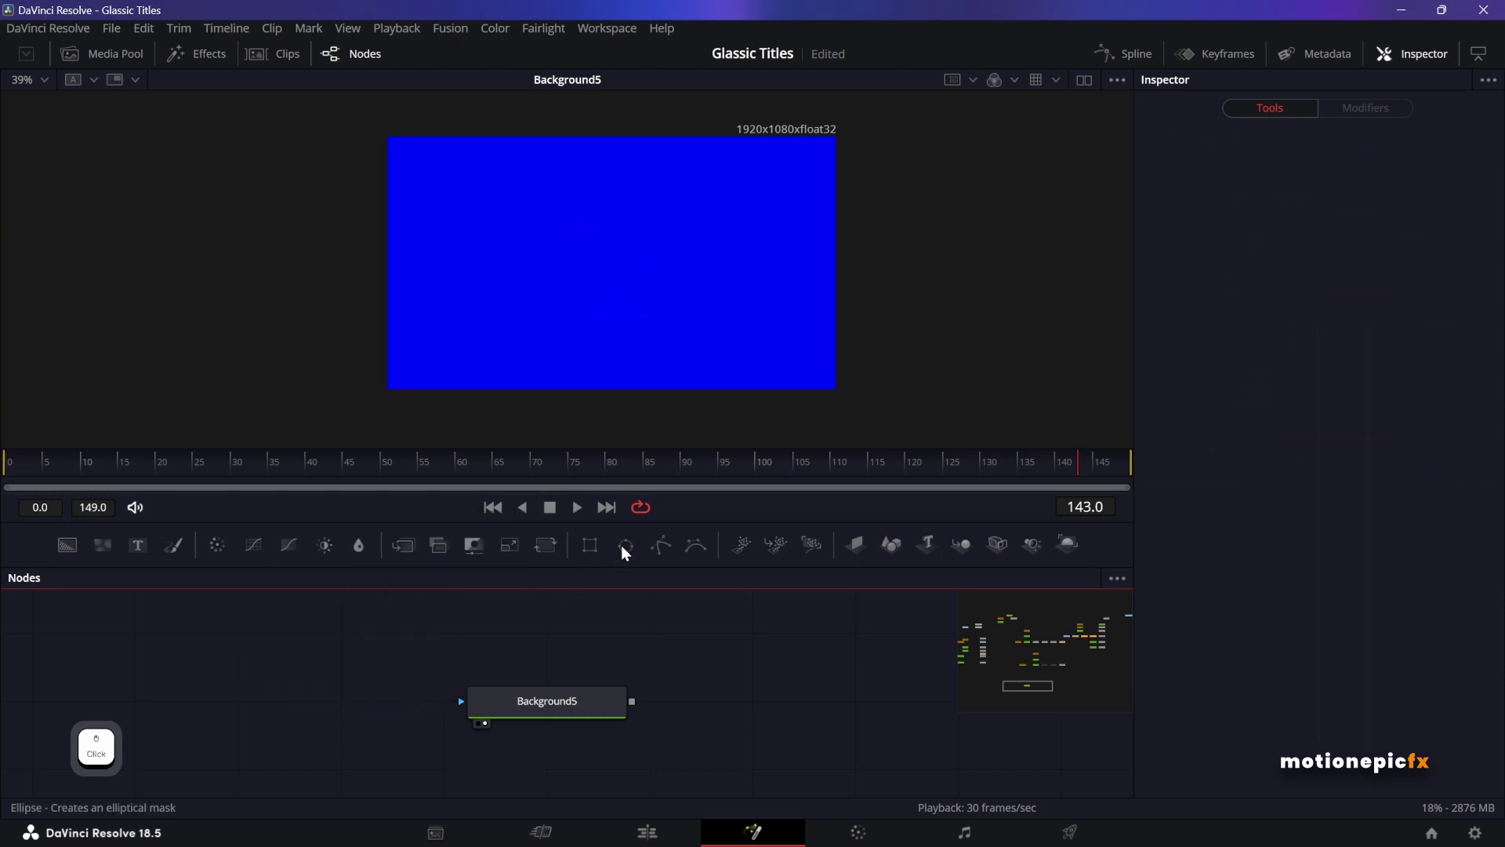
drag(625, 553, 507, 707)
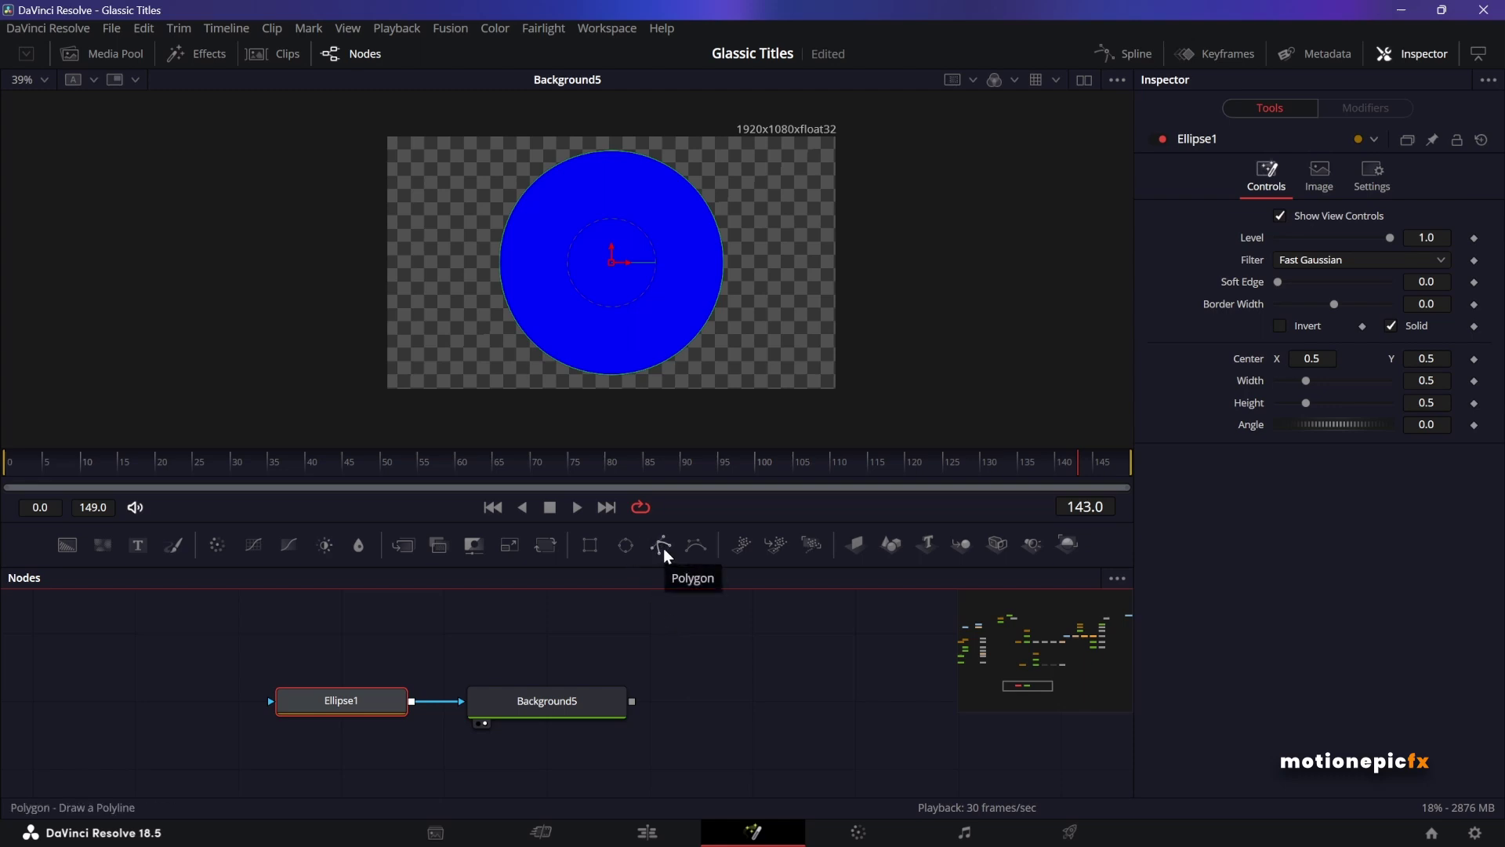
right_click(704, 671)
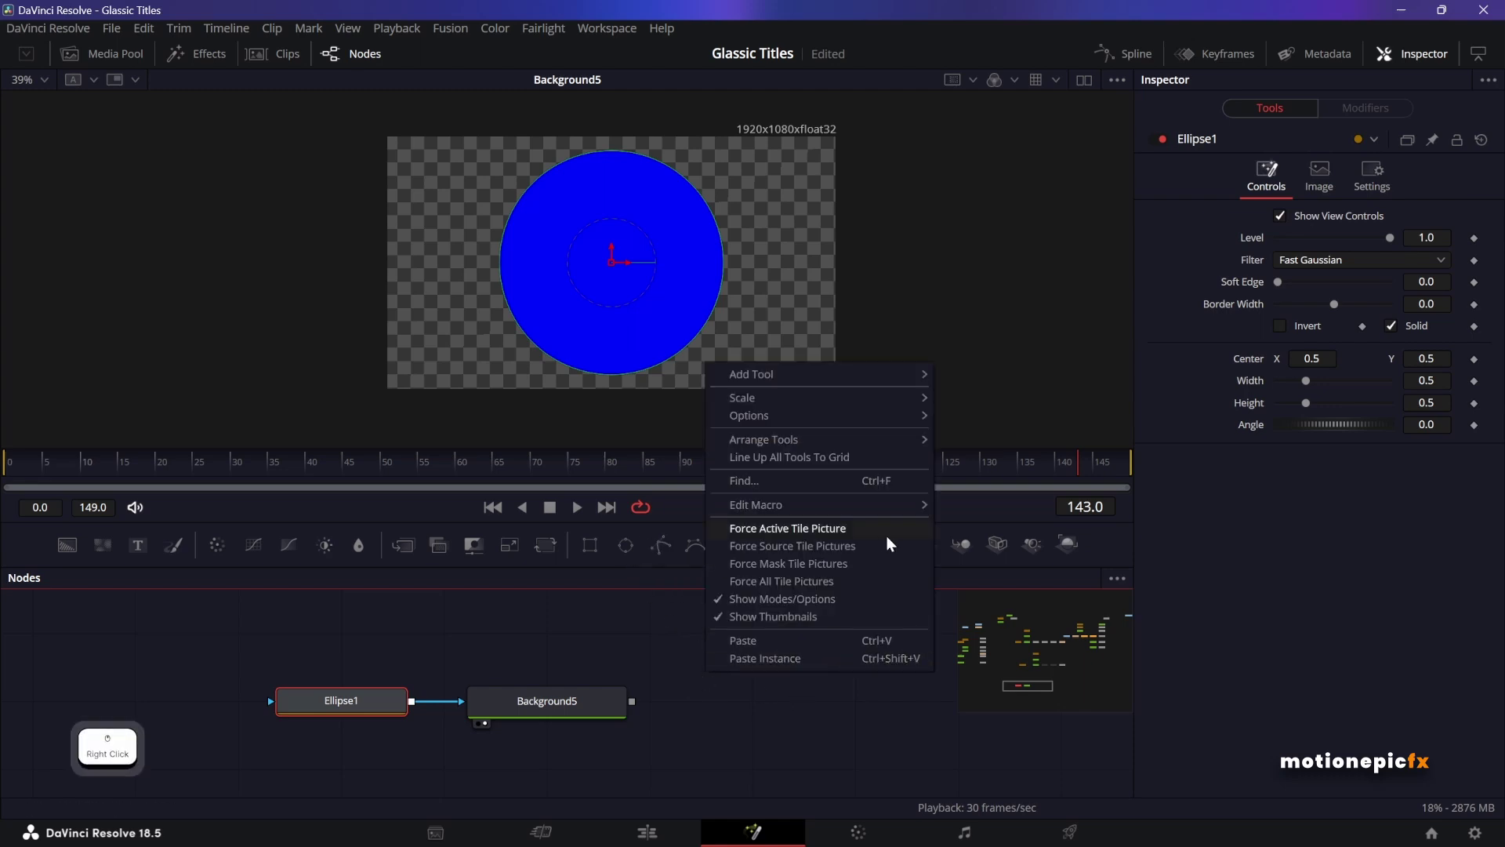
mouse_move(900, 375)
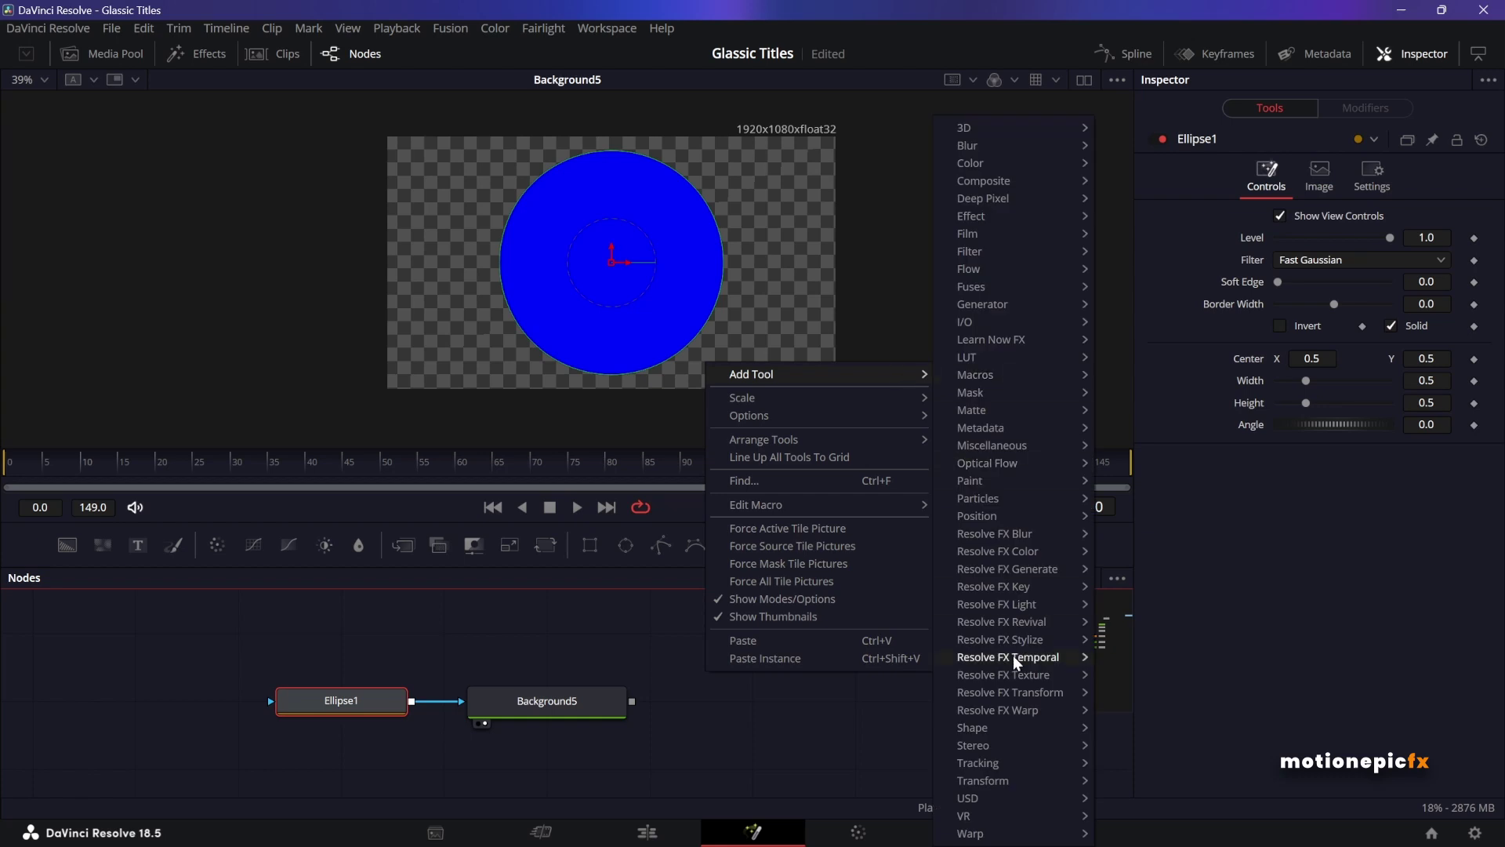
mouse_move(1015, 724)
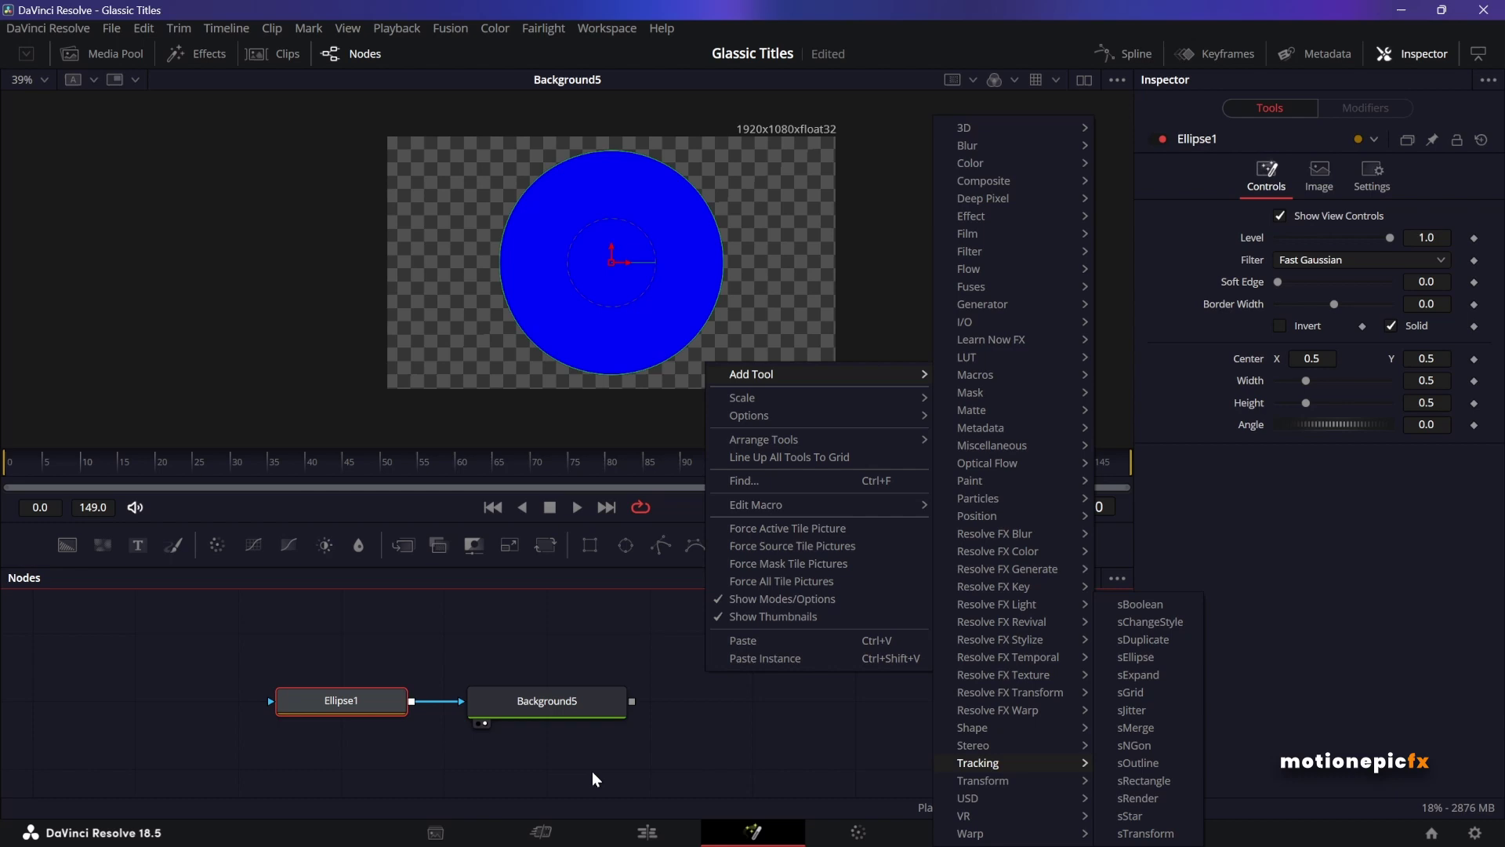
- Turn off Ellipse1's Solid fill, with border width 0.1013 and size 0.293036, forming a blue ring
click(613, 747)
click(539, 701)
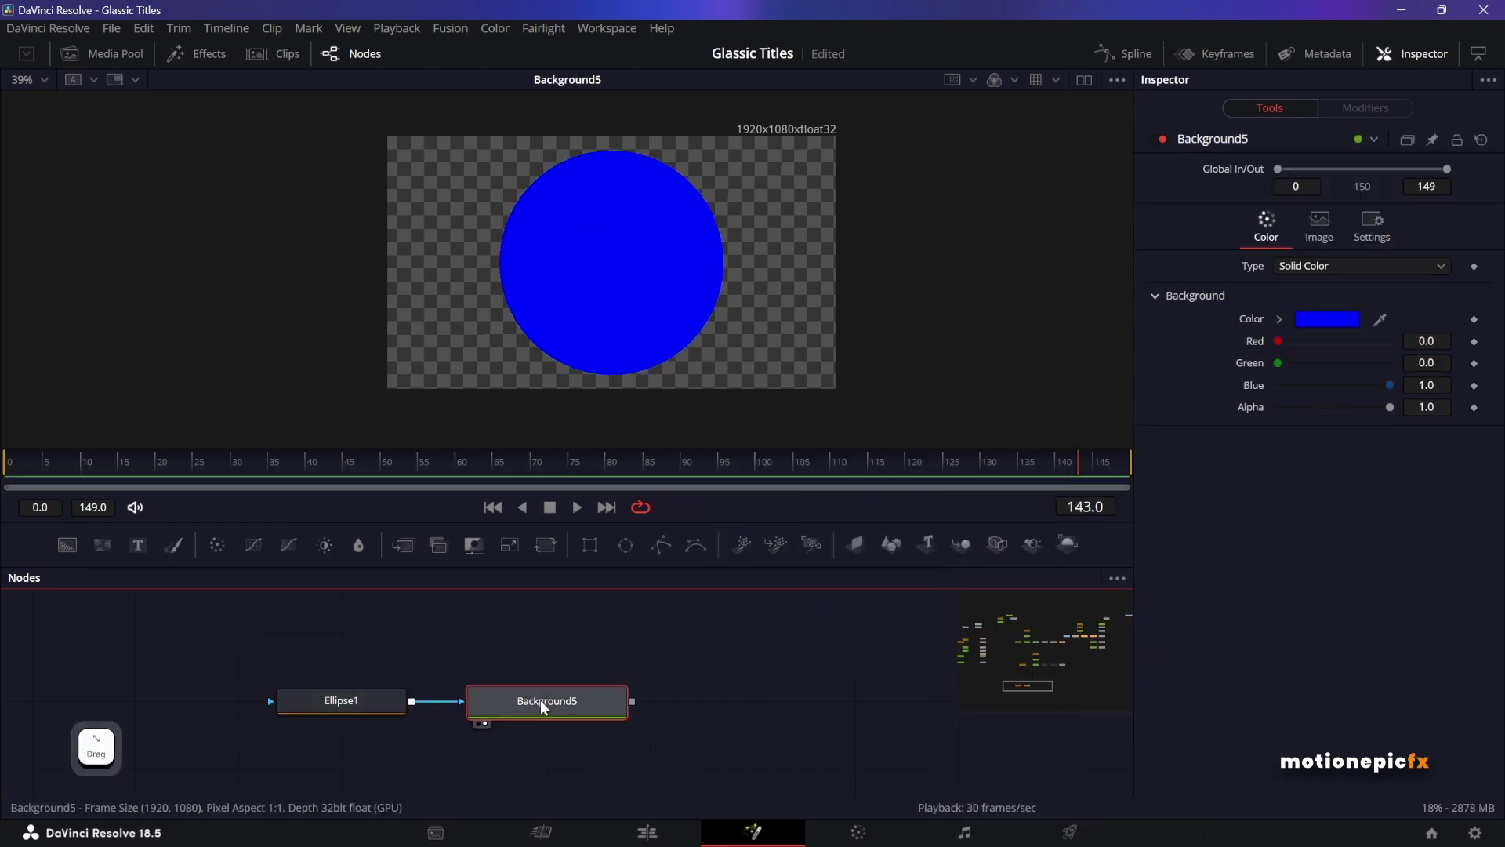
click(363, 711)
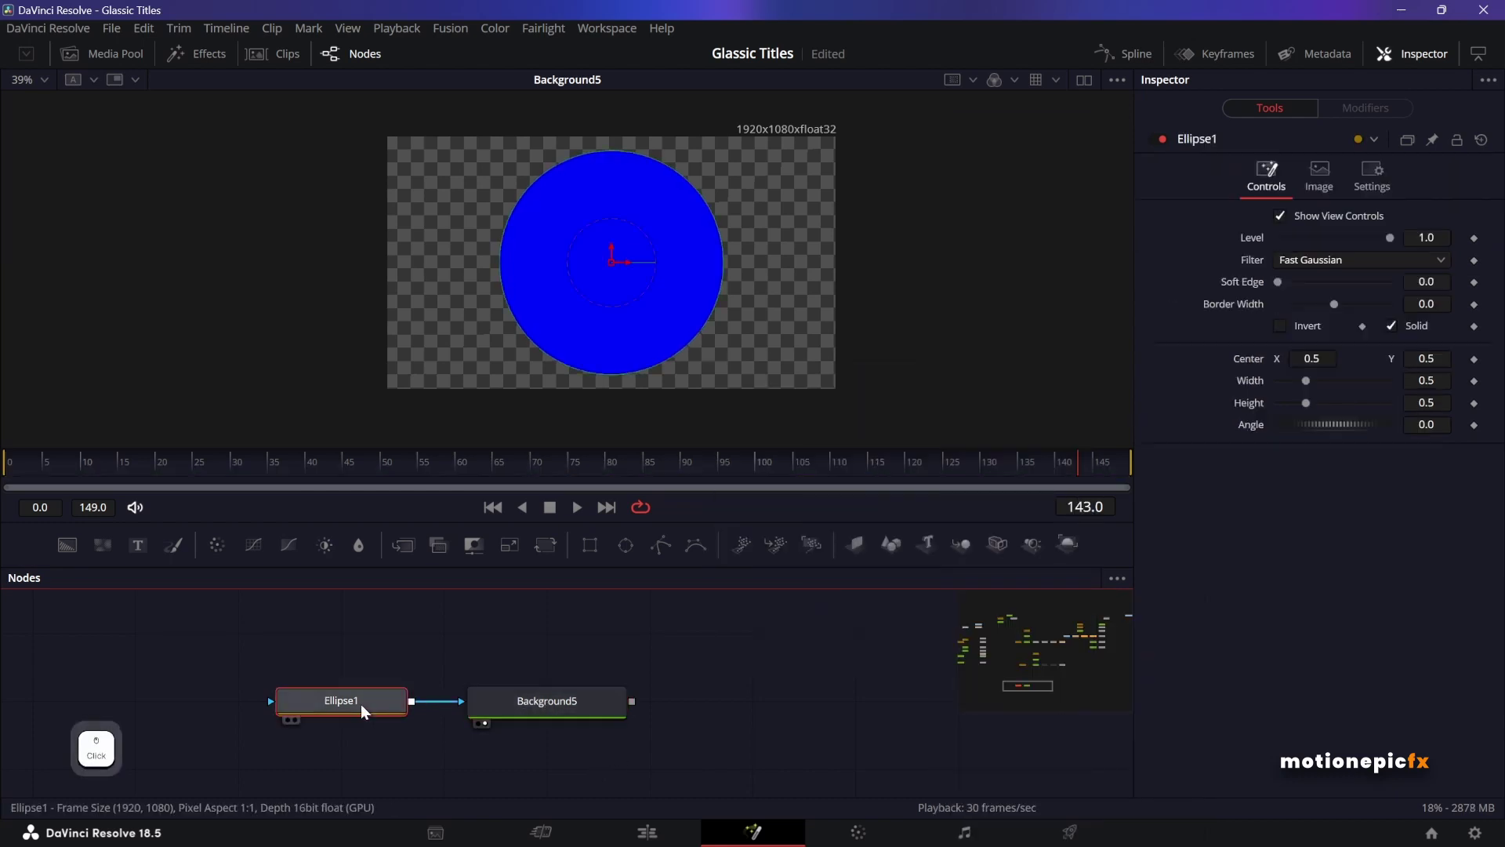
click(1390, 326)
drag(1334, 304, 1372, 324)
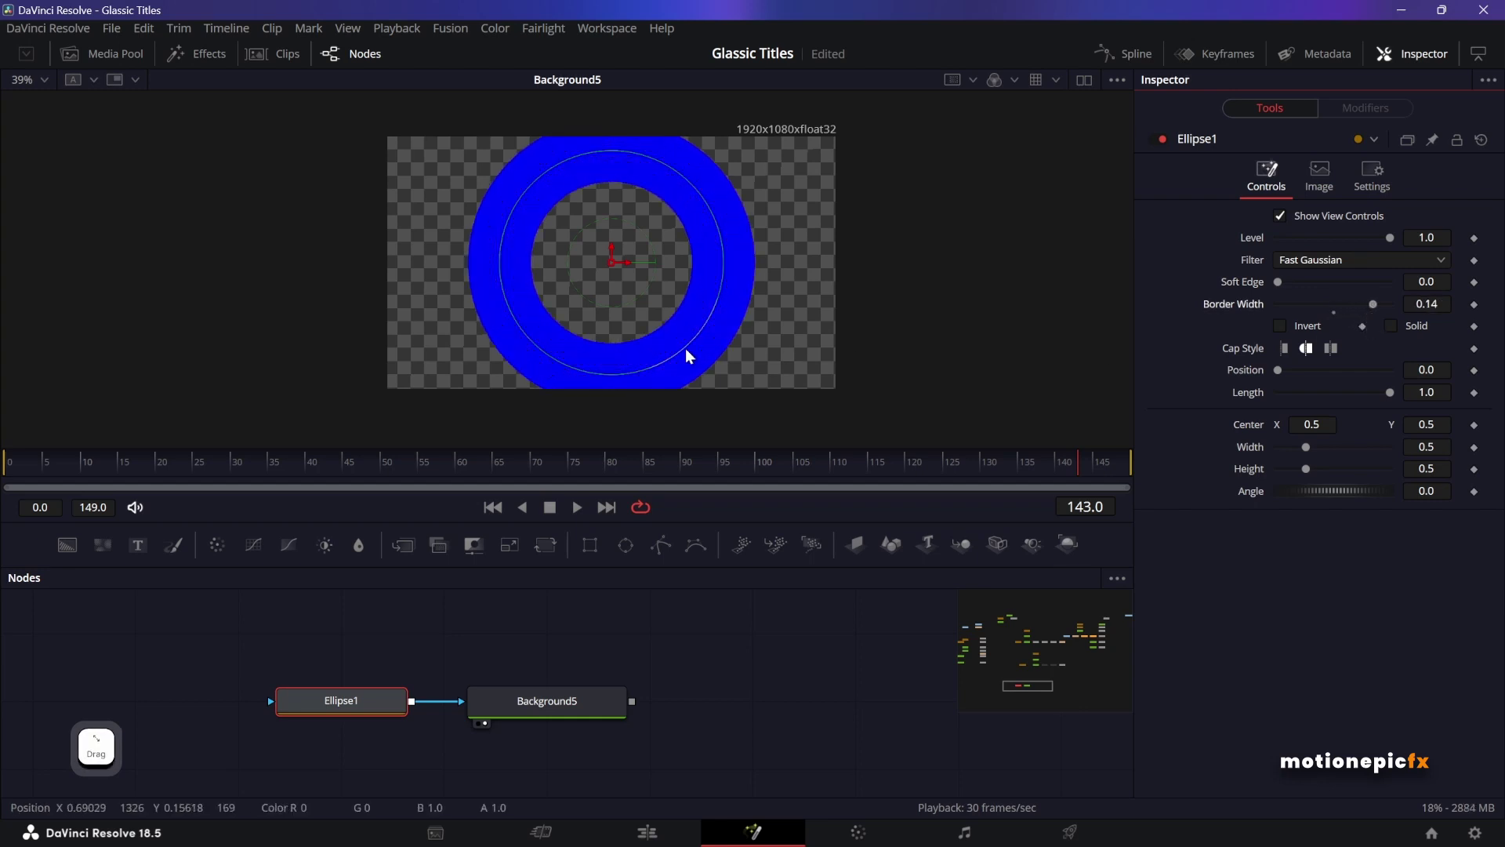
drag(685, 347, 645, 319)
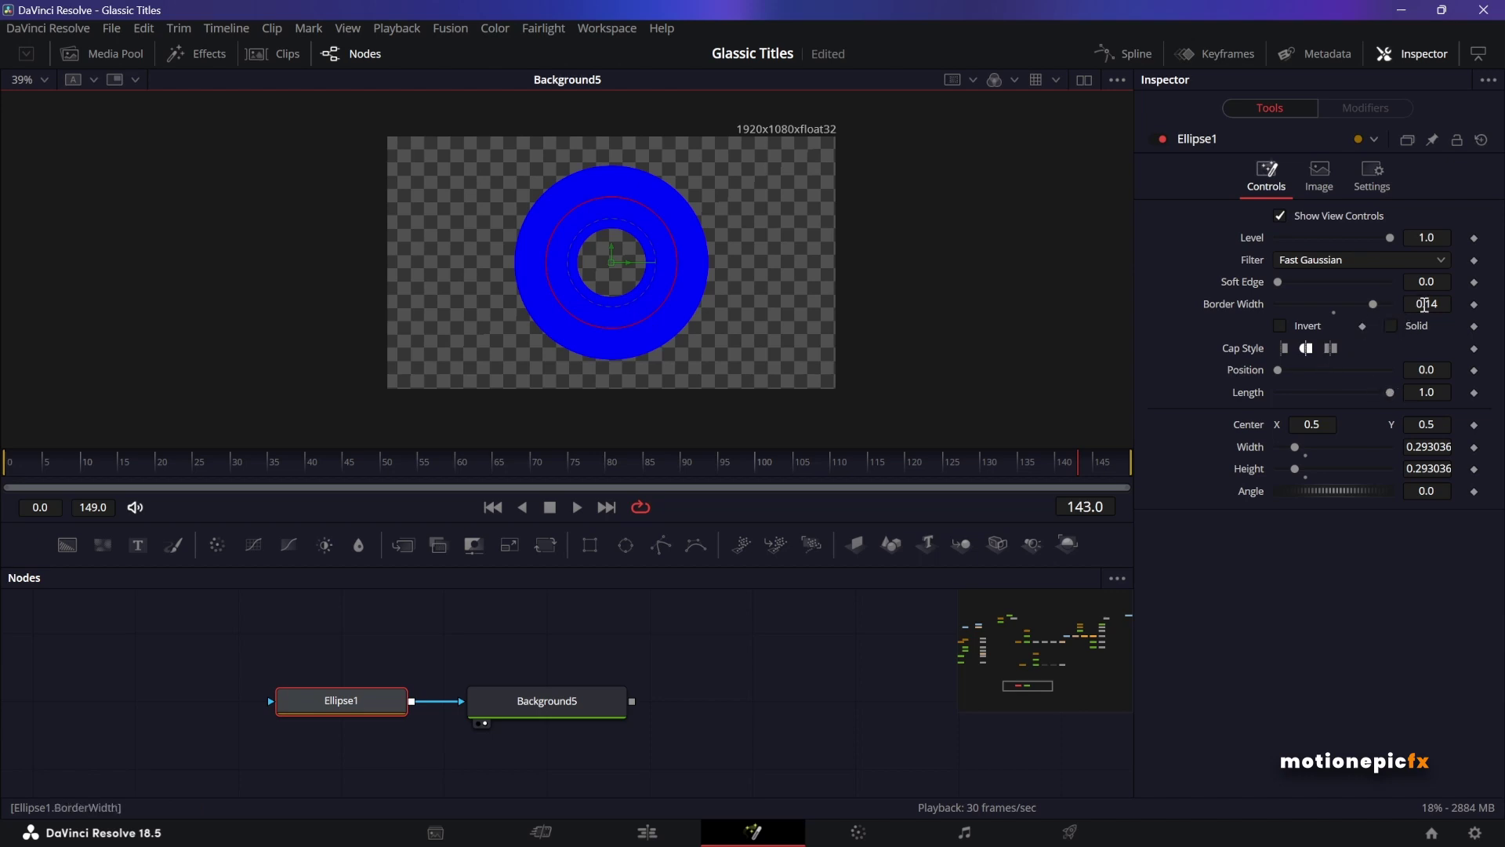
drag(1426, 303, 1407, 303)
scroll(716, 722, down, 1)
drag(293, 714, 591, 652)
- Paste instanced copies of Ellipse1 and Background5 below the originals
scroll(576, 680, down, 1)
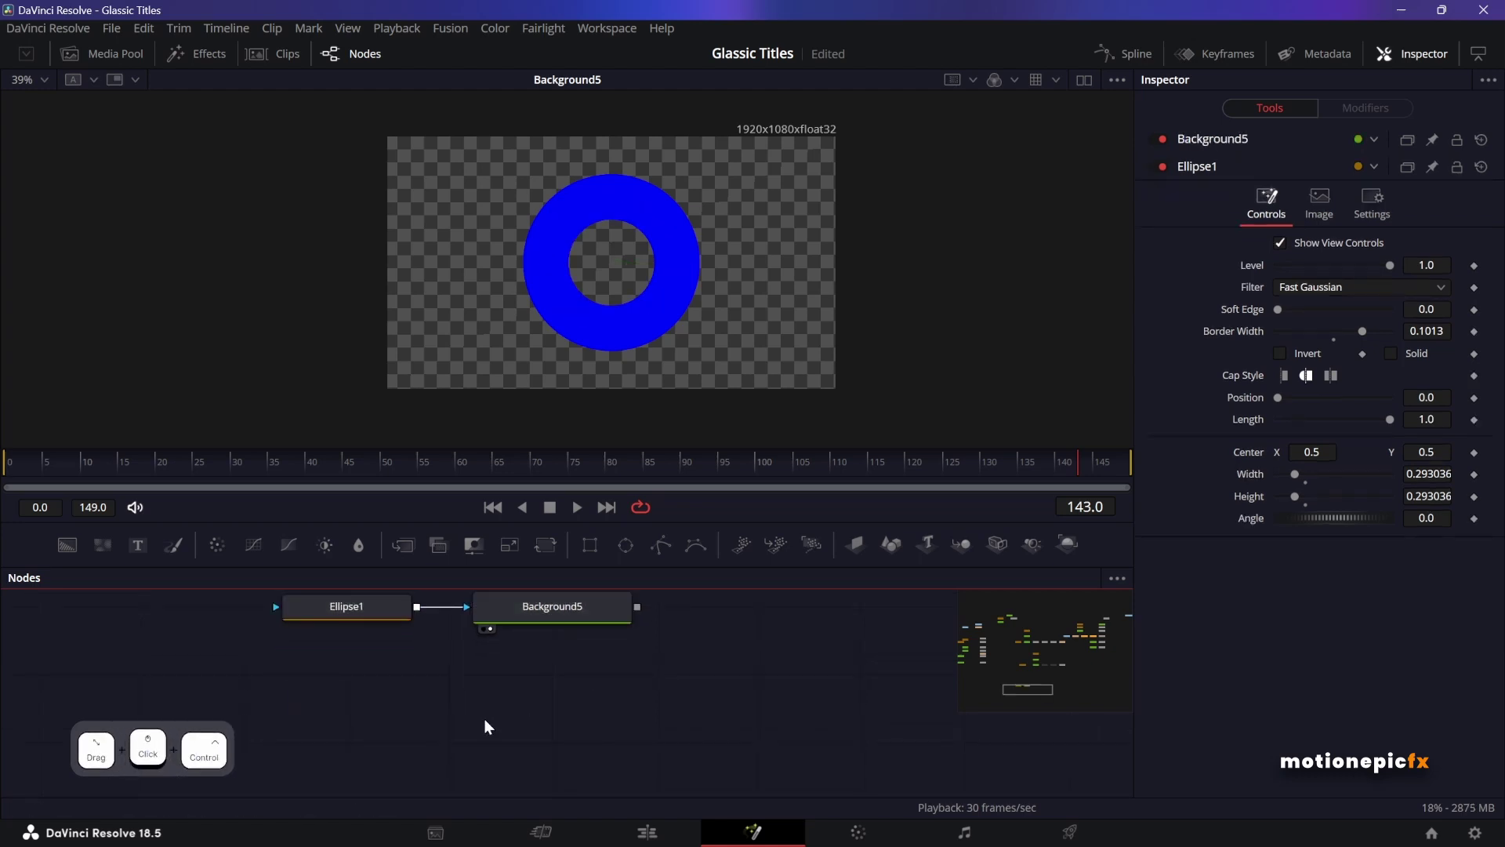
key(shift)
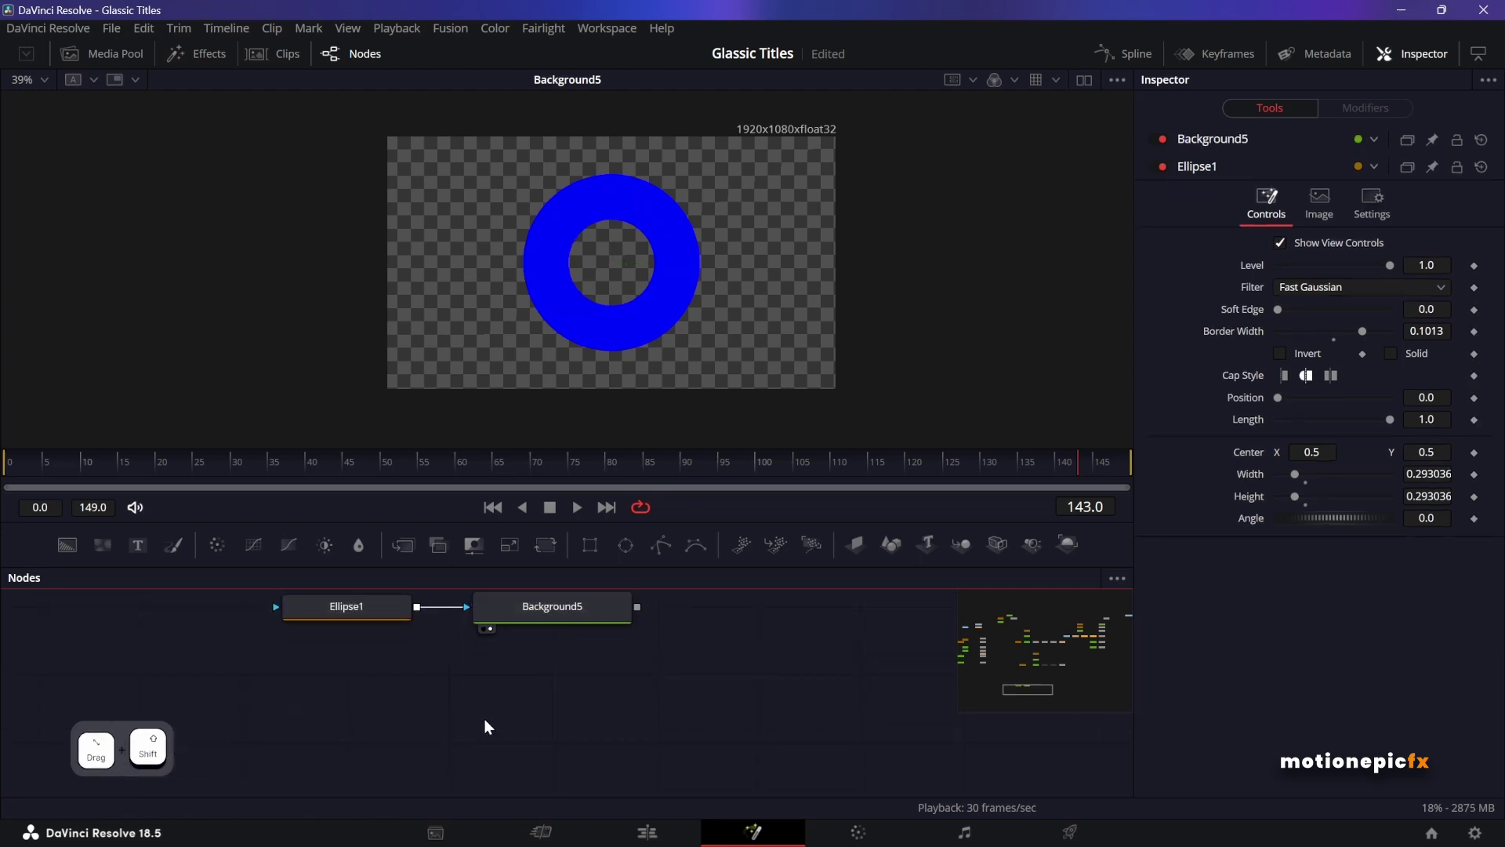
key(ctrl)
key(ctrl+shift+v)
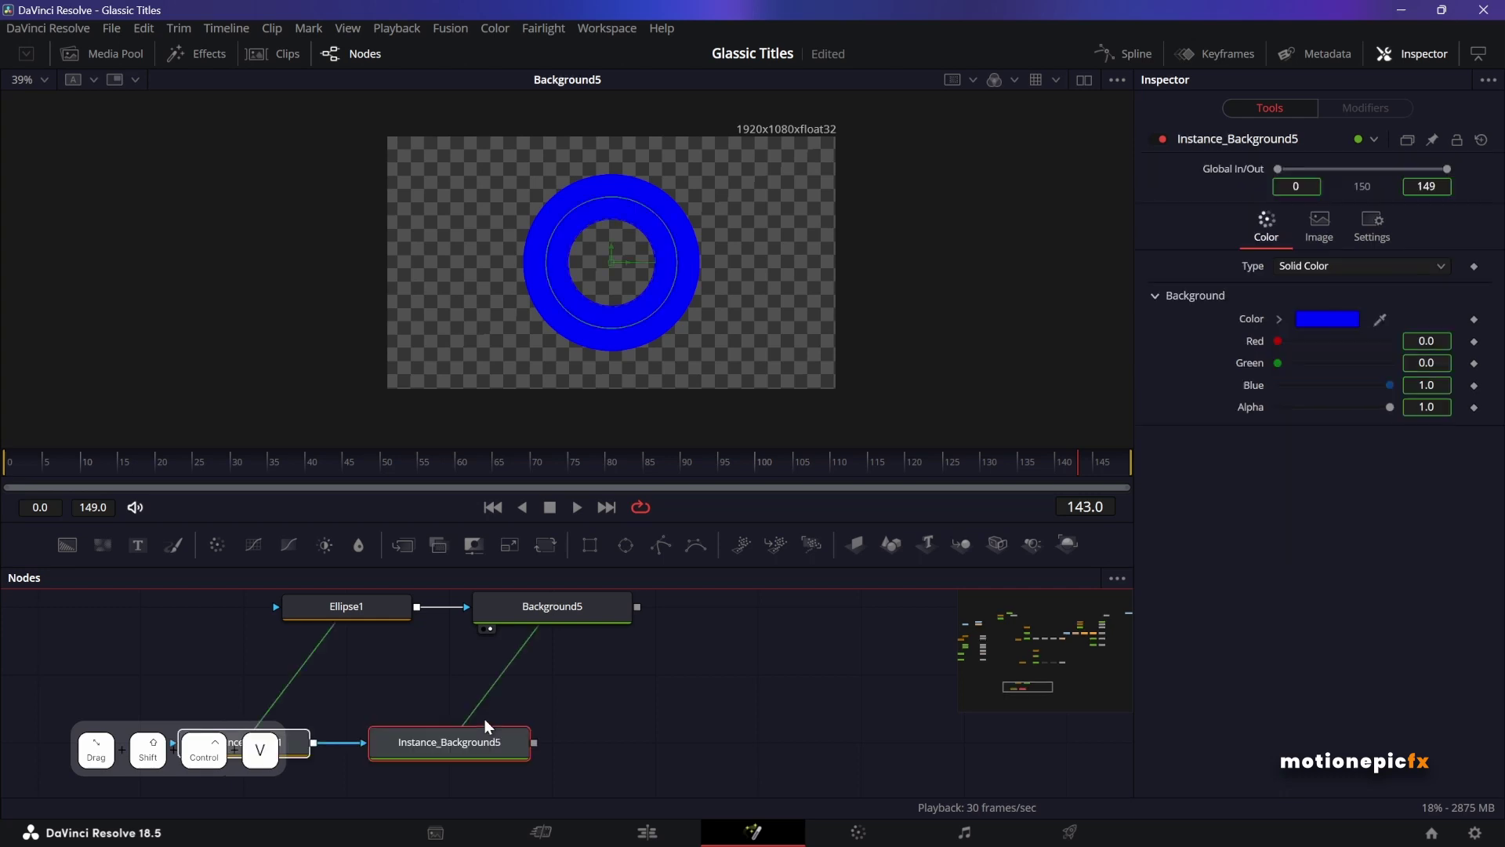
drag(503, 741, 582, 742)
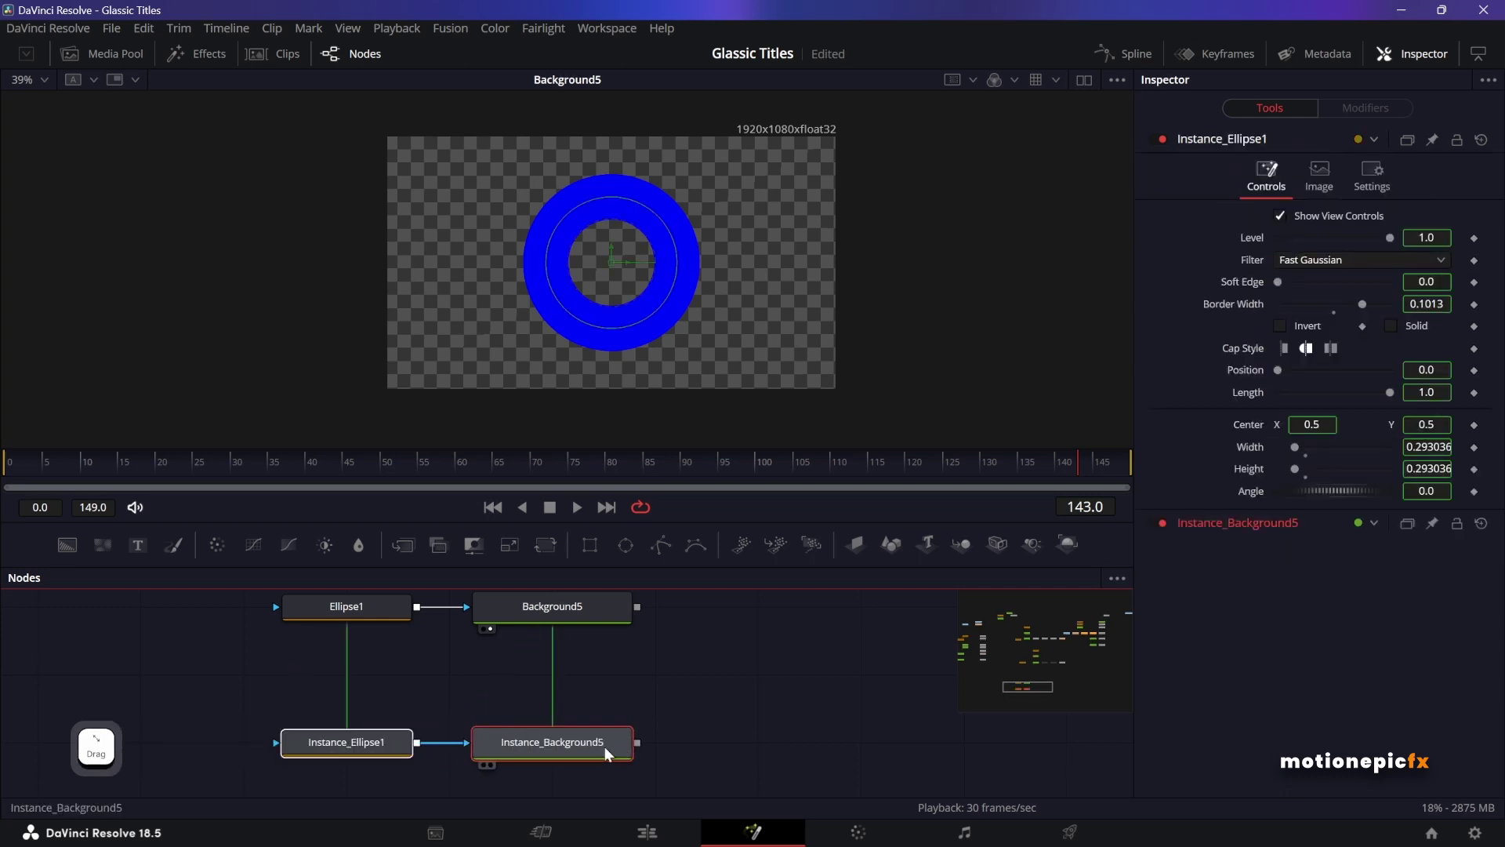
- Deinstance Instance_Background5's colour group and set its colour to black
click(565, 743)
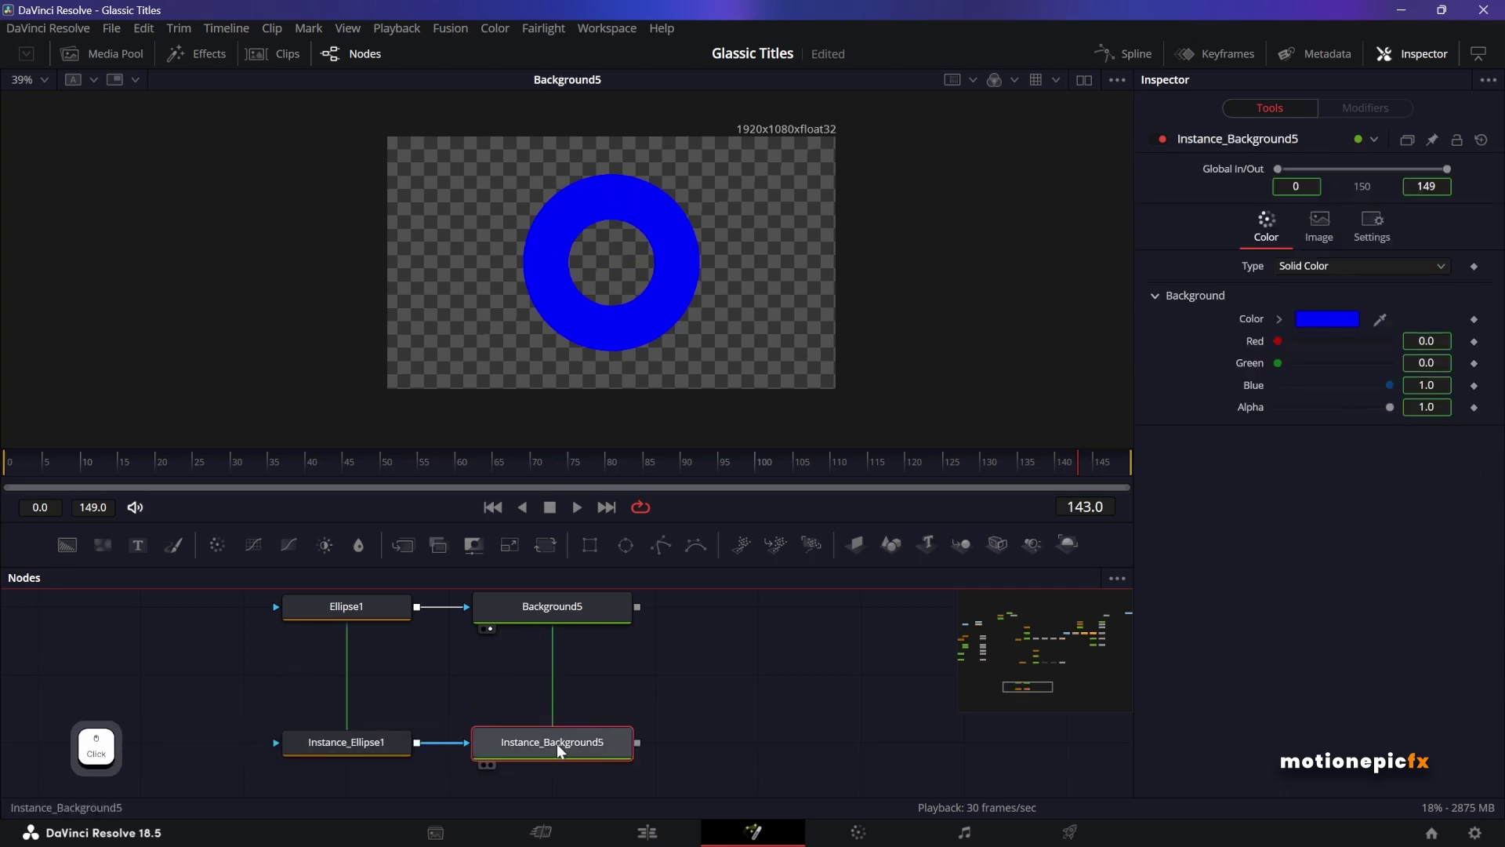
right_click(1253, 343)
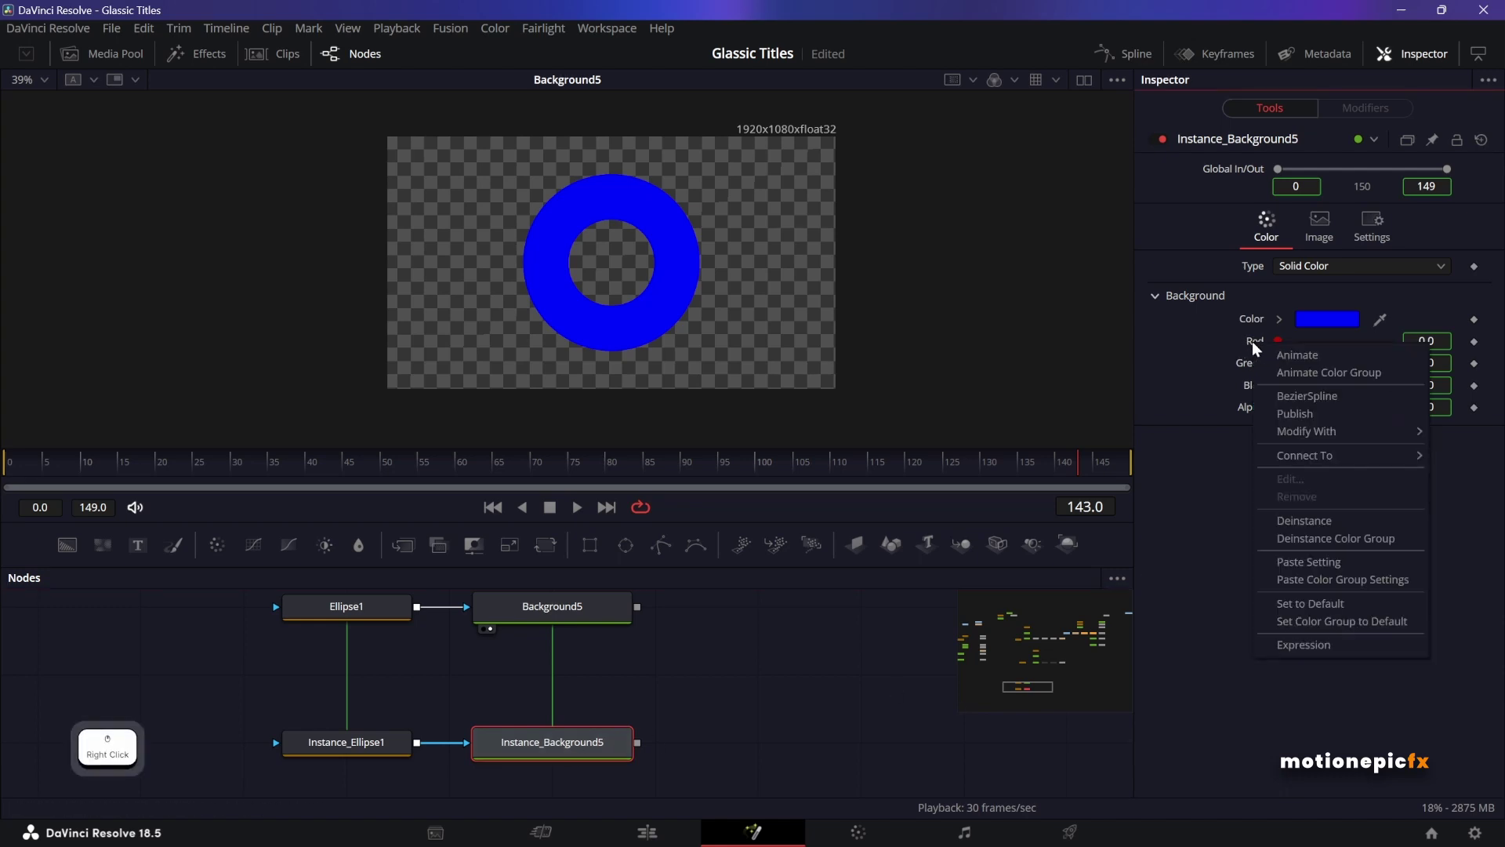
click(1293, 538)
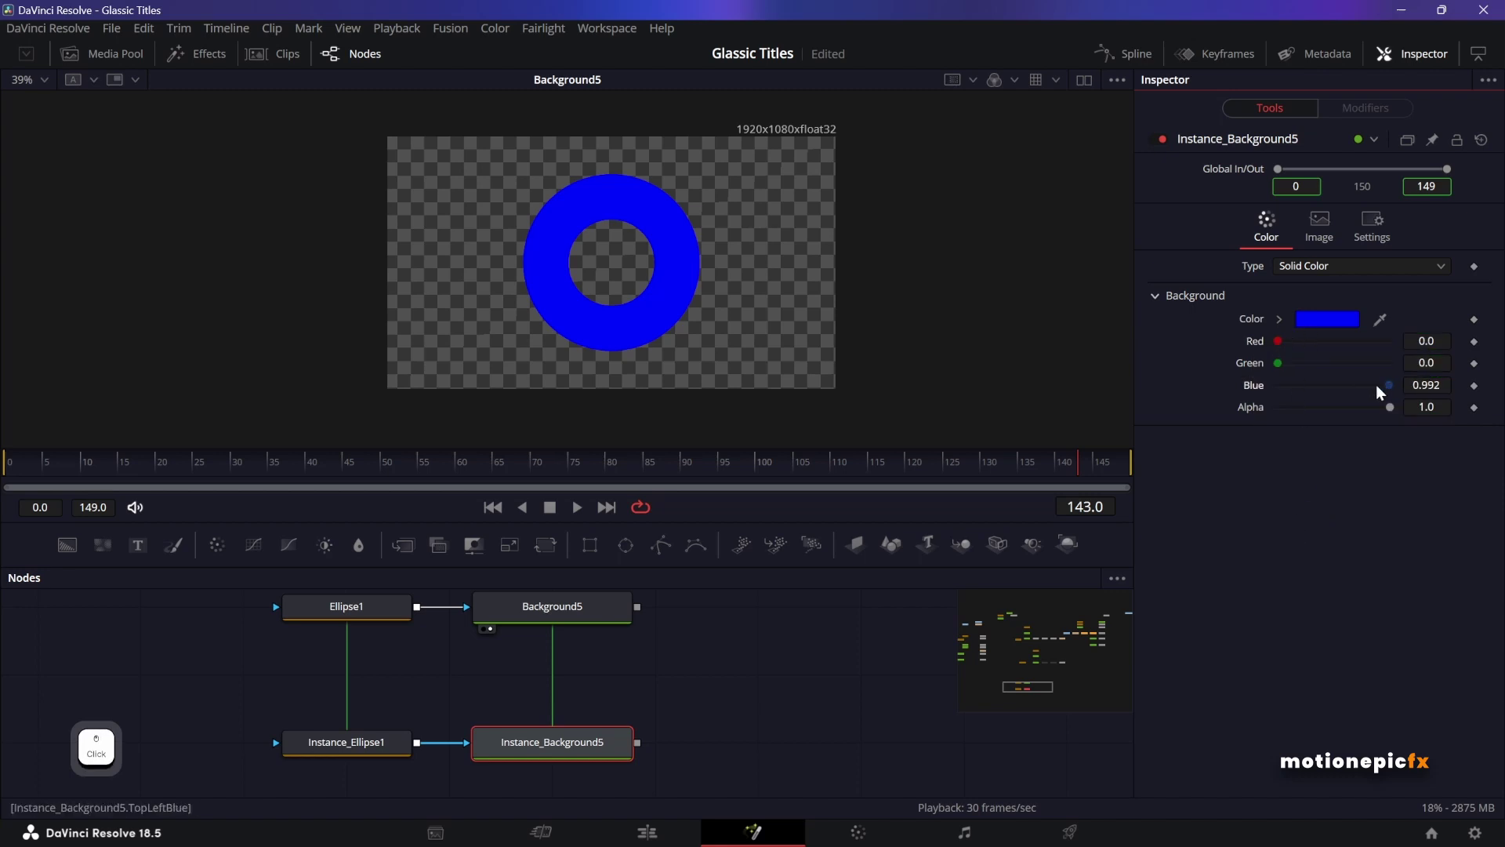
drag(1376, 384, 1051, 382)
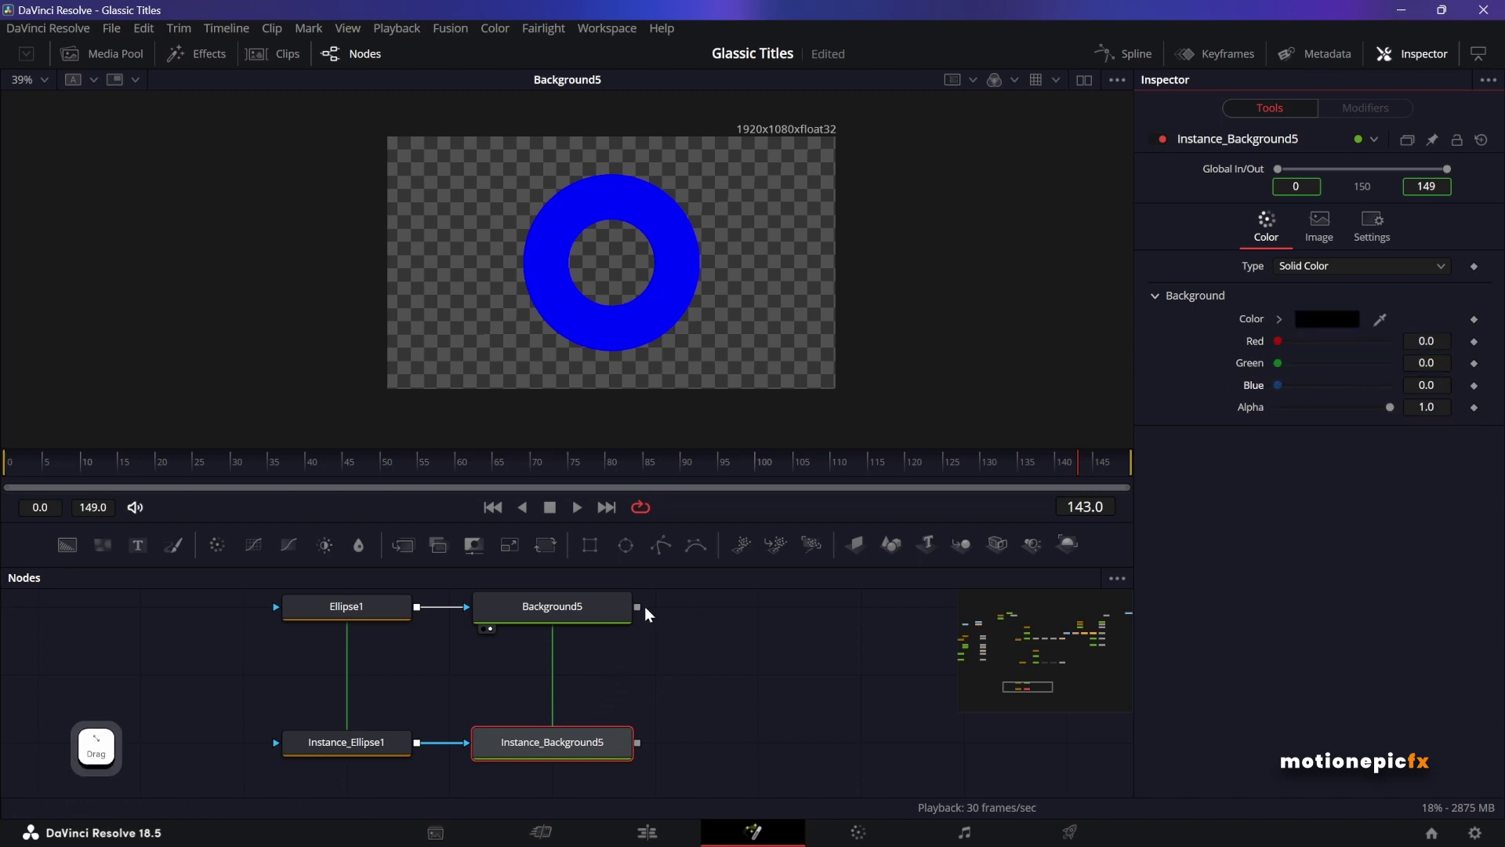
- Merge Background5 and Instance_Background5 in Merge12, swapping inputs so the black ring sits on top
drag(638, 606, 639, 742)
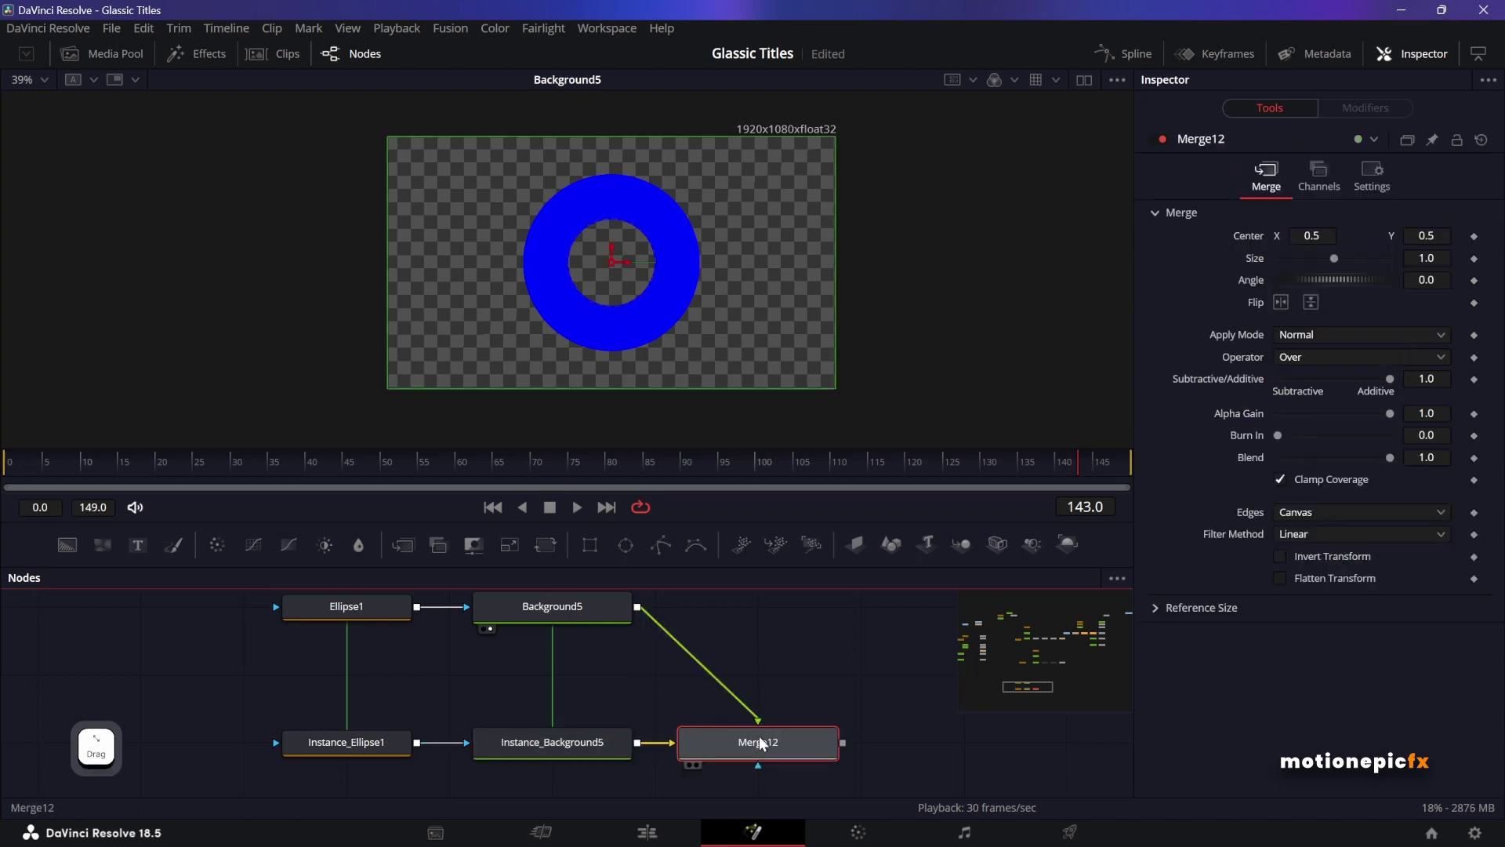
key(1)
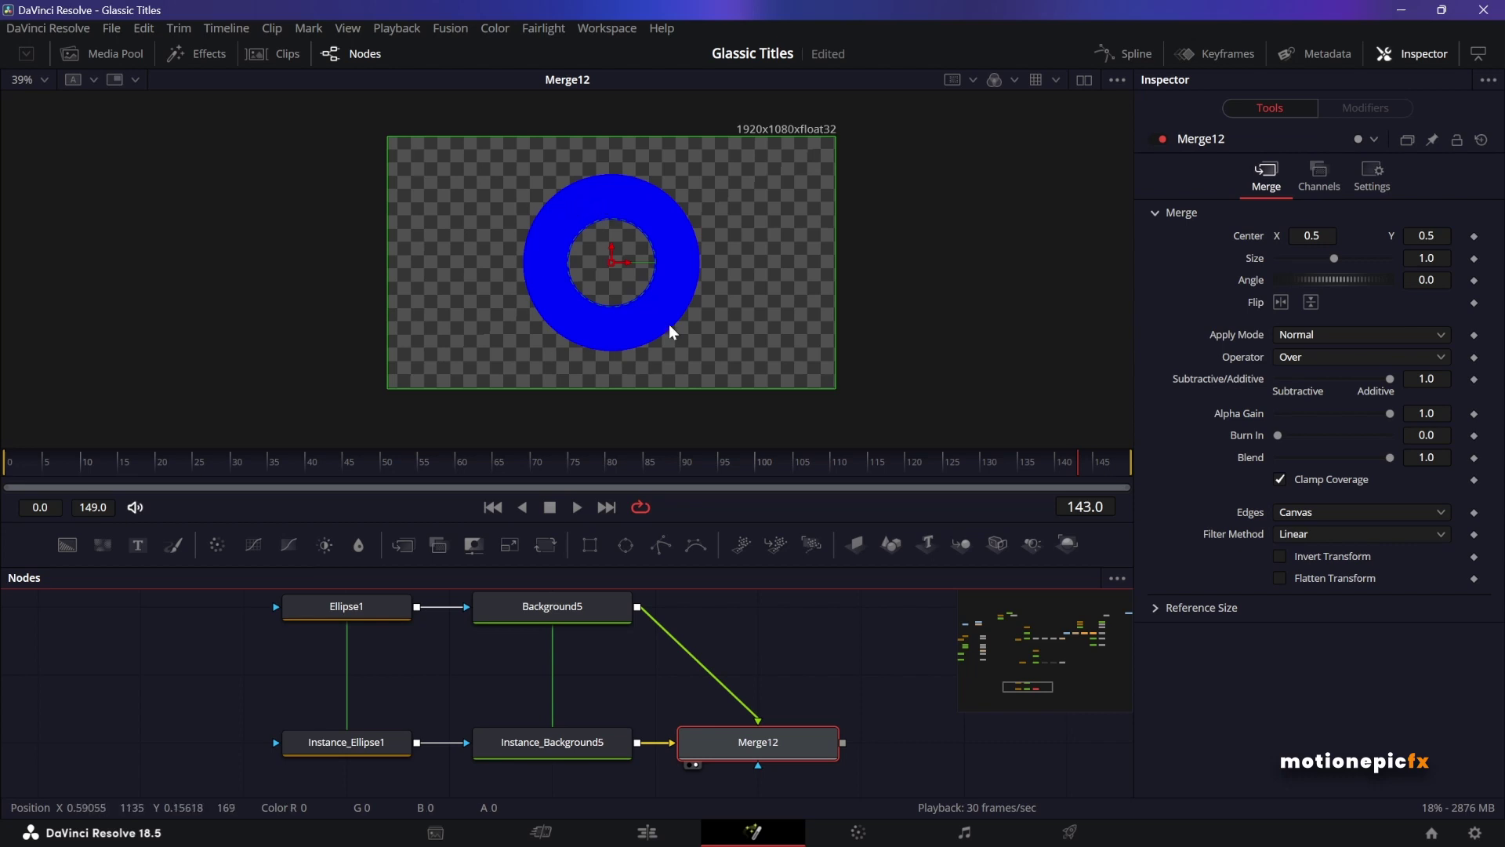
right_click(747, 747)
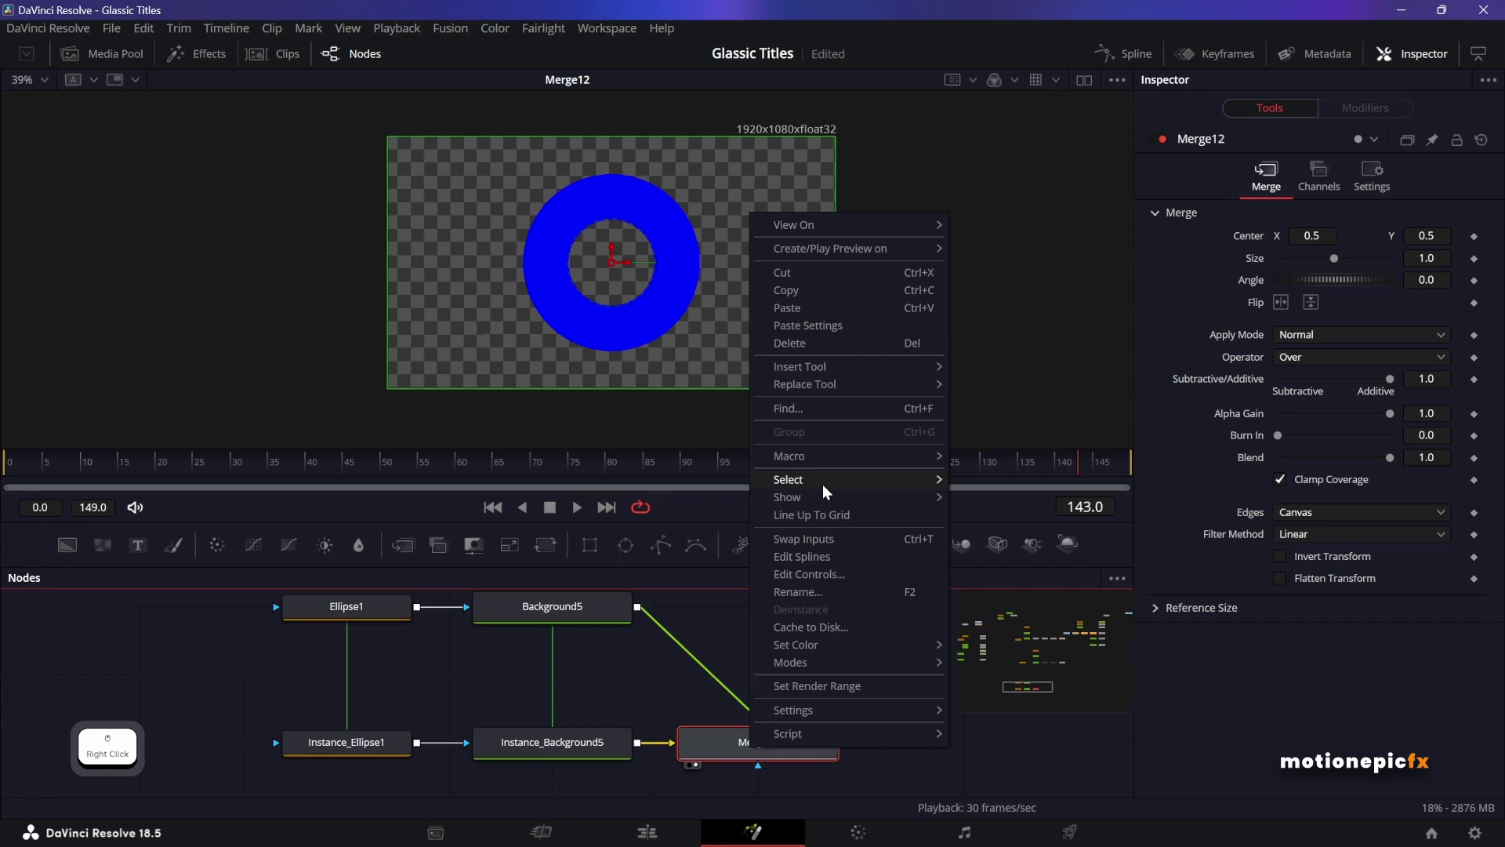
click(917, 538)
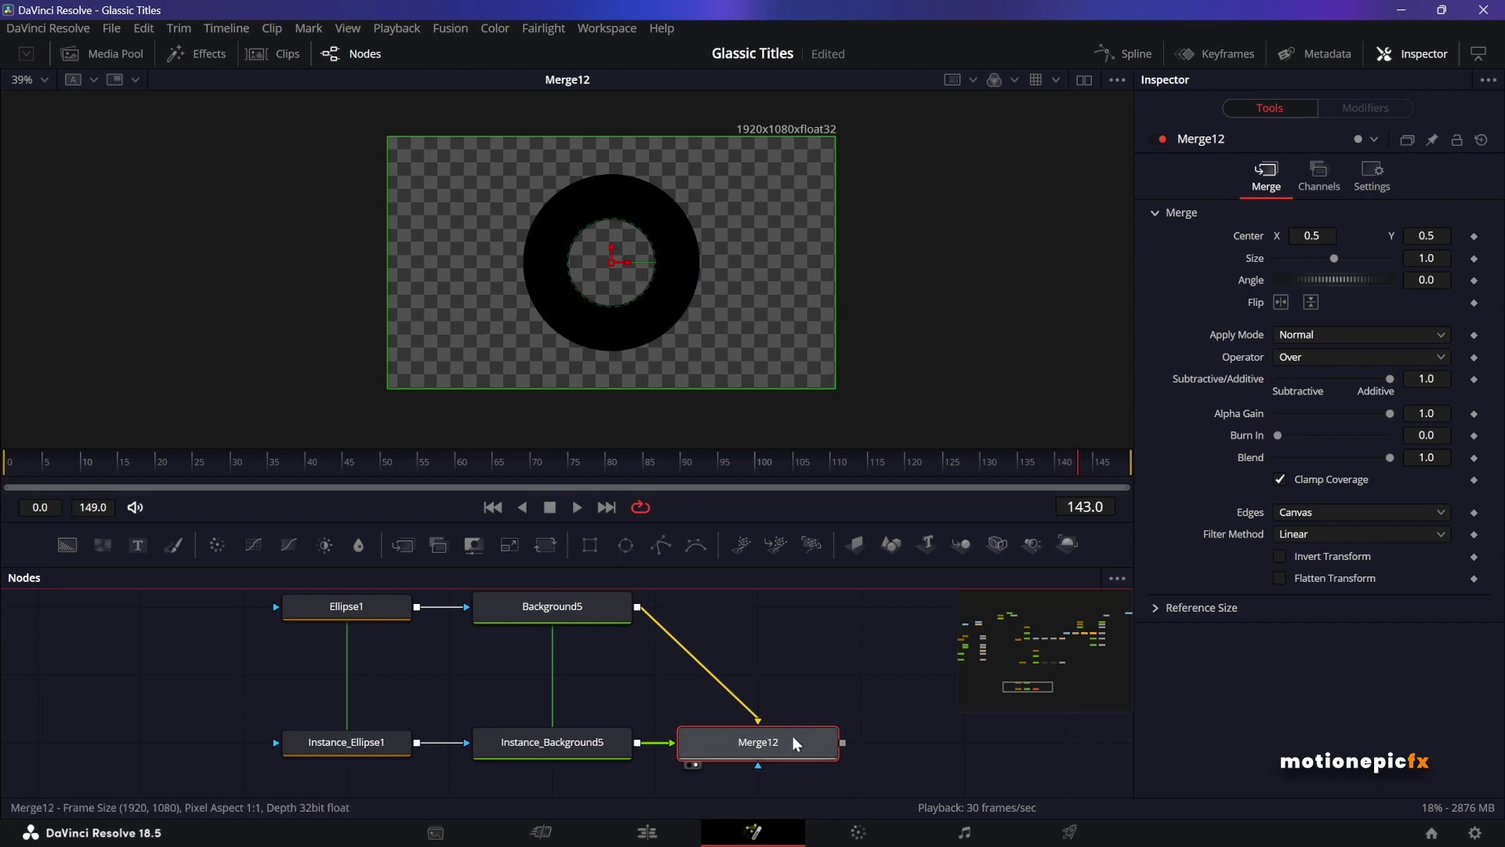
drag(792, 735, 1011, 736)
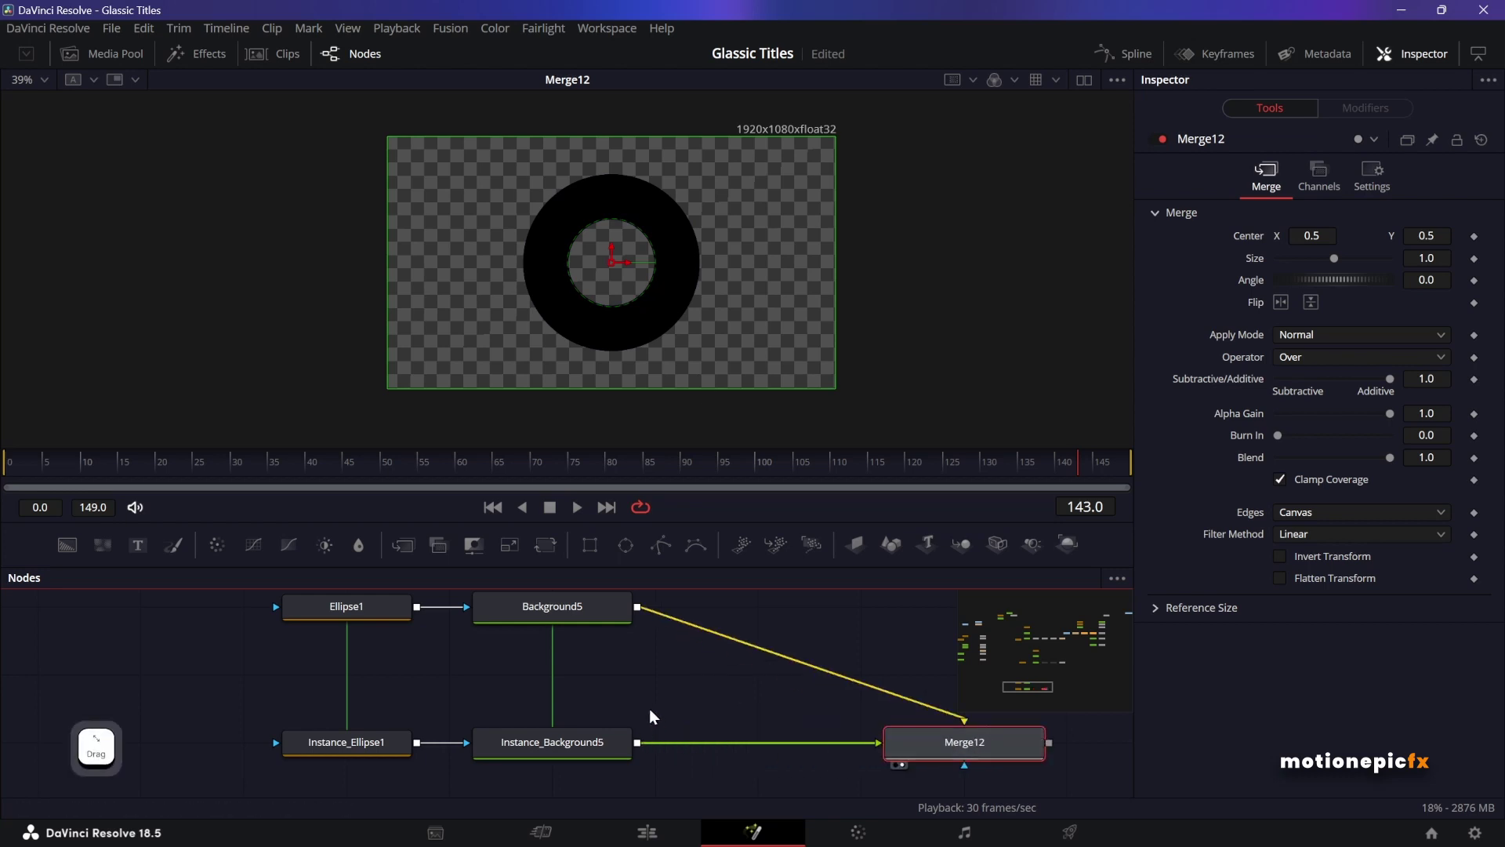
- Insert a Gaussian Blur after Instance_Background5 and raise its strength to 1.0
drag(615, 734, 547, 738)
click(546, 739)
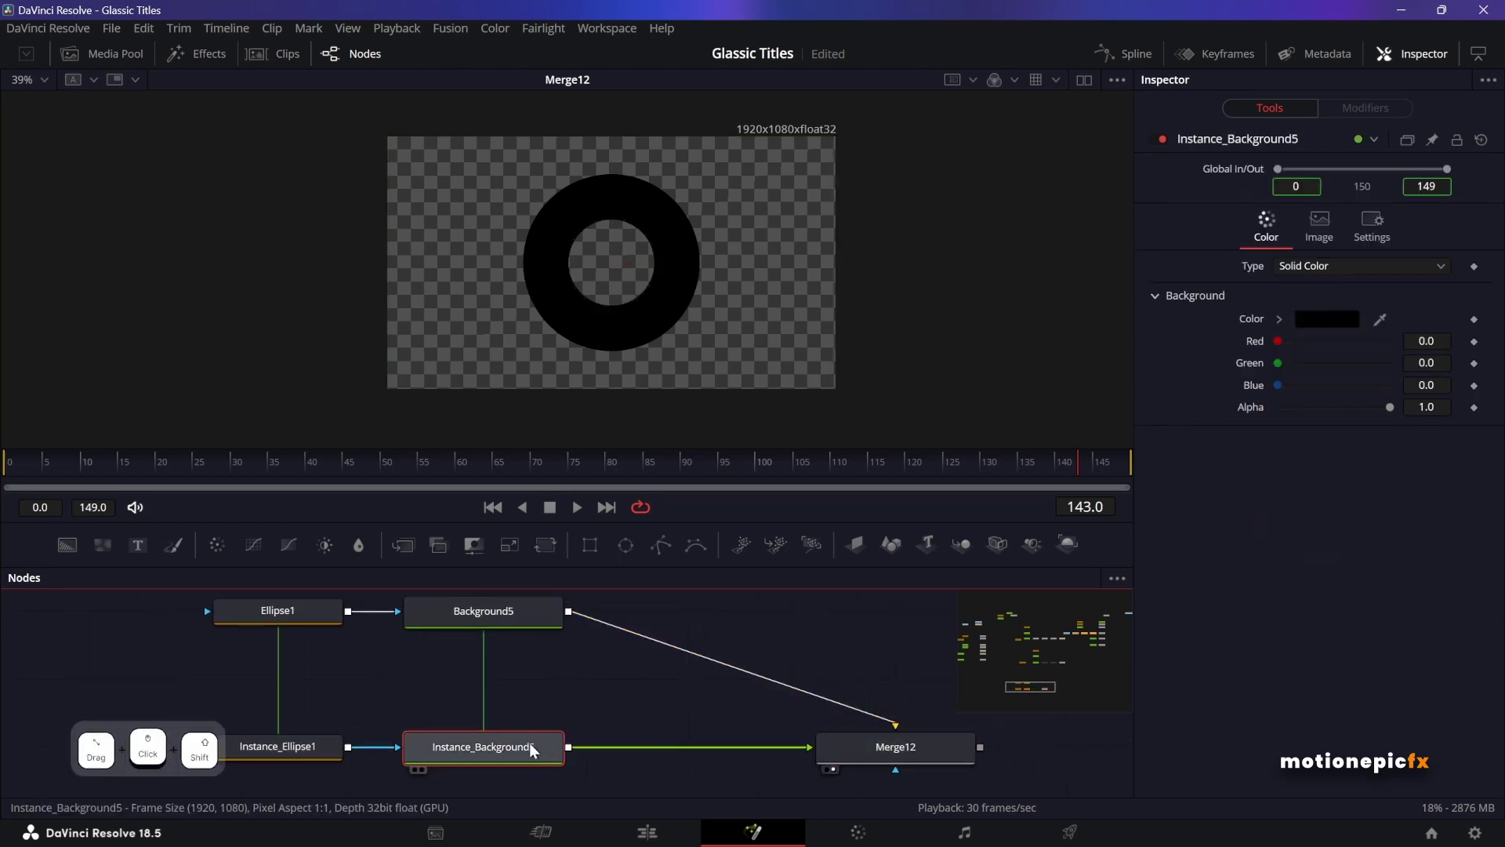
key(shift+space)
text(gau)
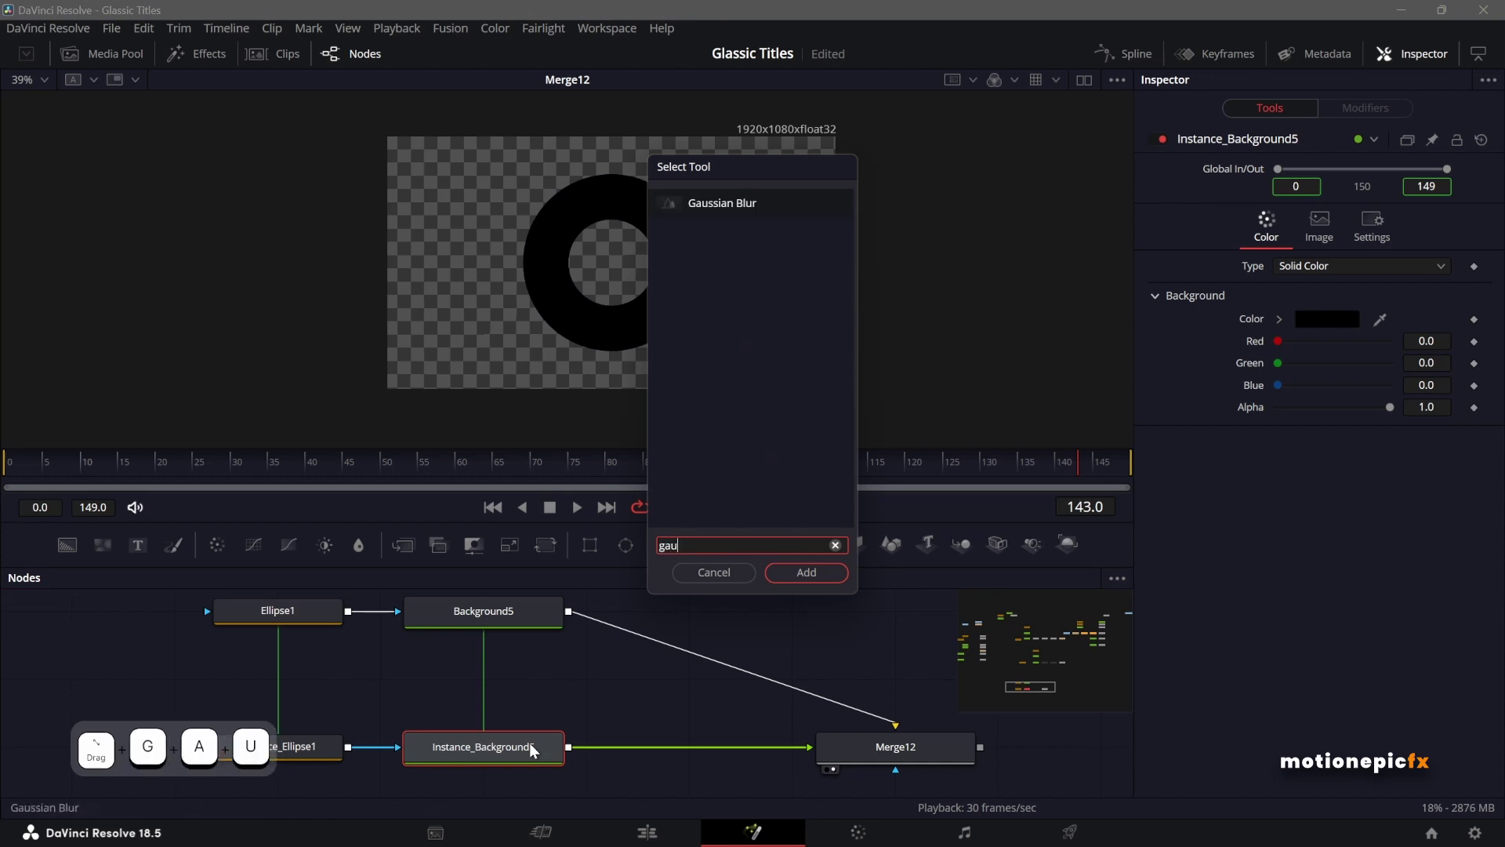
key(Return)
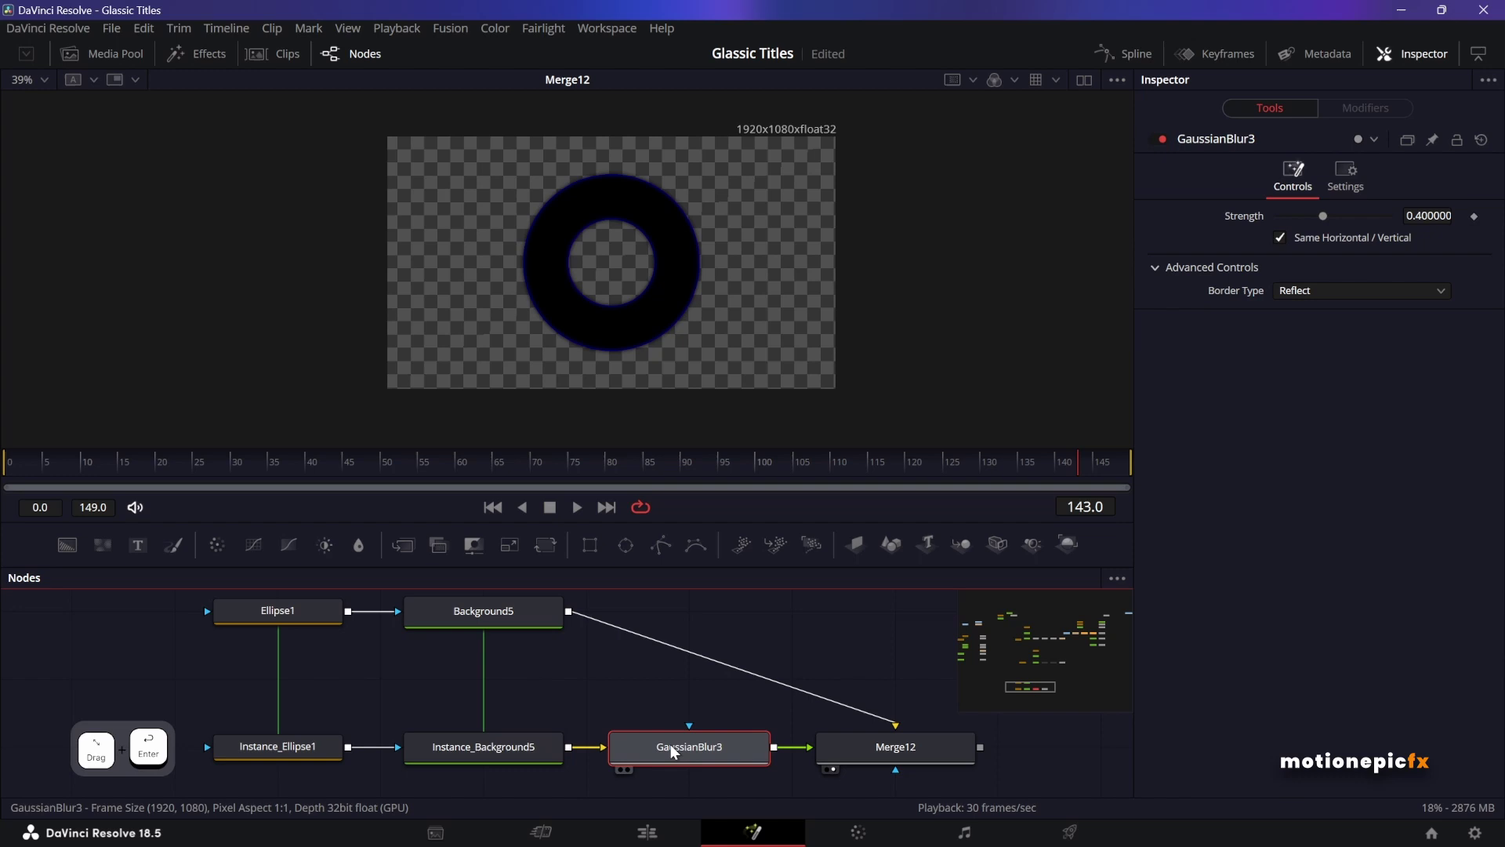
drag(1323, 216, 1392, 226)
ctrl+scroll(591, 229, up, 5)
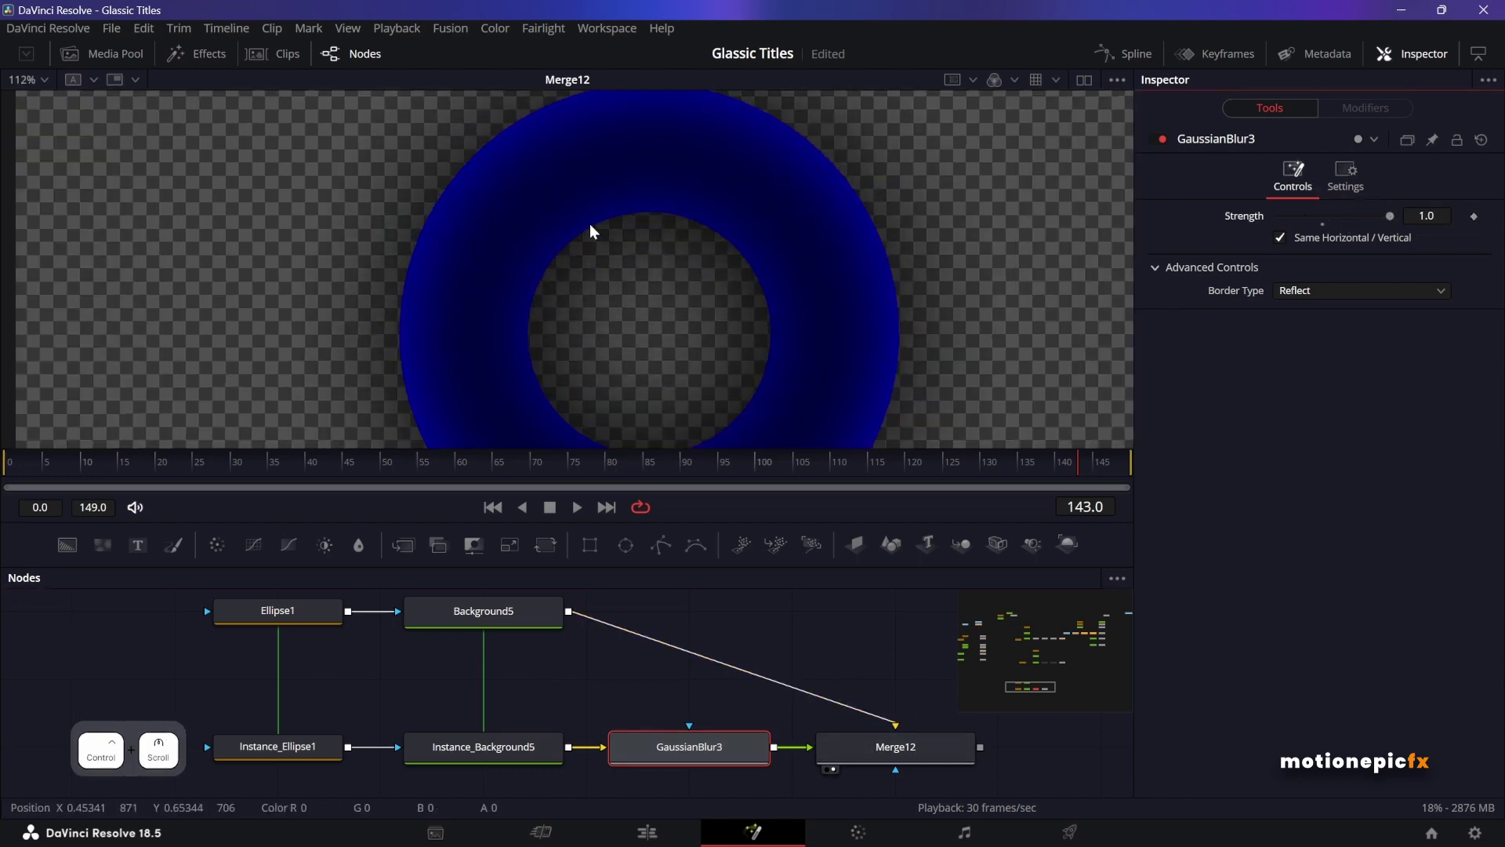
ctrl+scroll(590, 229, down, 2)
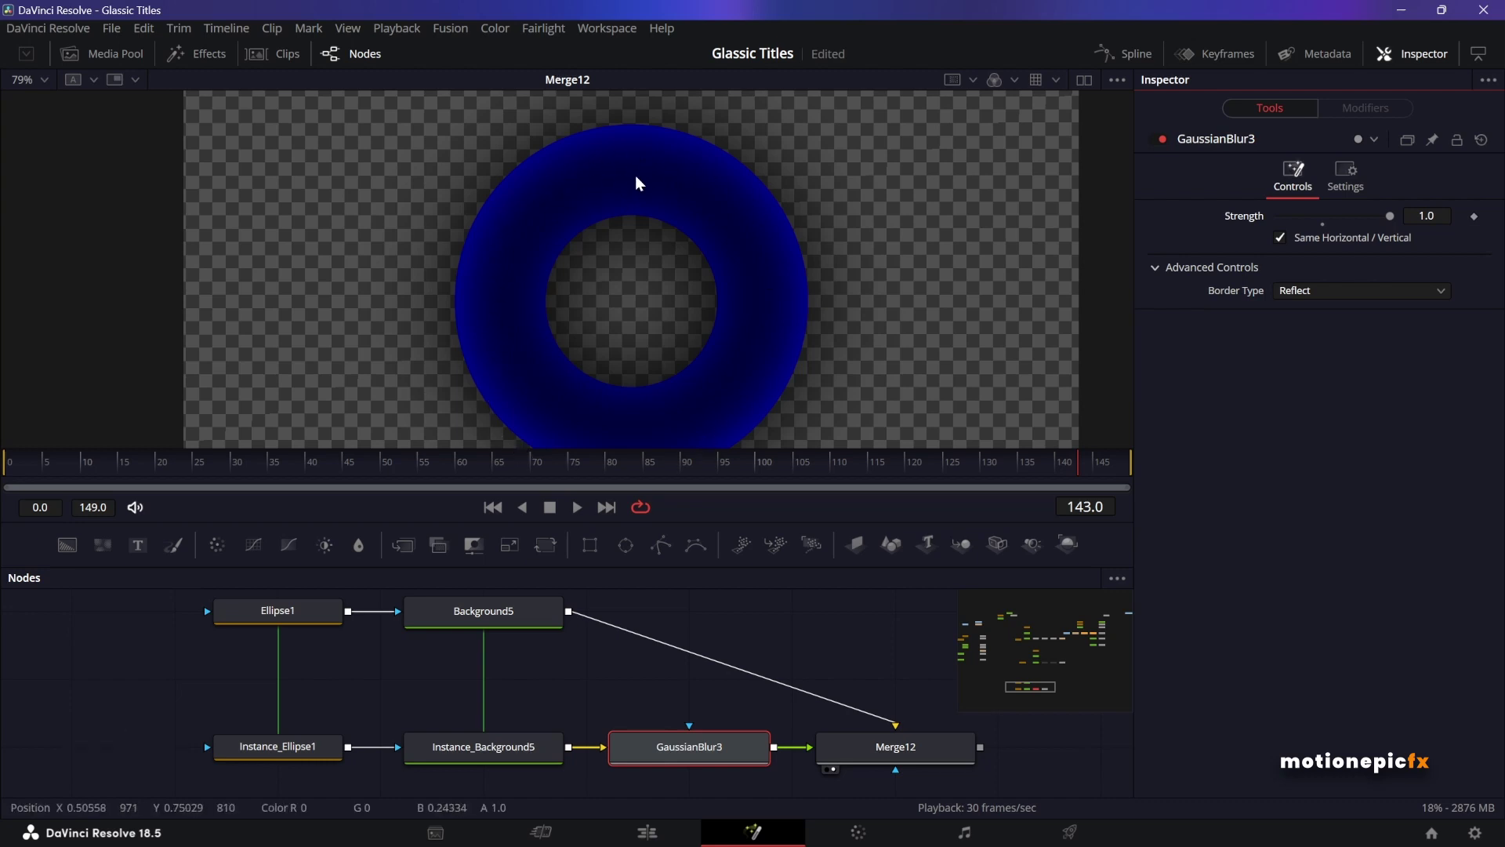
ctrl+scroll(685, 285, down, 2)
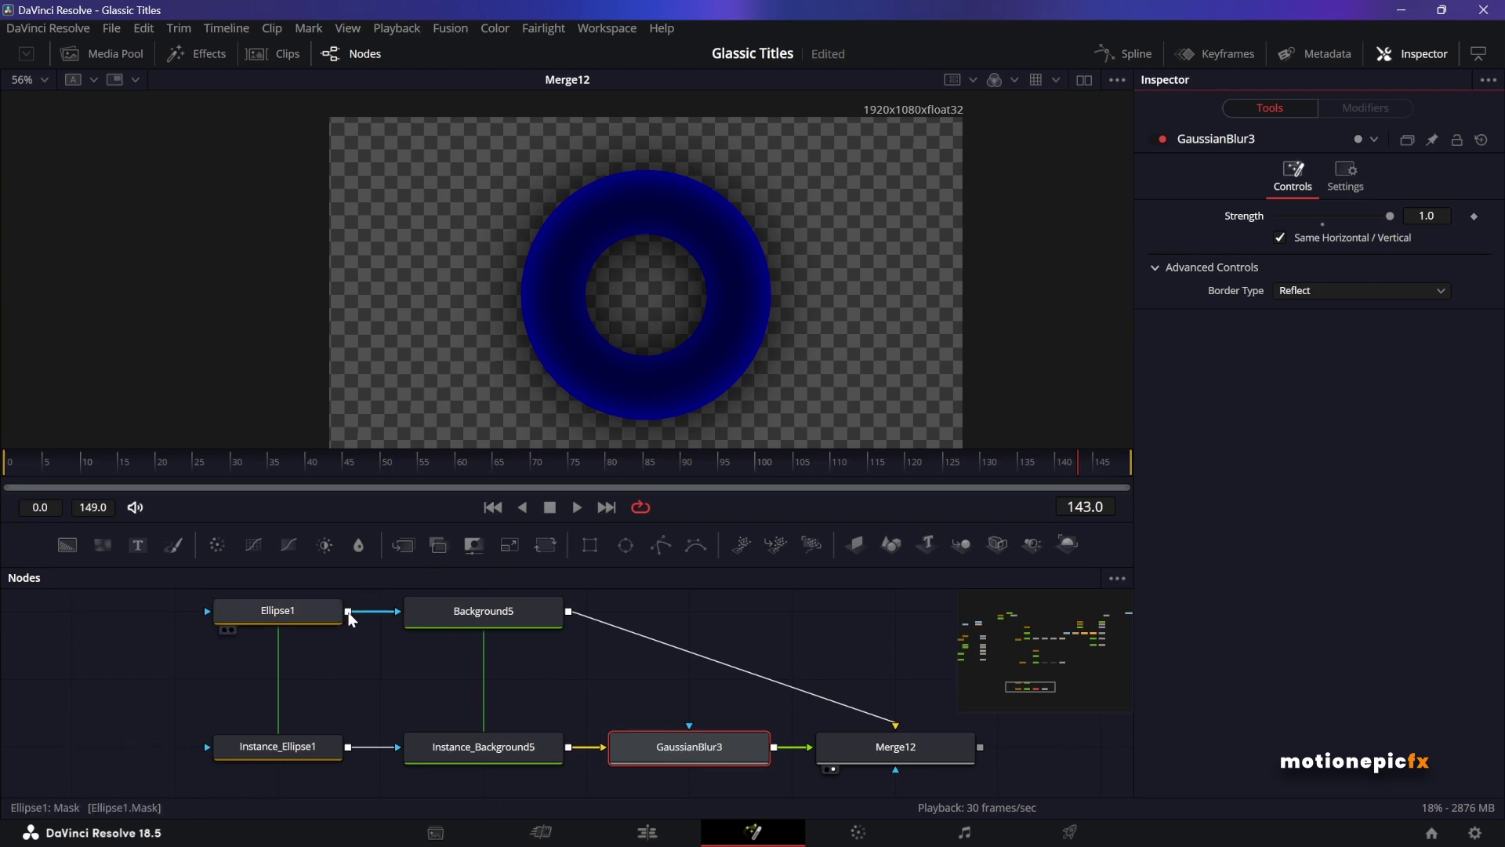
- Mask GaussianBlur3 with Ellipse1, move Merge12 right, and paste a copy of GaussianBlur3
drag(349, 619, 690, 726)
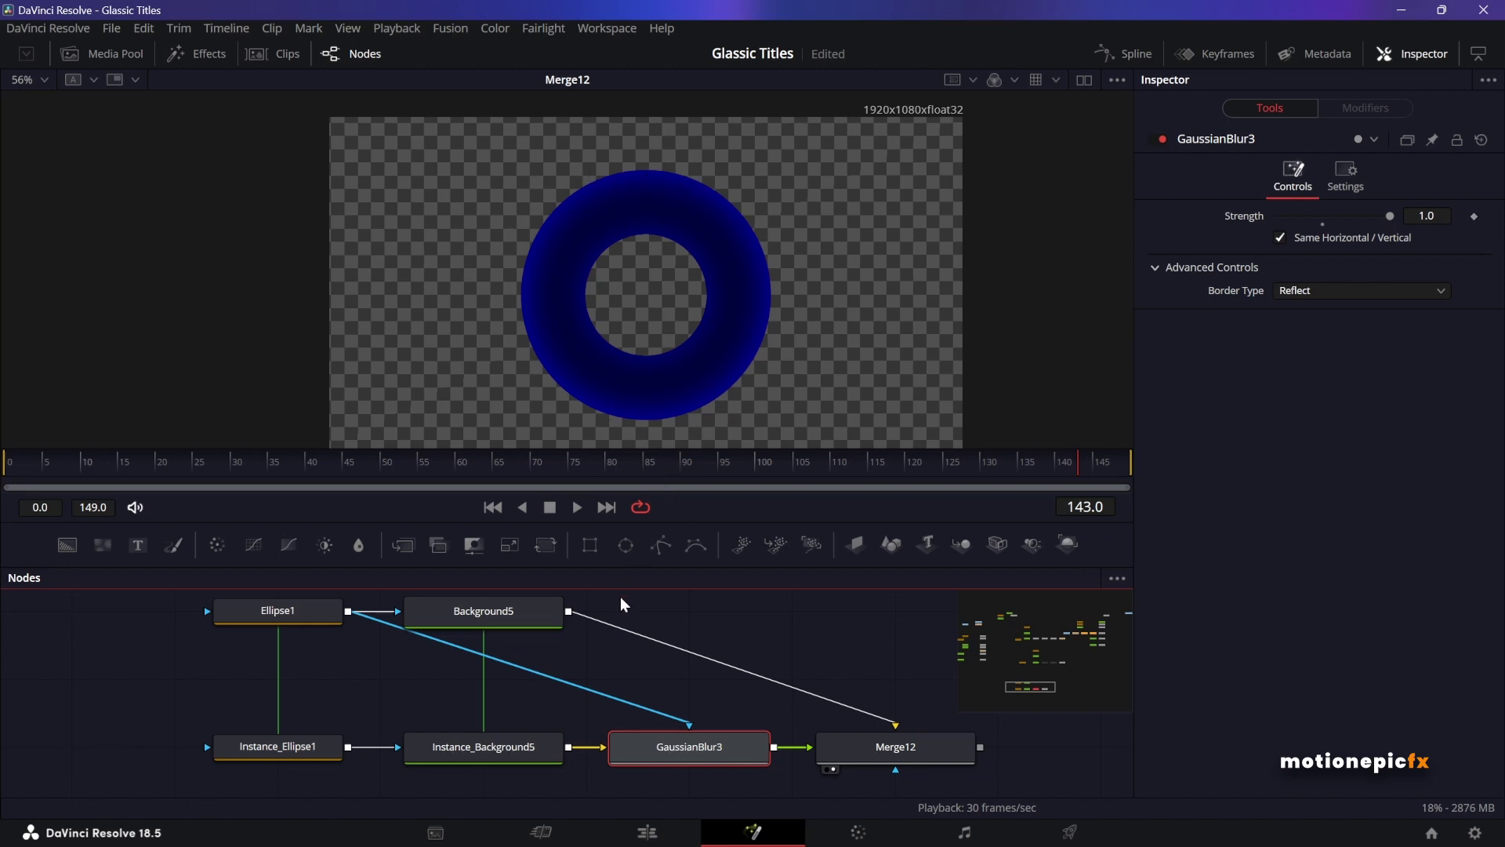
drag(848, 759, 1120, 757)
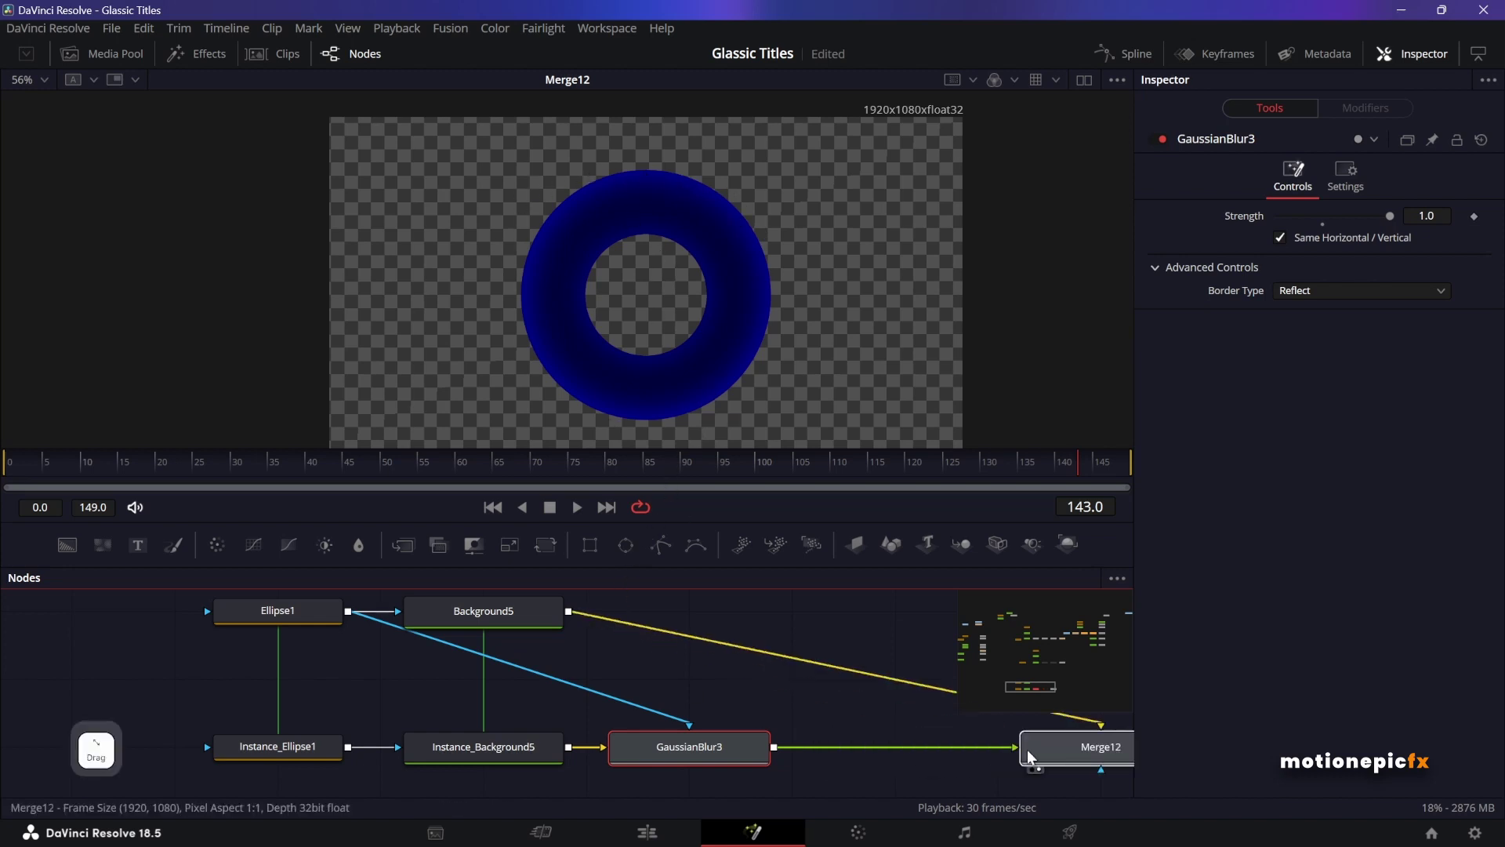
click(624, 722)
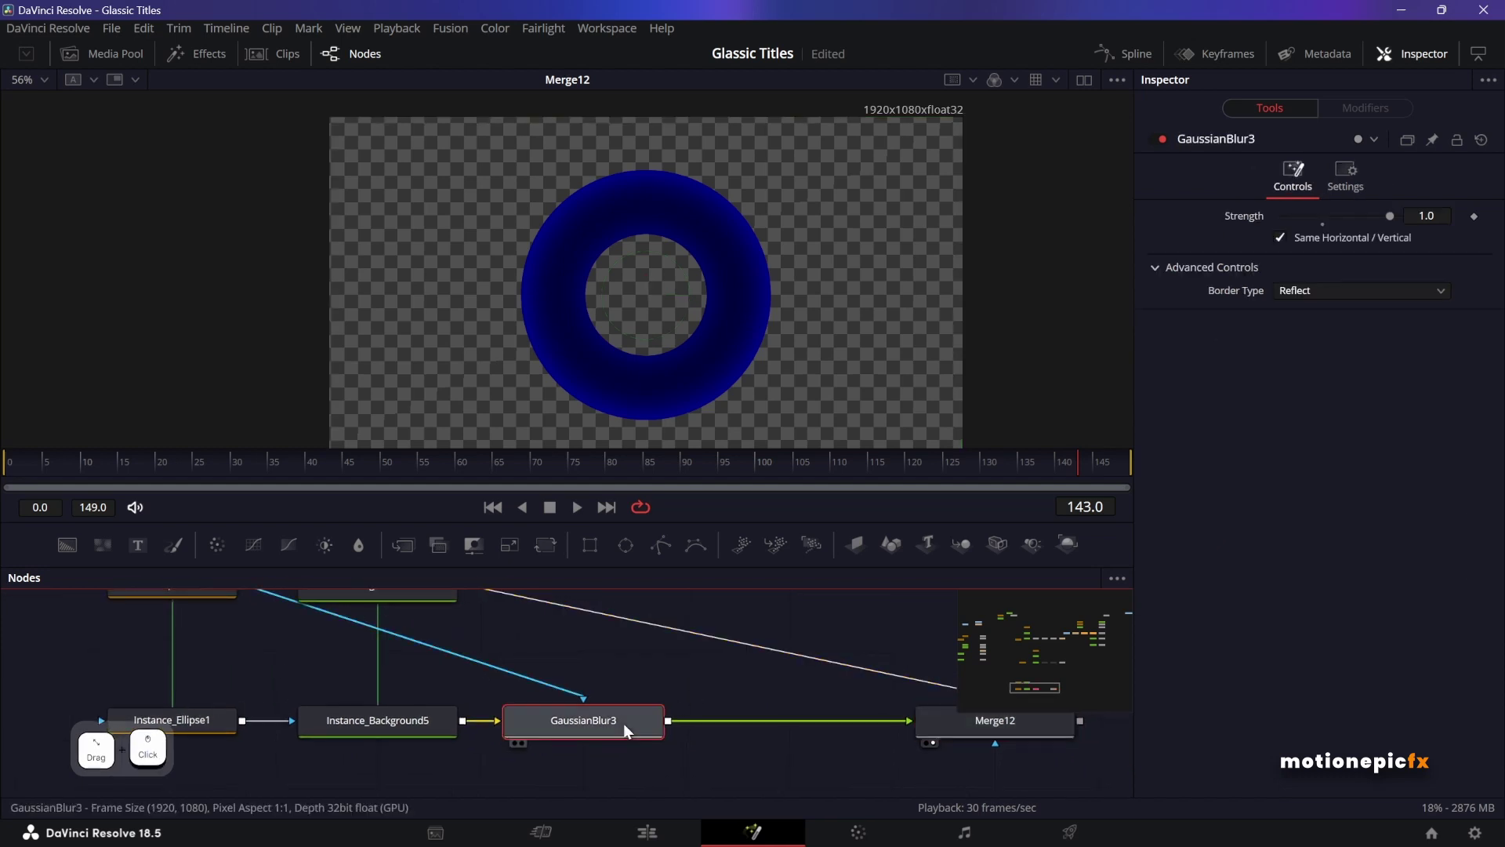
key(ctrl+c)
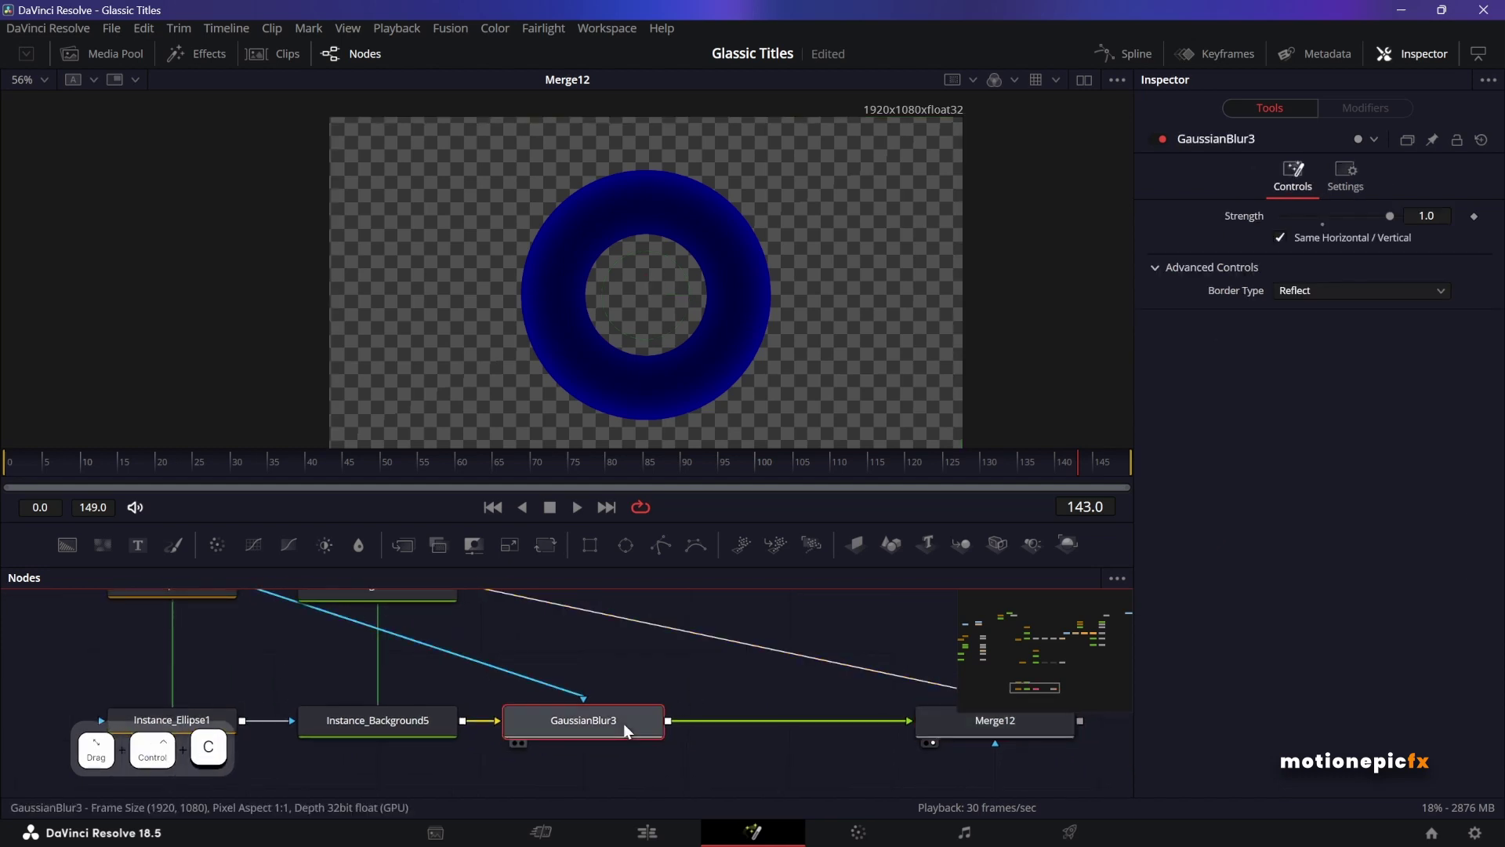
key(ctrl+v)
- Lower GaussianBlur3_1's strength to 0.583 for deeper tube shading
drag(252, 627, 796, 745)
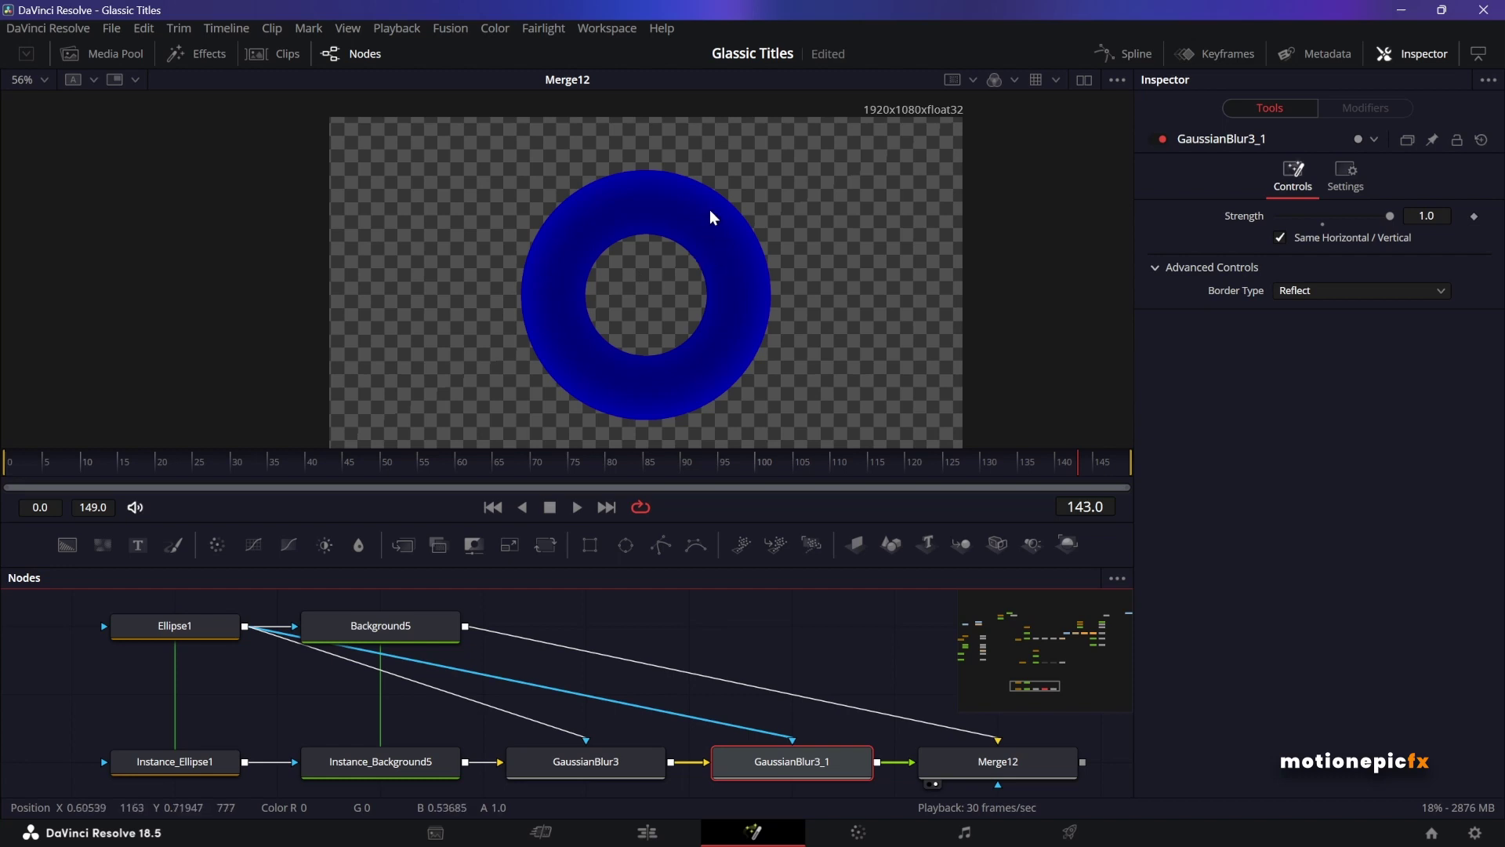
click(784, 764)
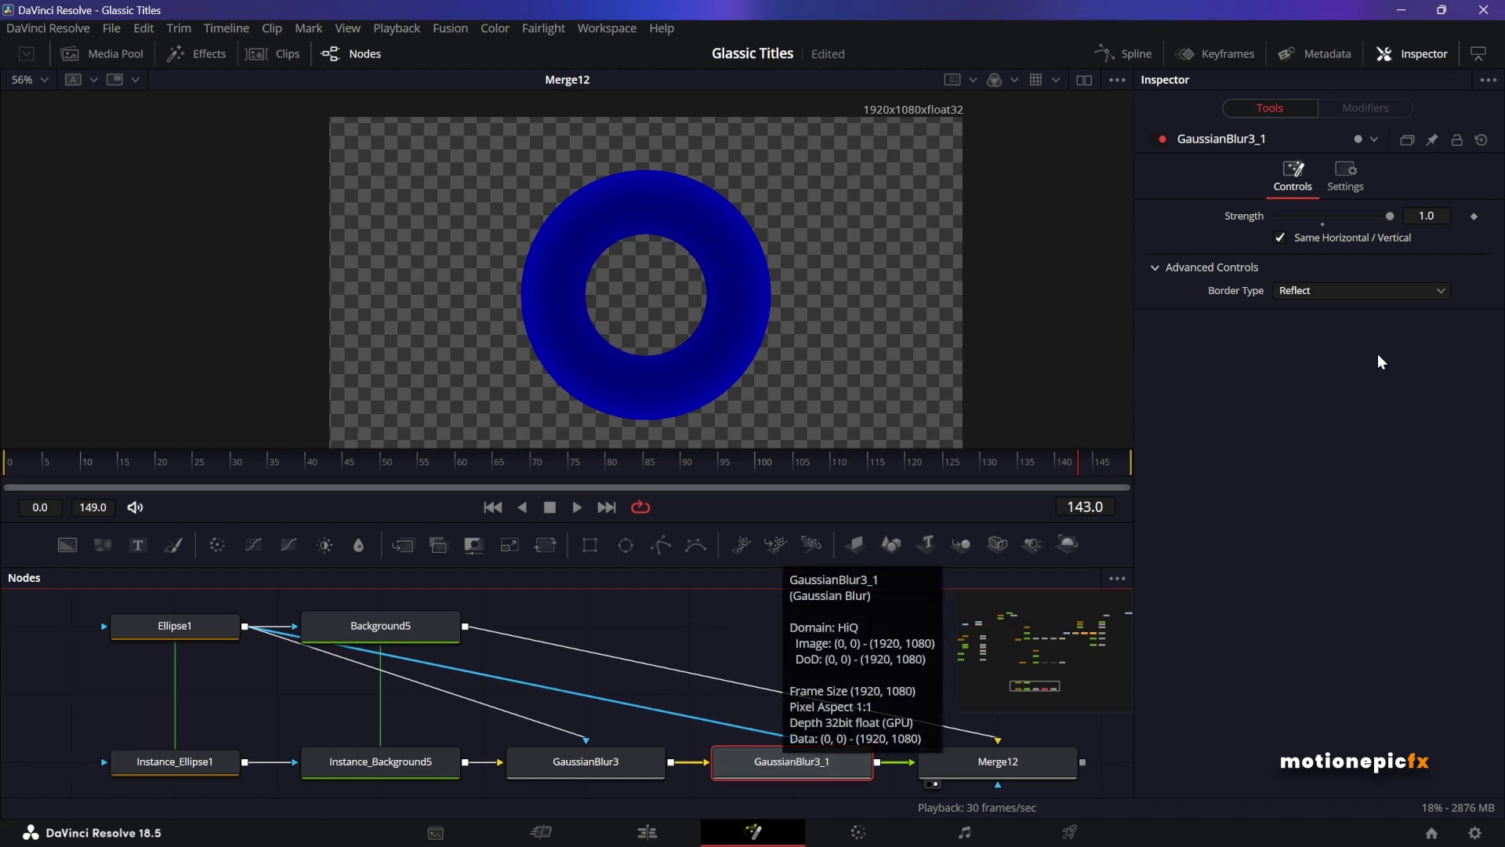
click(1395, 224)
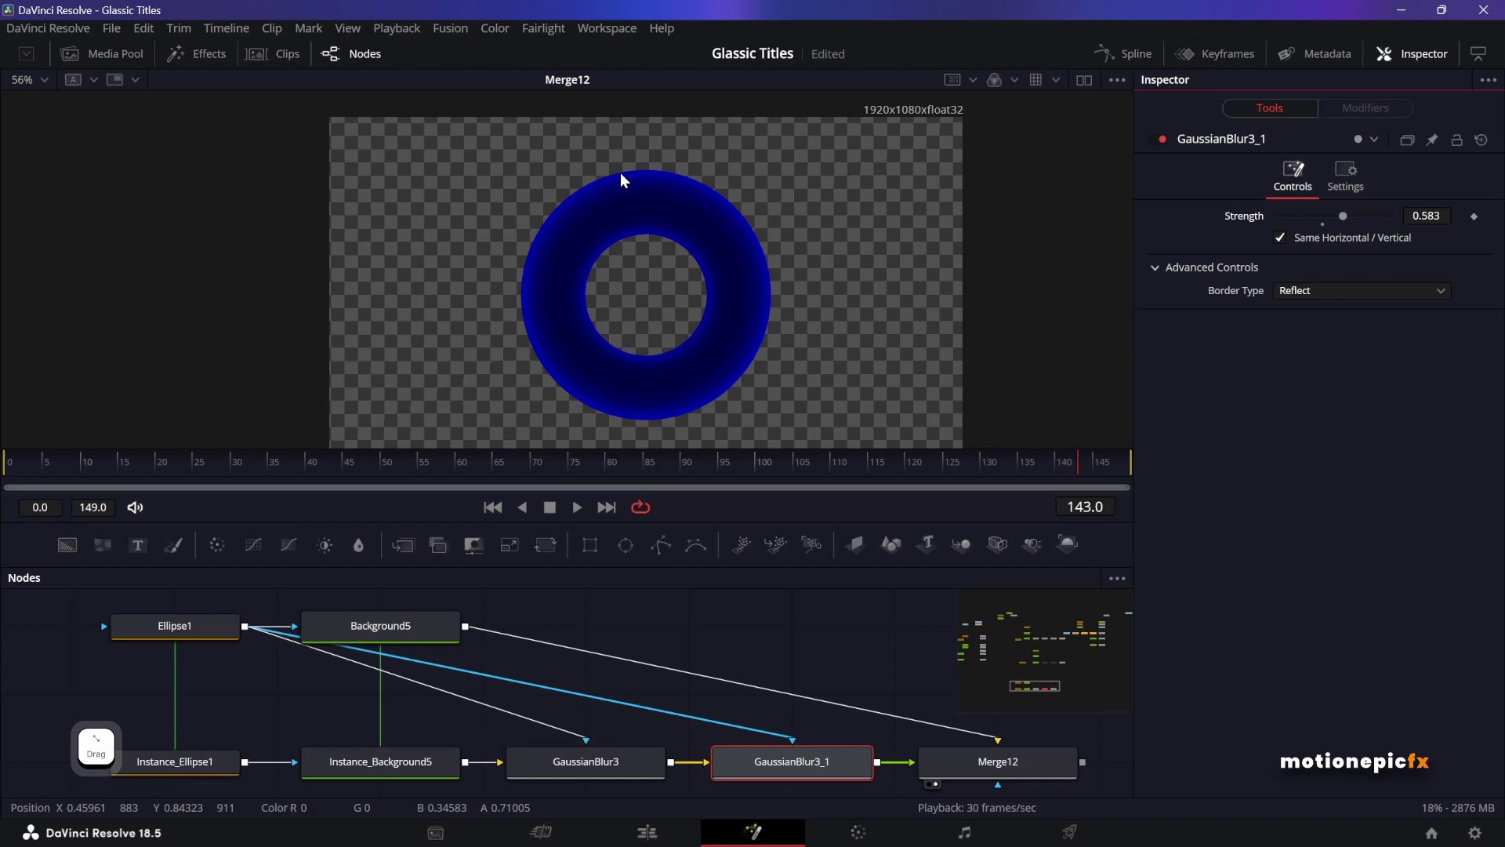
ctrl+scroll(624, 180, up, 2)
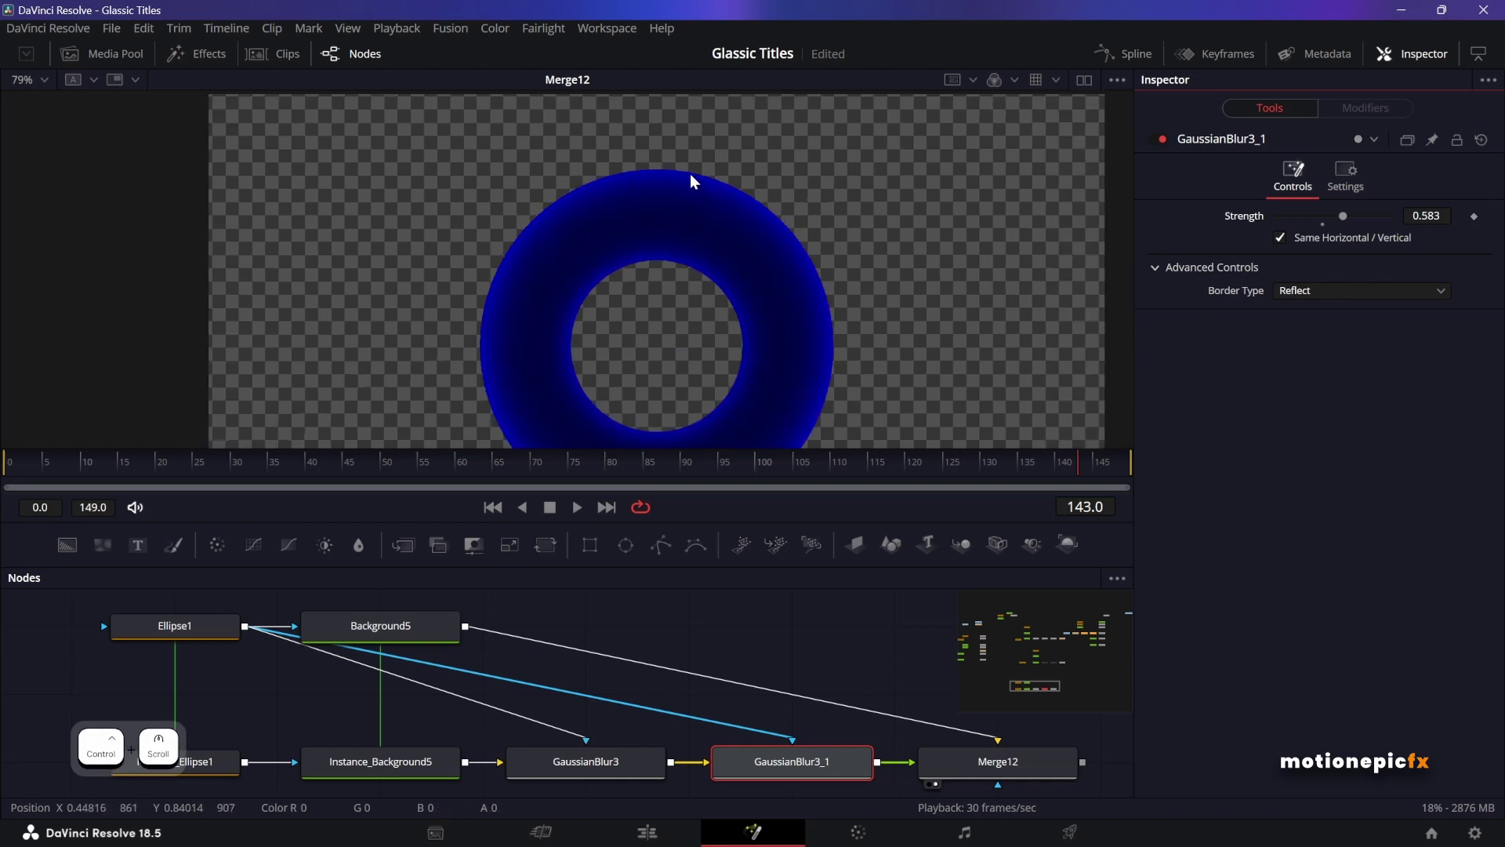
scroll(619, 276, down, 1)
ctrl+scroll(706, 312, down, 3)
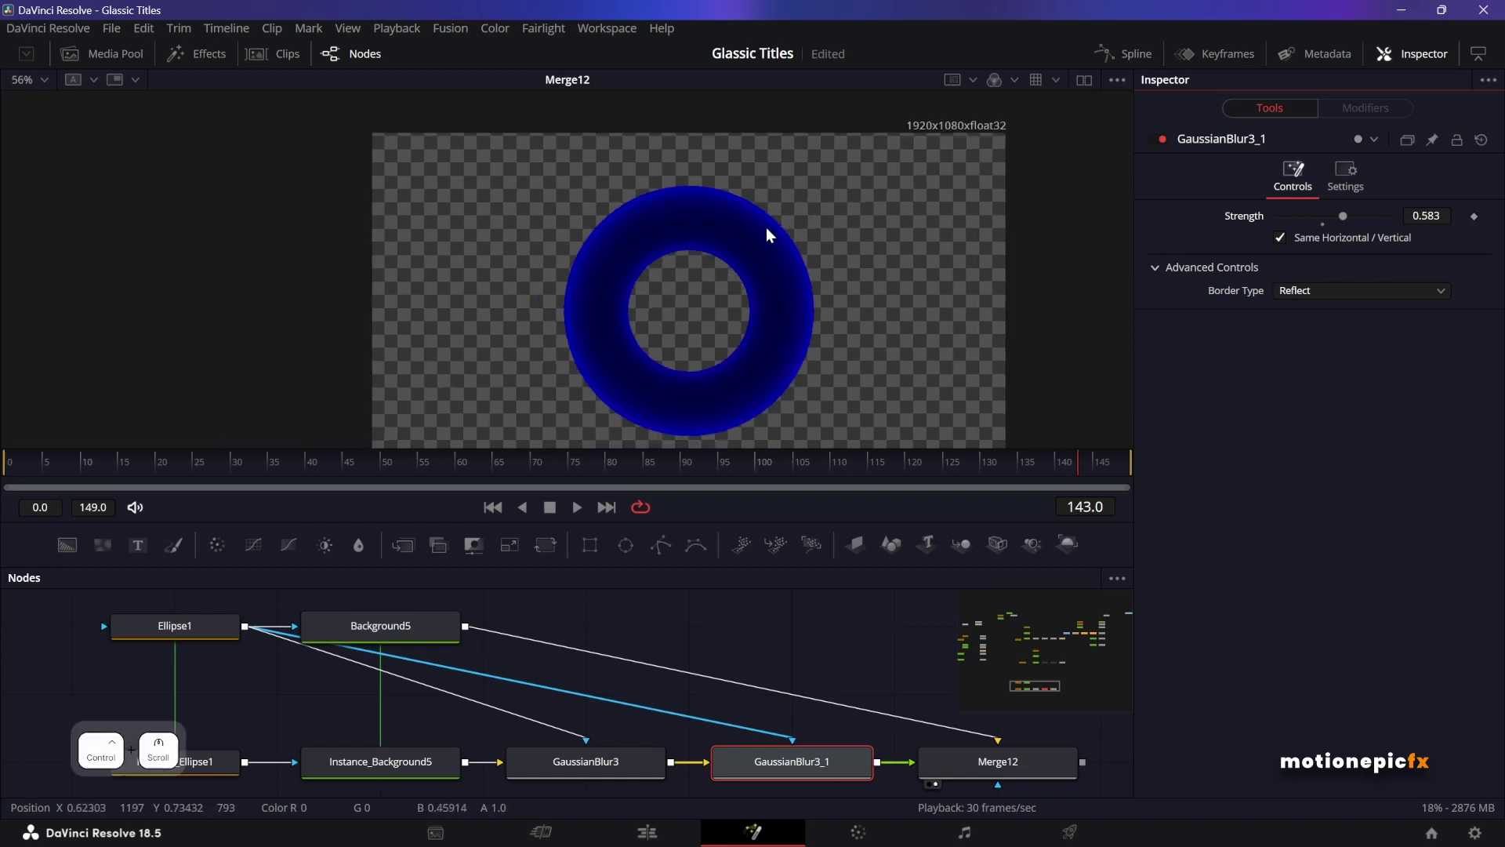
ctrl+scroll(749, 312, up, 1)
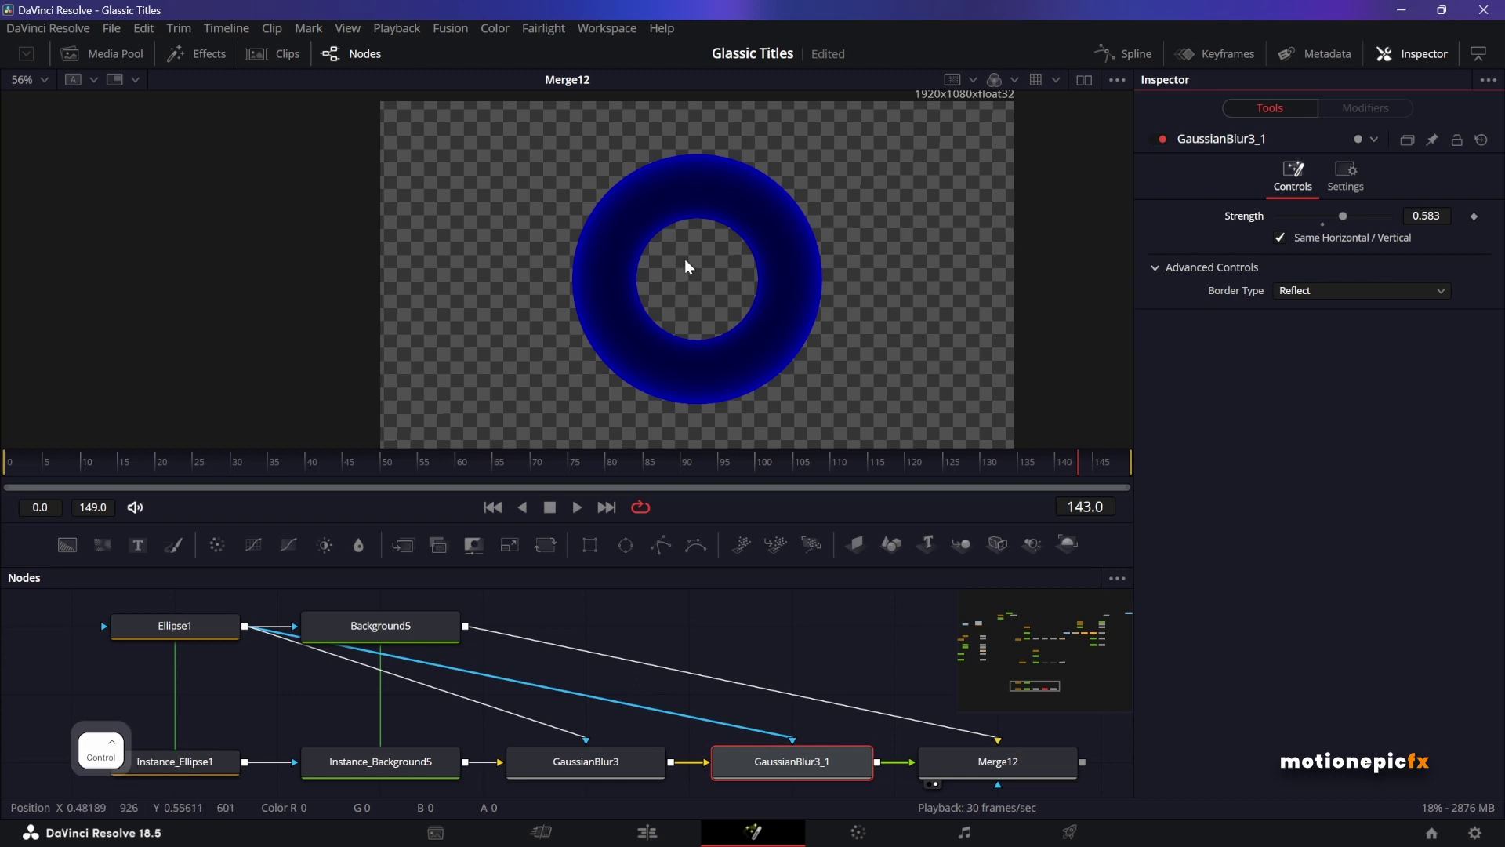
scroll(688, 266, down, 2)
click(195, 626)
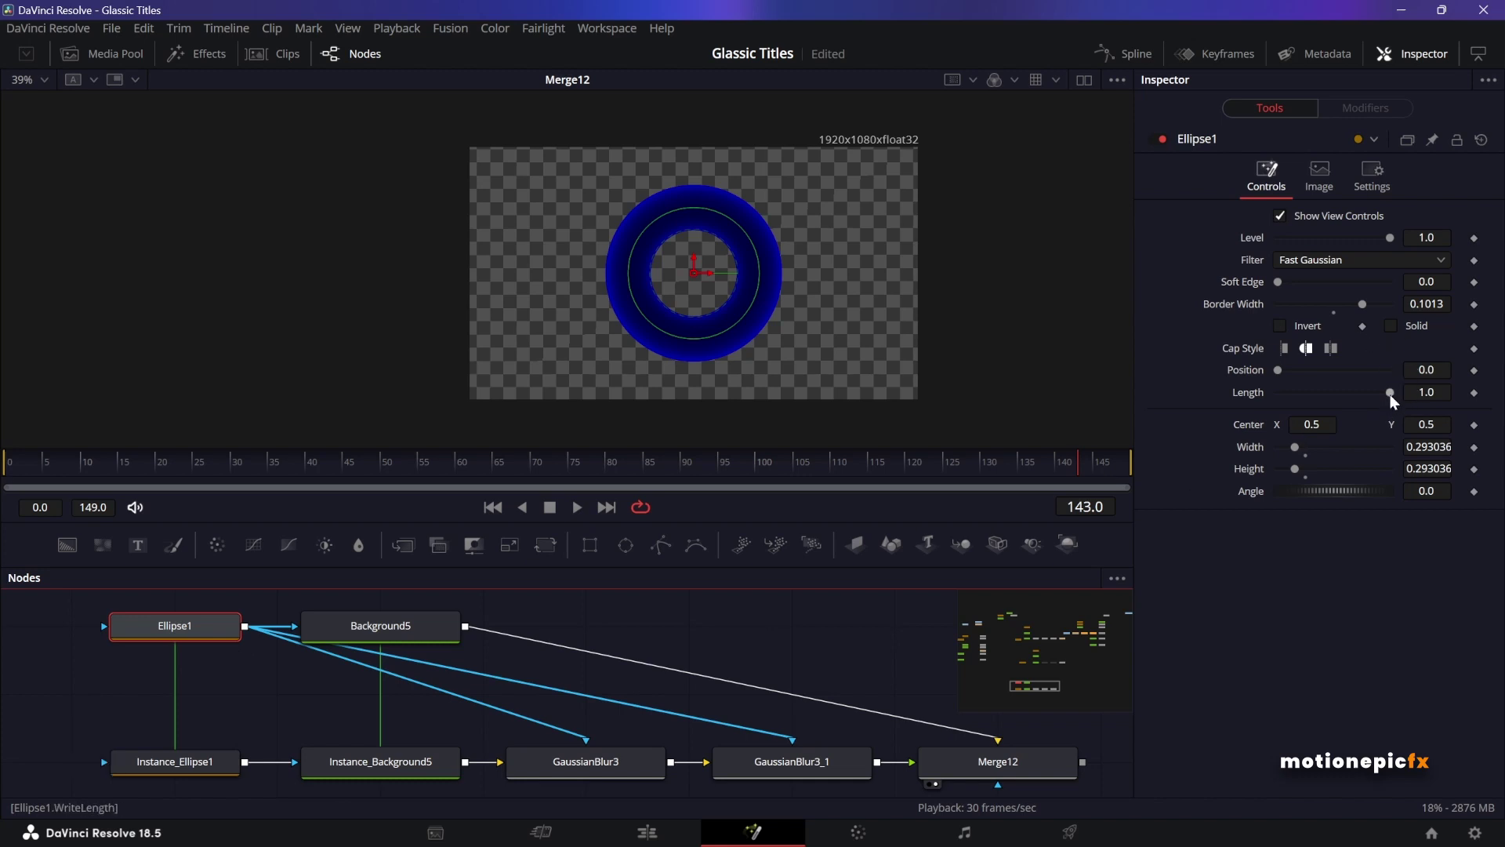
mouse_move(1390, 393)
mouse_down()
mouse_move(1267, 390)
mouse_move(1293, 410)
mouse_move(1377, 407)
mouse_up()
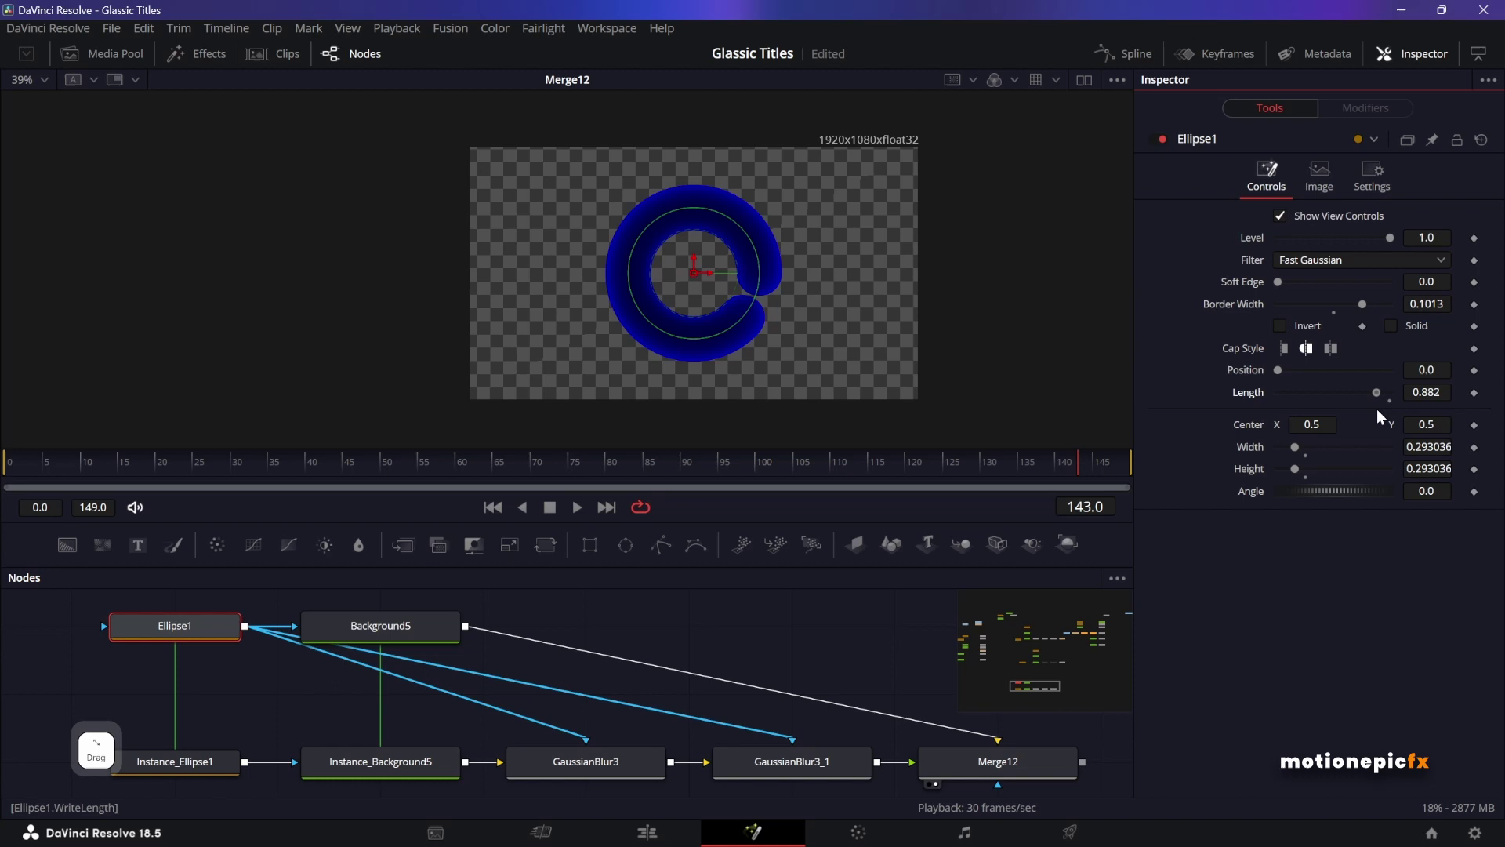
ctrl+scroll(746, 279, up, 5)
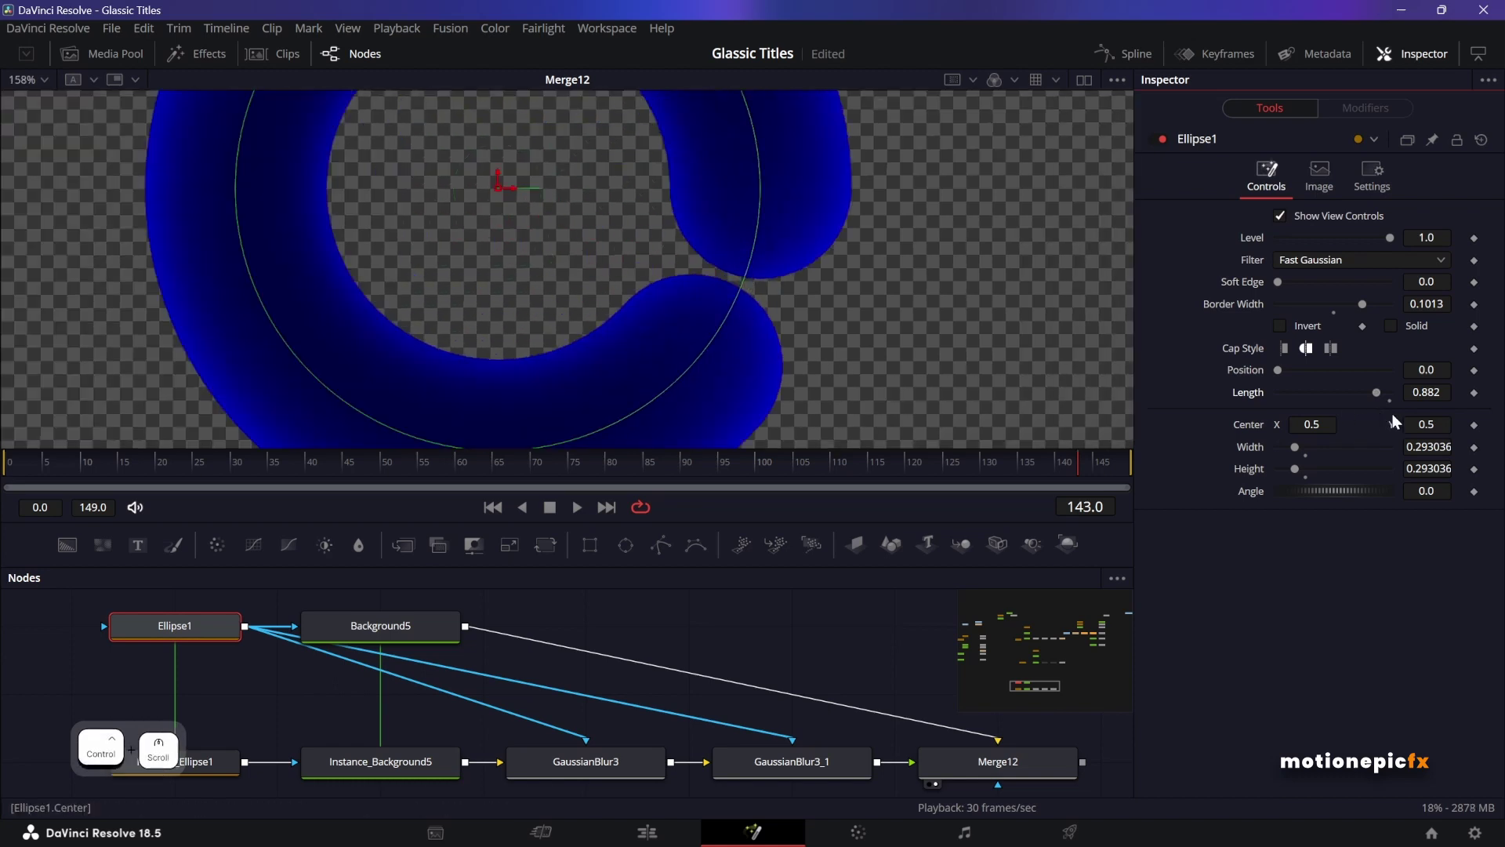
drag(1376, 392, 1372, 408)
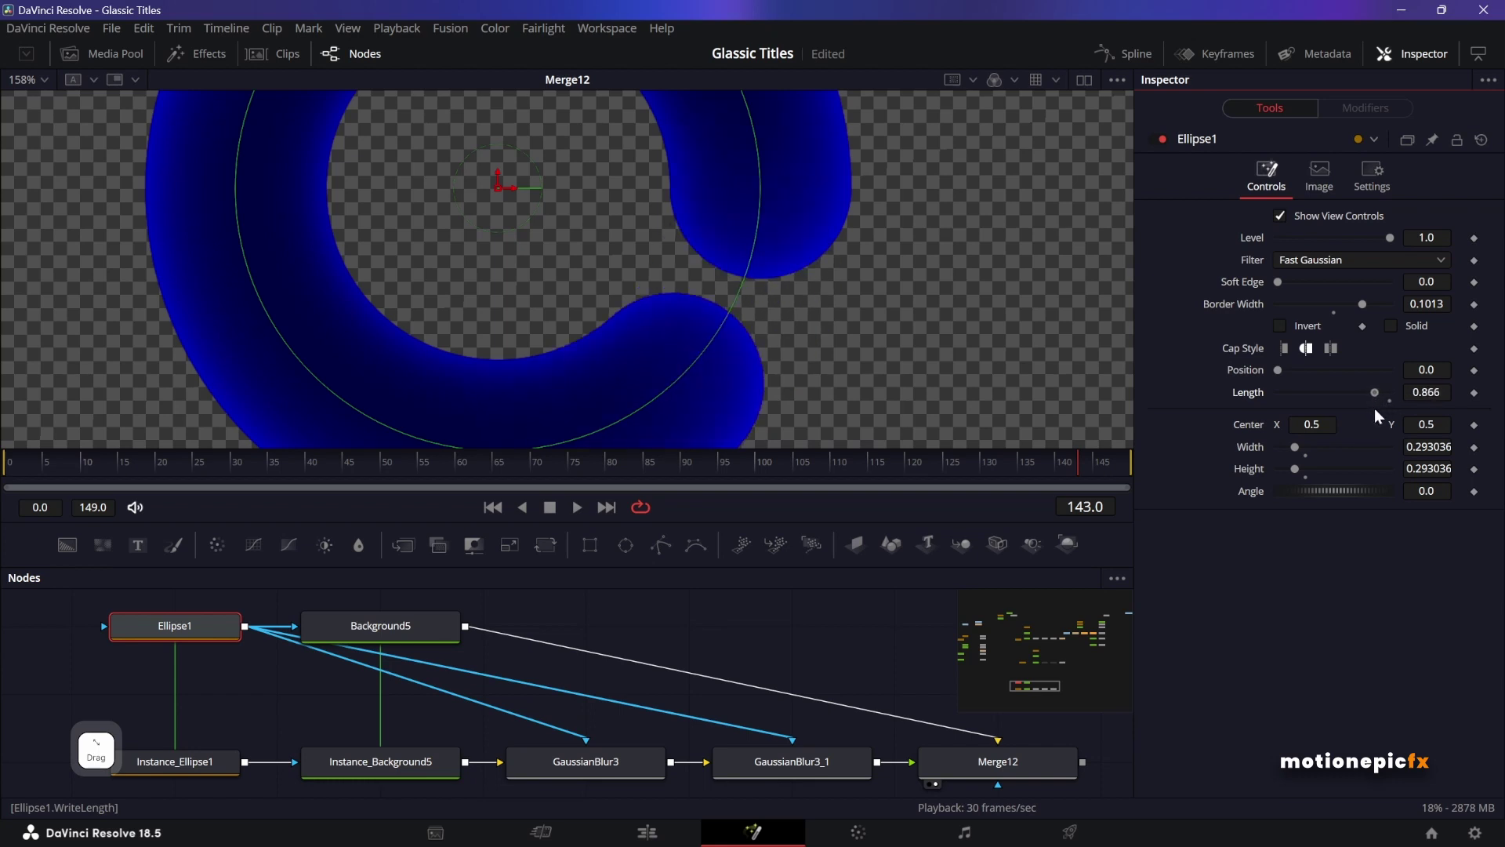
drag(1375, 409, 1386, 416)
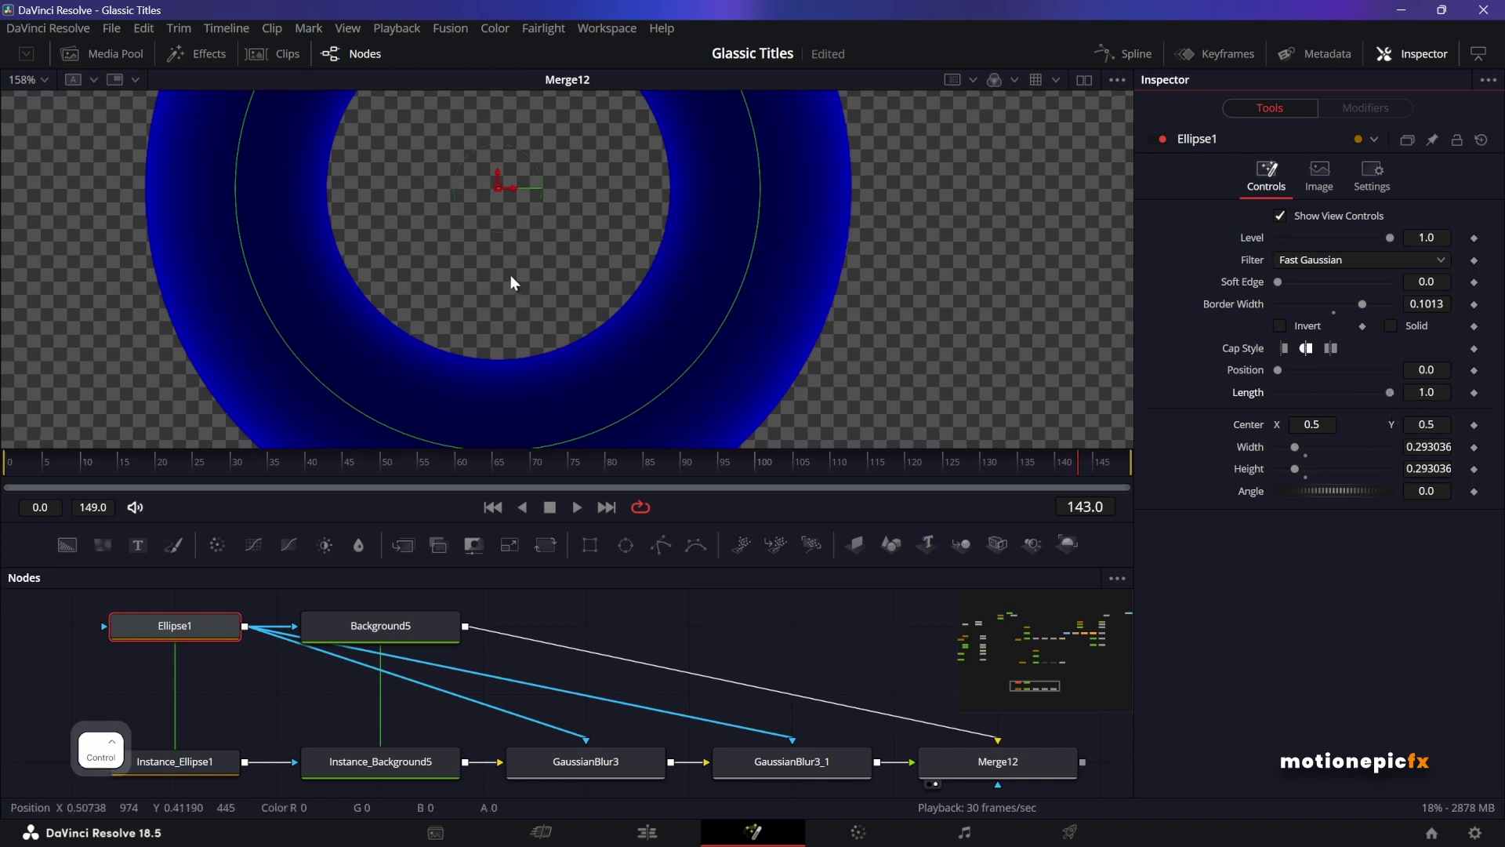
scroll(510, 275, down, 4)
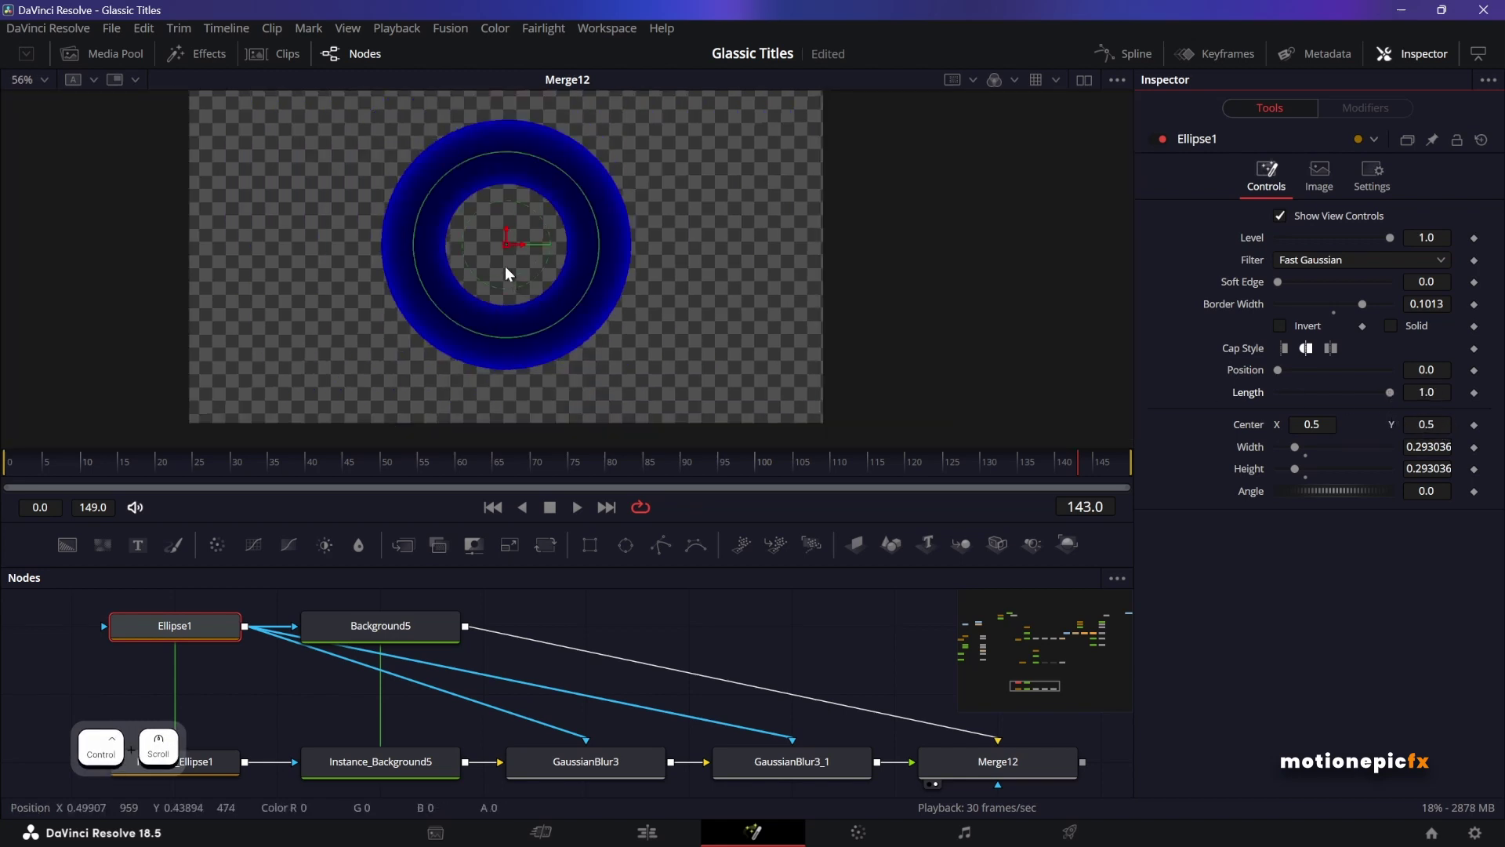
- Make Background5 pure green by setting Green to 1.0 and Blue to 0
scroll(729, 688, down, 1)
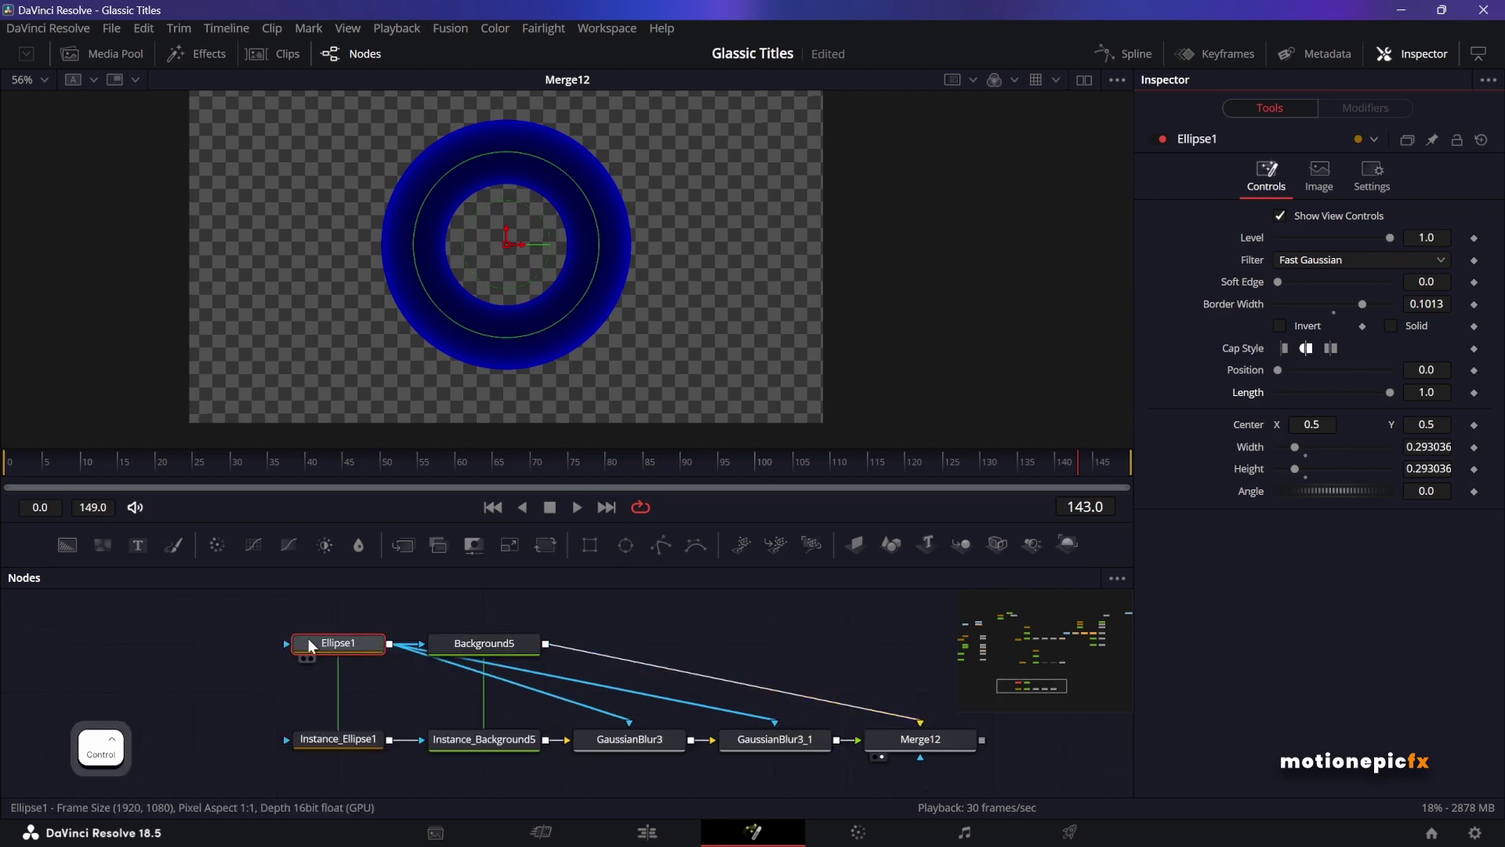
click(477, 646)
drag(1278, 363, 1283, 397)
click(1390, 386)
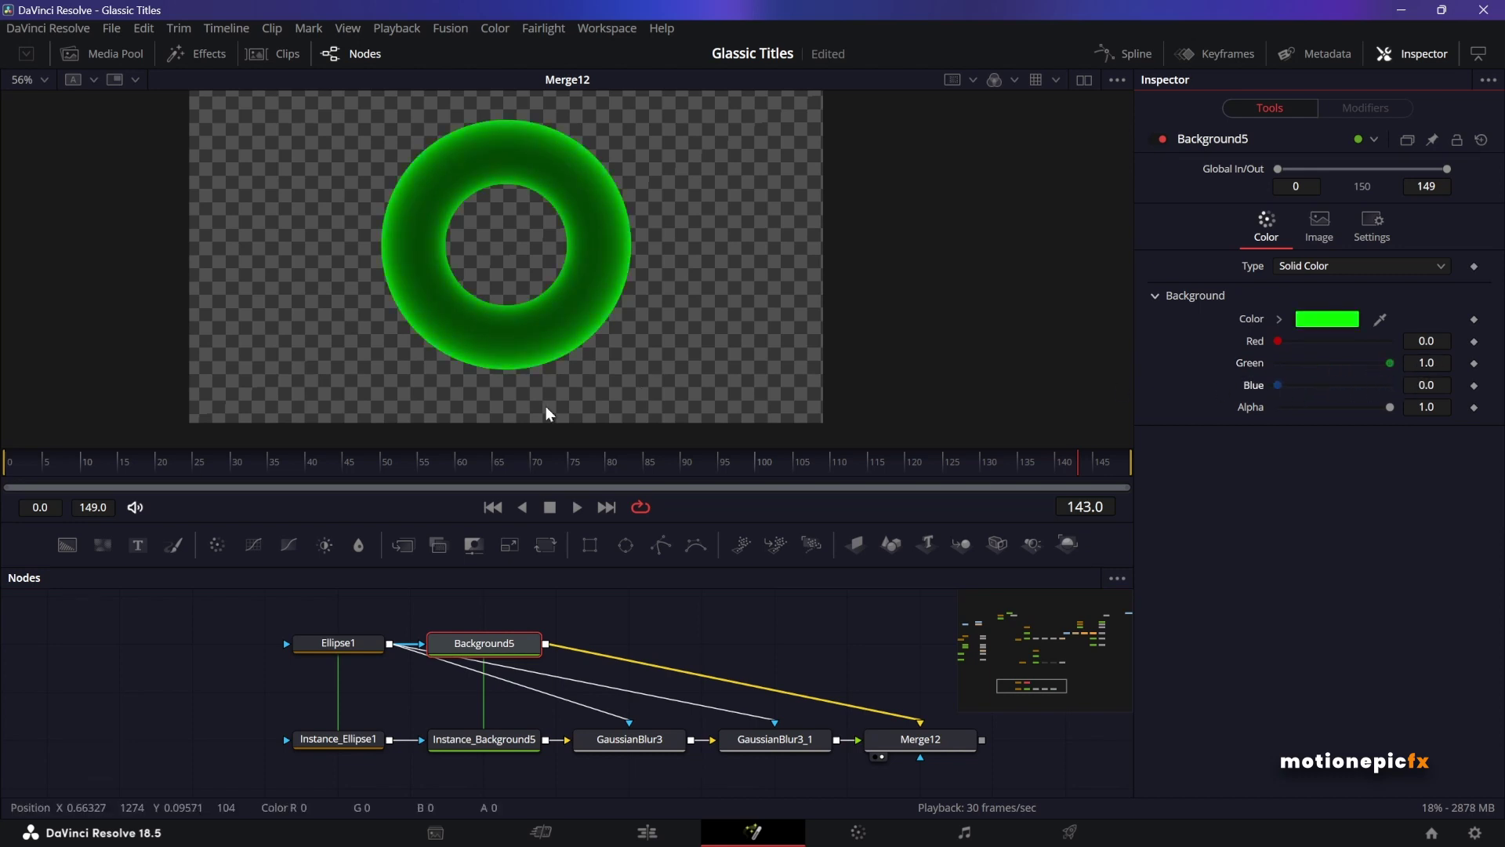
- Move both ellipse nodes left and disconnect Ellipse1's masks from both blurs
drag(236, 617, 384, 751)
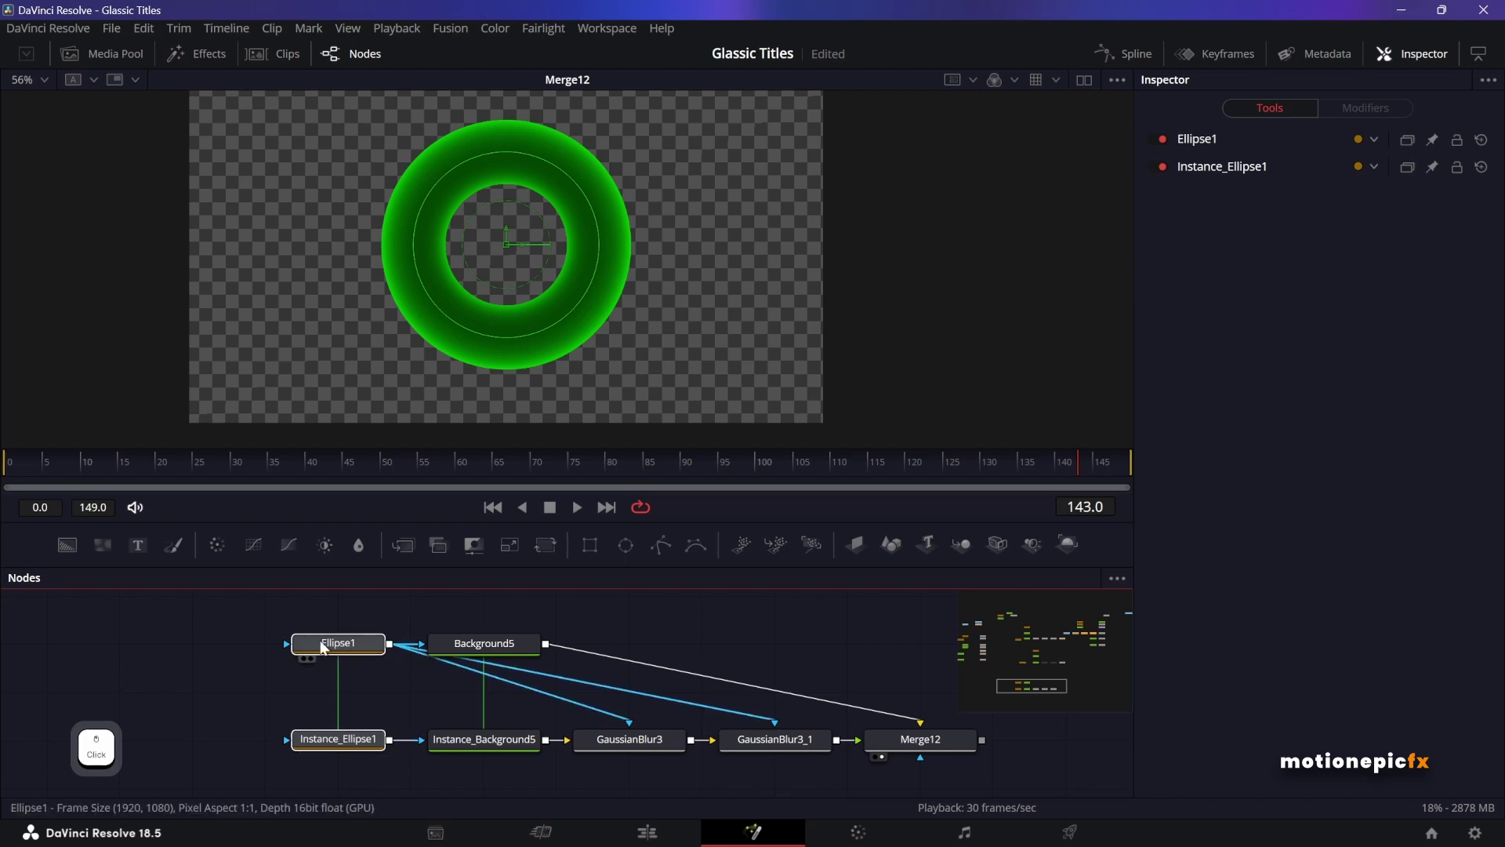
drag(337, 644, 119, 644)
click(119, 643)
drag(772, 719, 354, 643)
- Unlink the ellipse instance, shift the ellipse nodes left, and add a Polygon3 feeding Background5
click(373, 740)
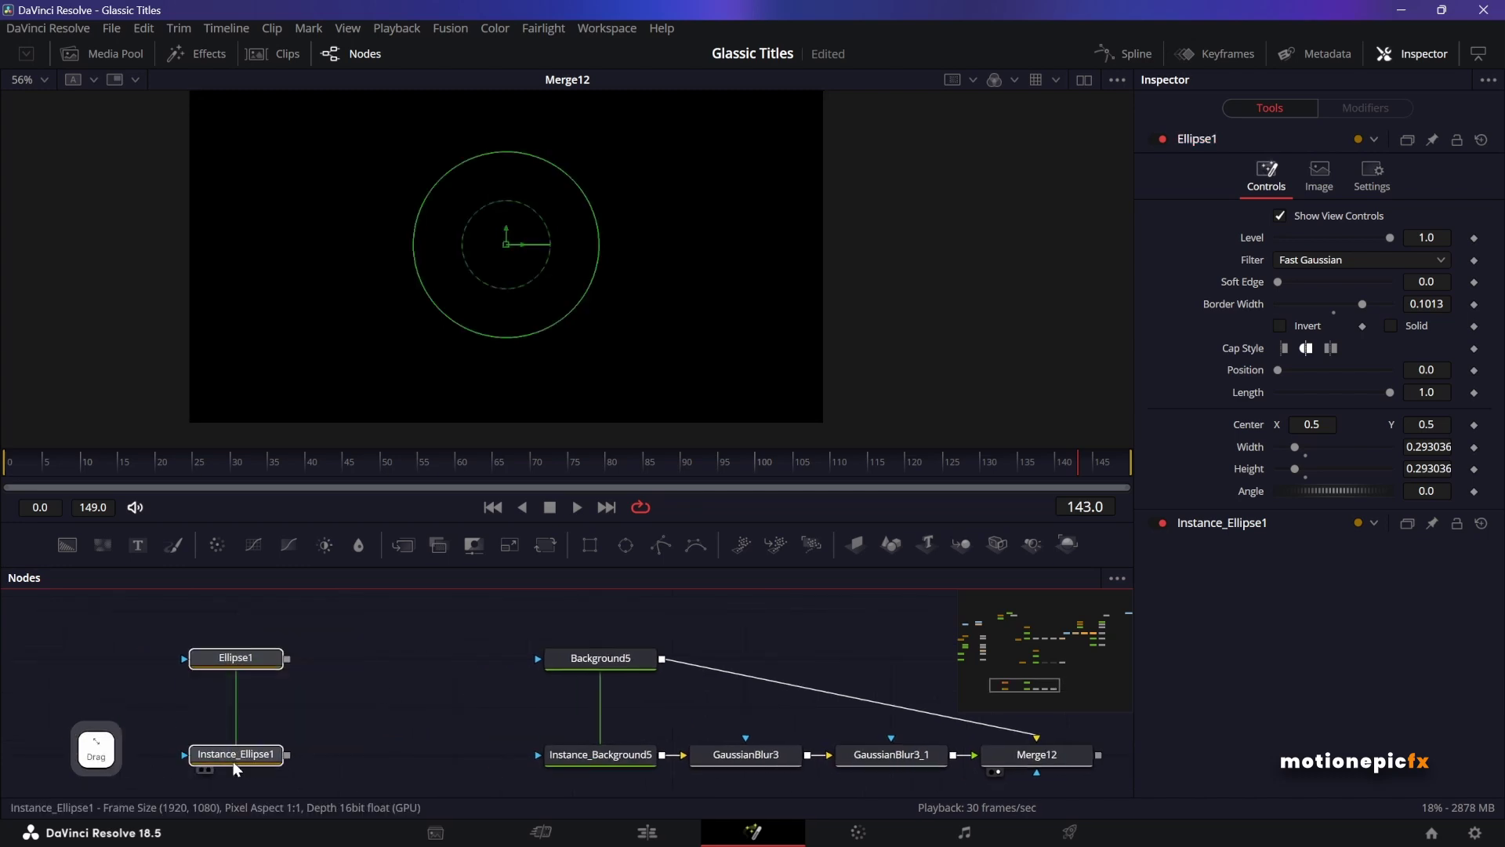
drag(233, 755, 160, 755)
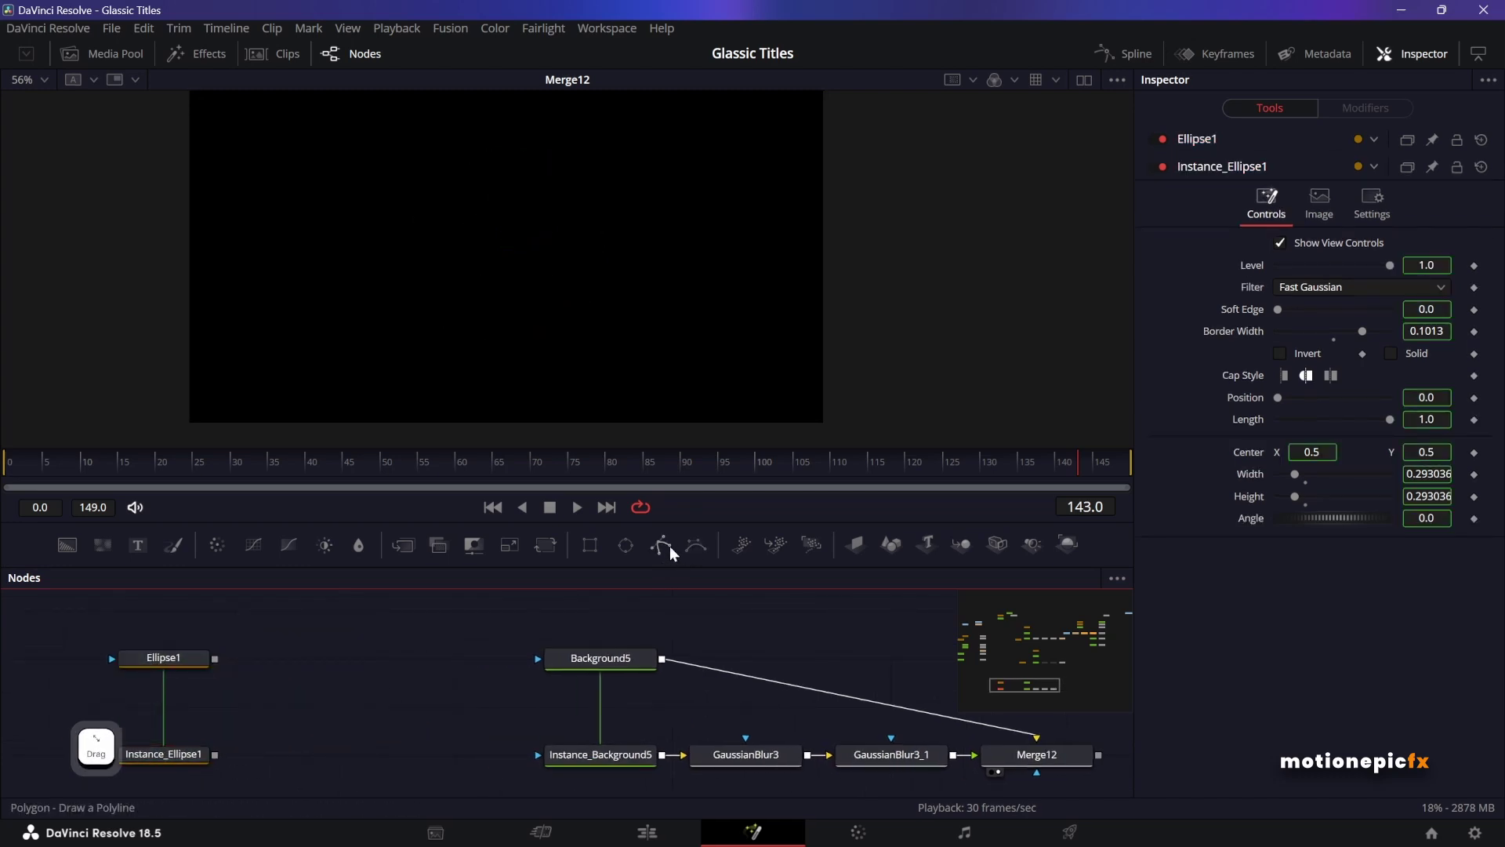
drag(669, 545, 563, 298)
scroll(376, 329, down, 2)
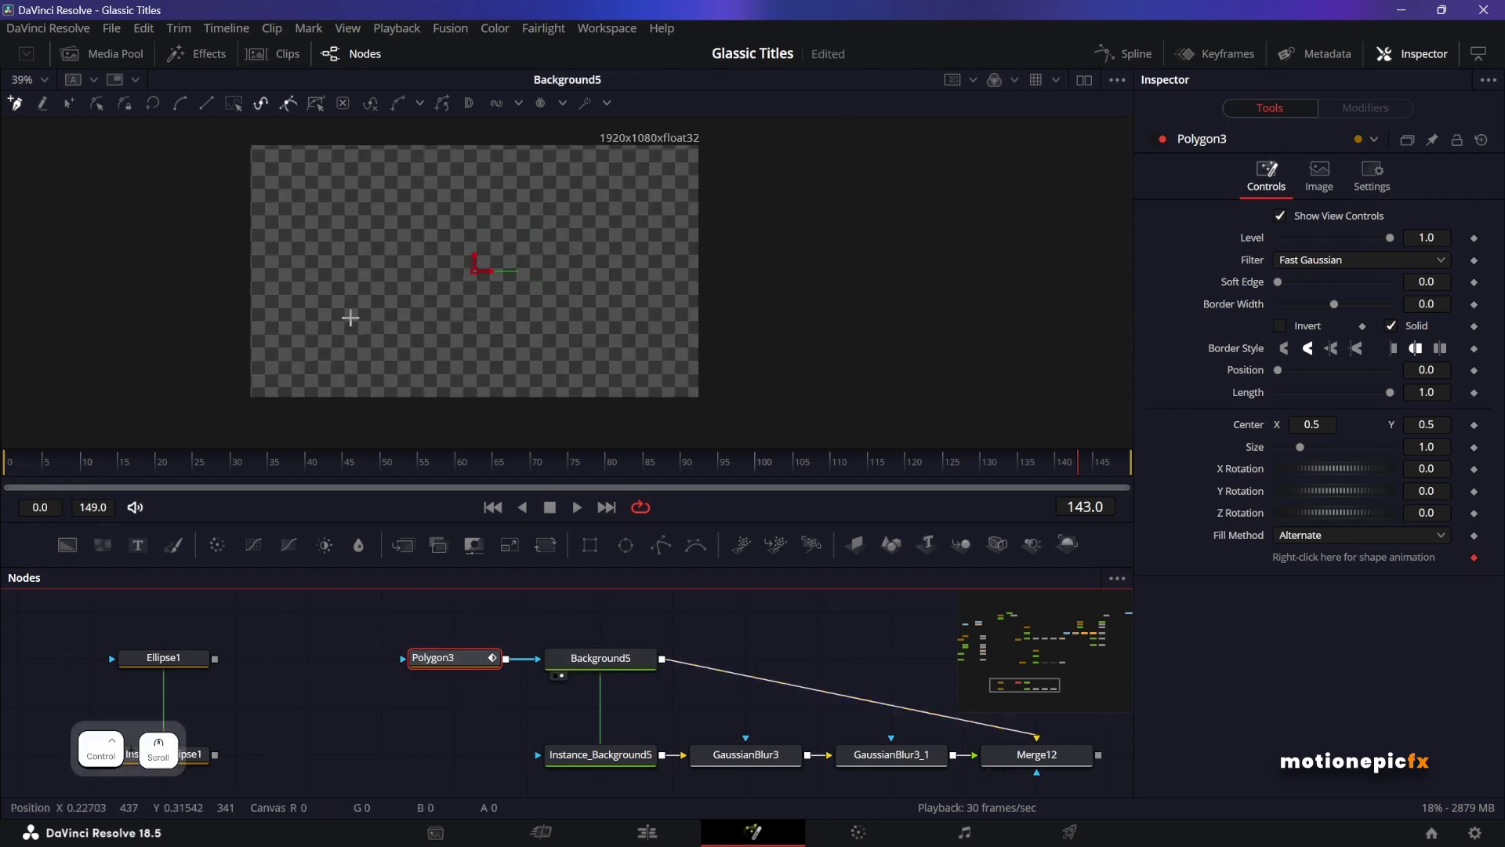
- Draw an open five-point zigzag polyline across the frame from the left edge
drag(192, 364, 237, 364)
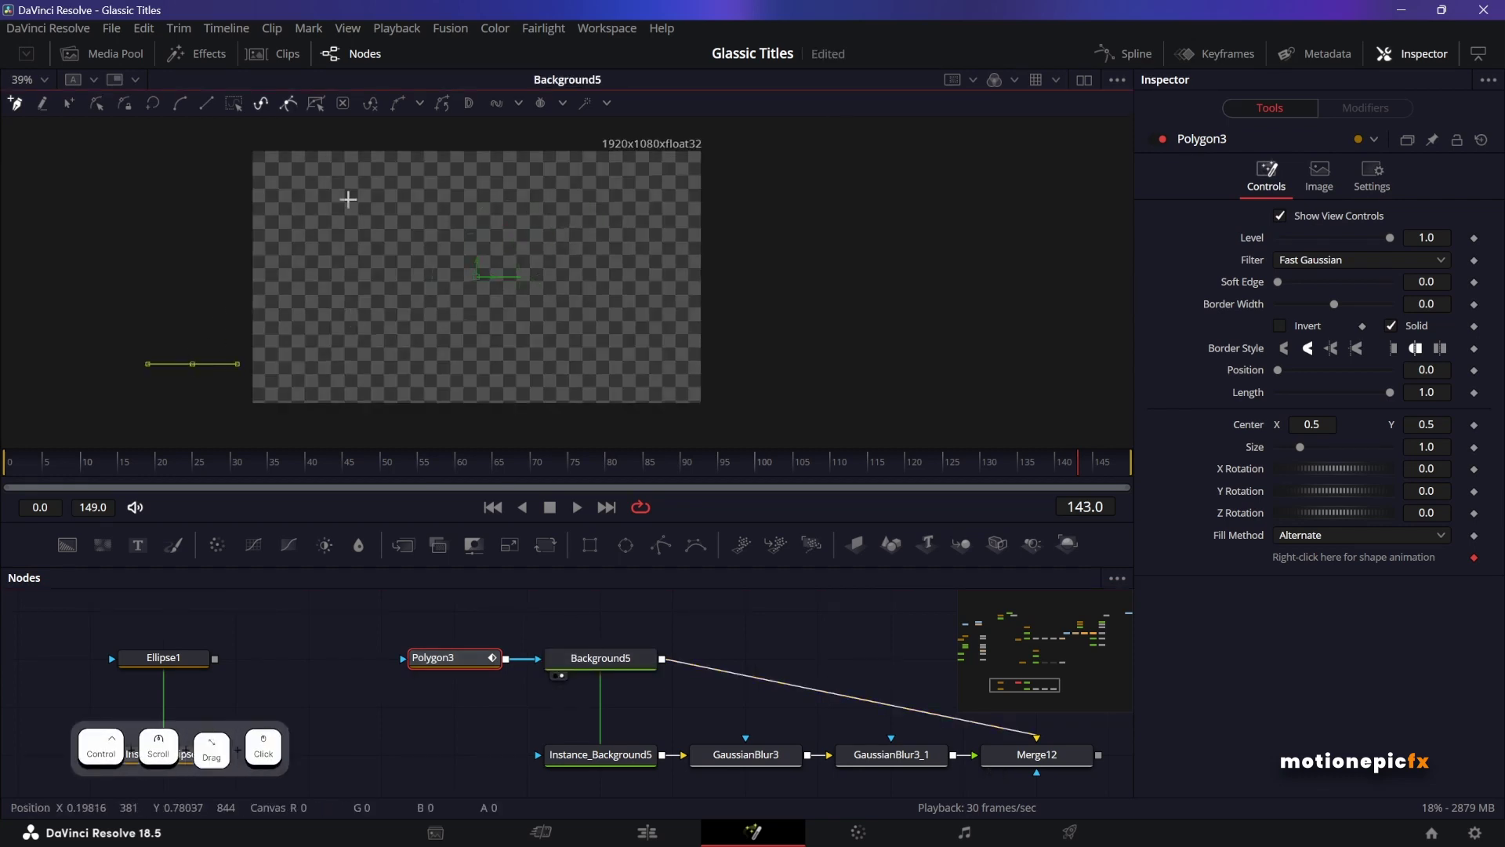
click(385, 212)
drag(492, 293, 545, 331)
drag(628, 252, 670, 211)
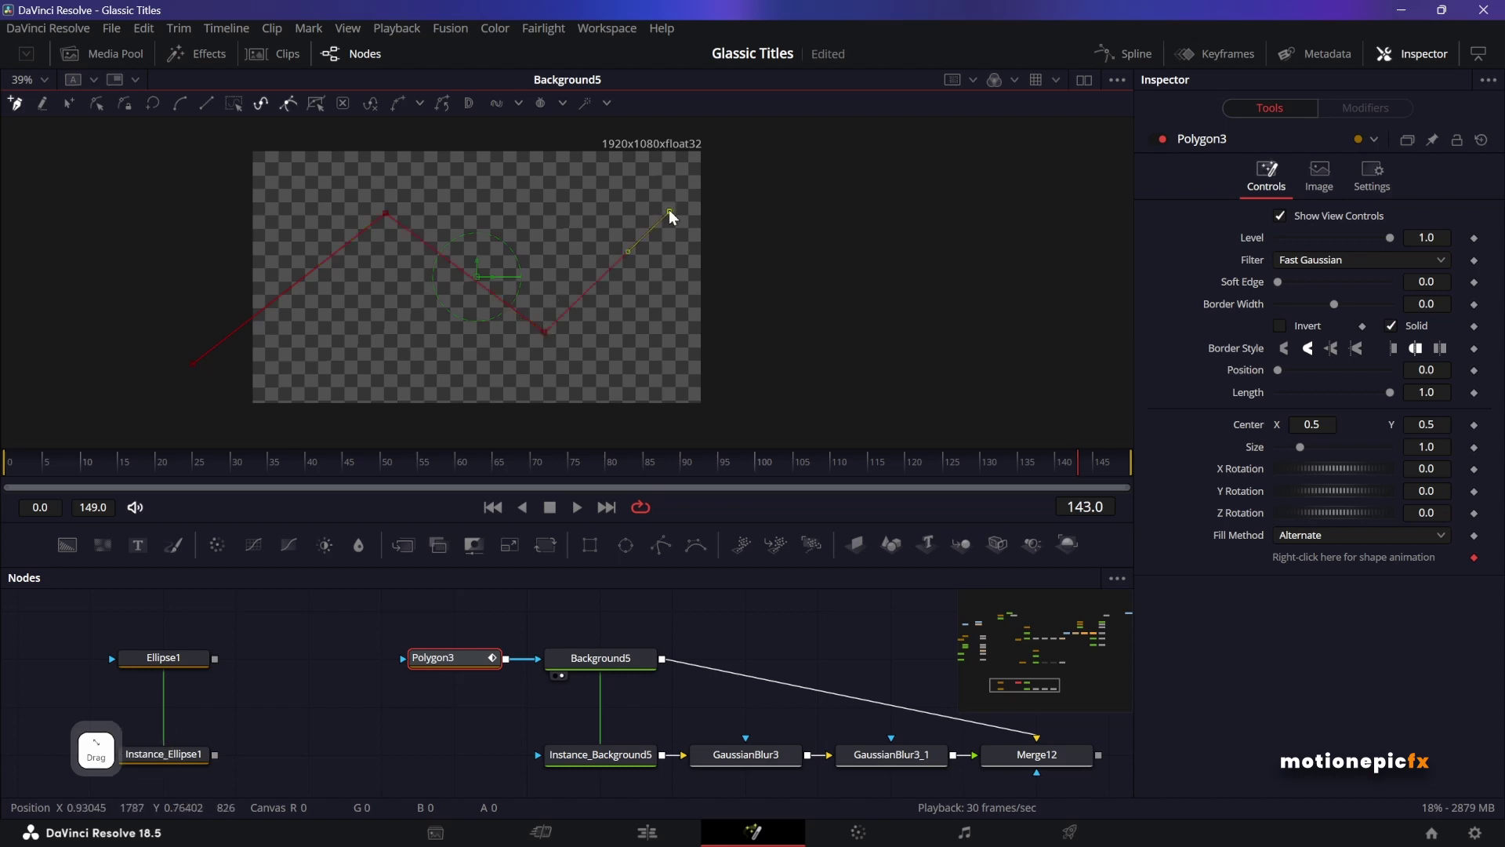
click(818, 324)
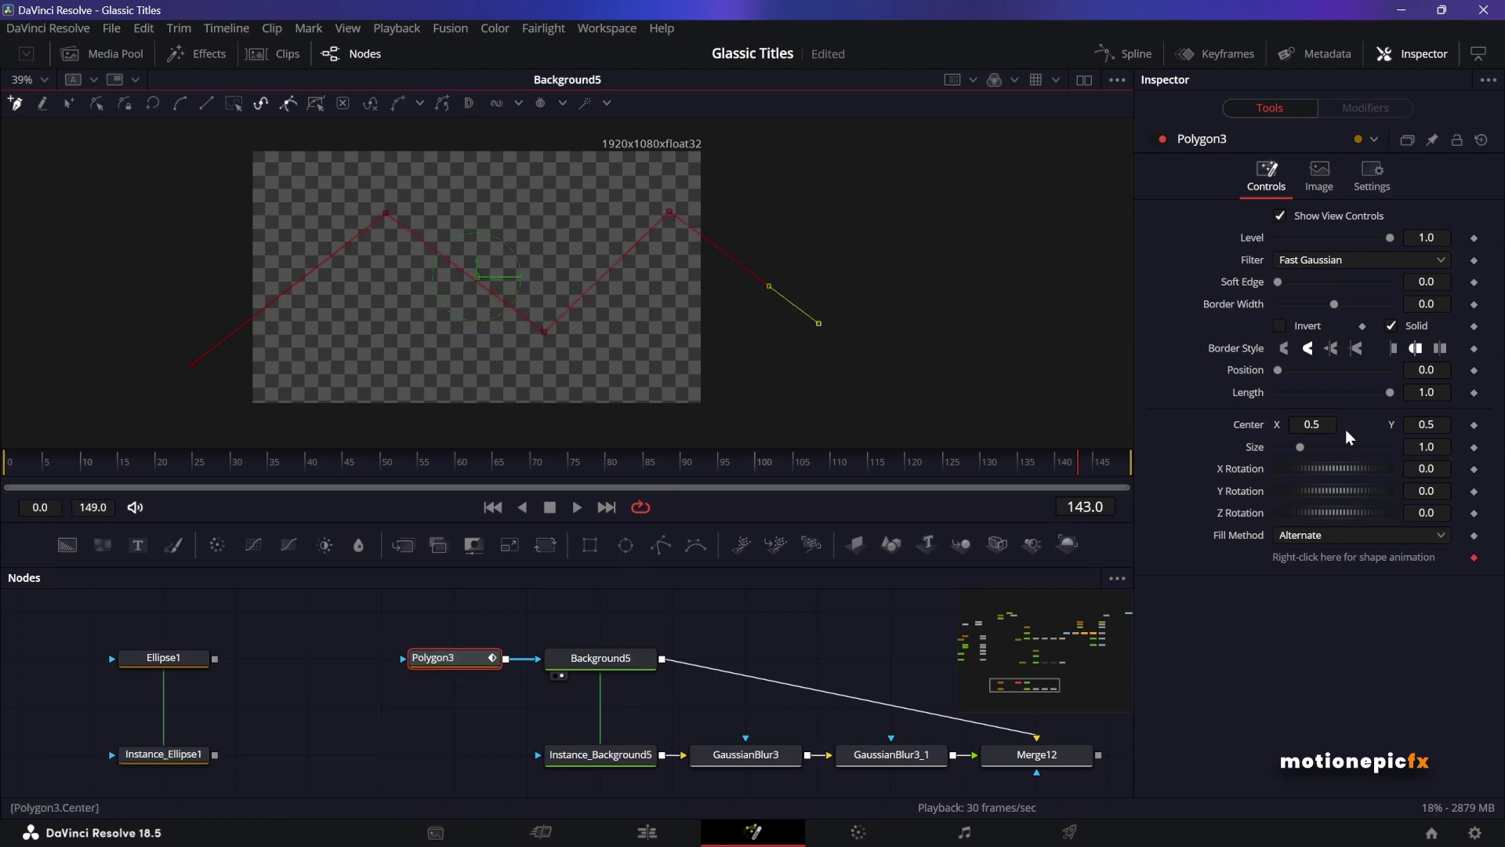
- Make the polygon an unfilled outline with border width 0.114 and smooth all its points
click(1392, 326)
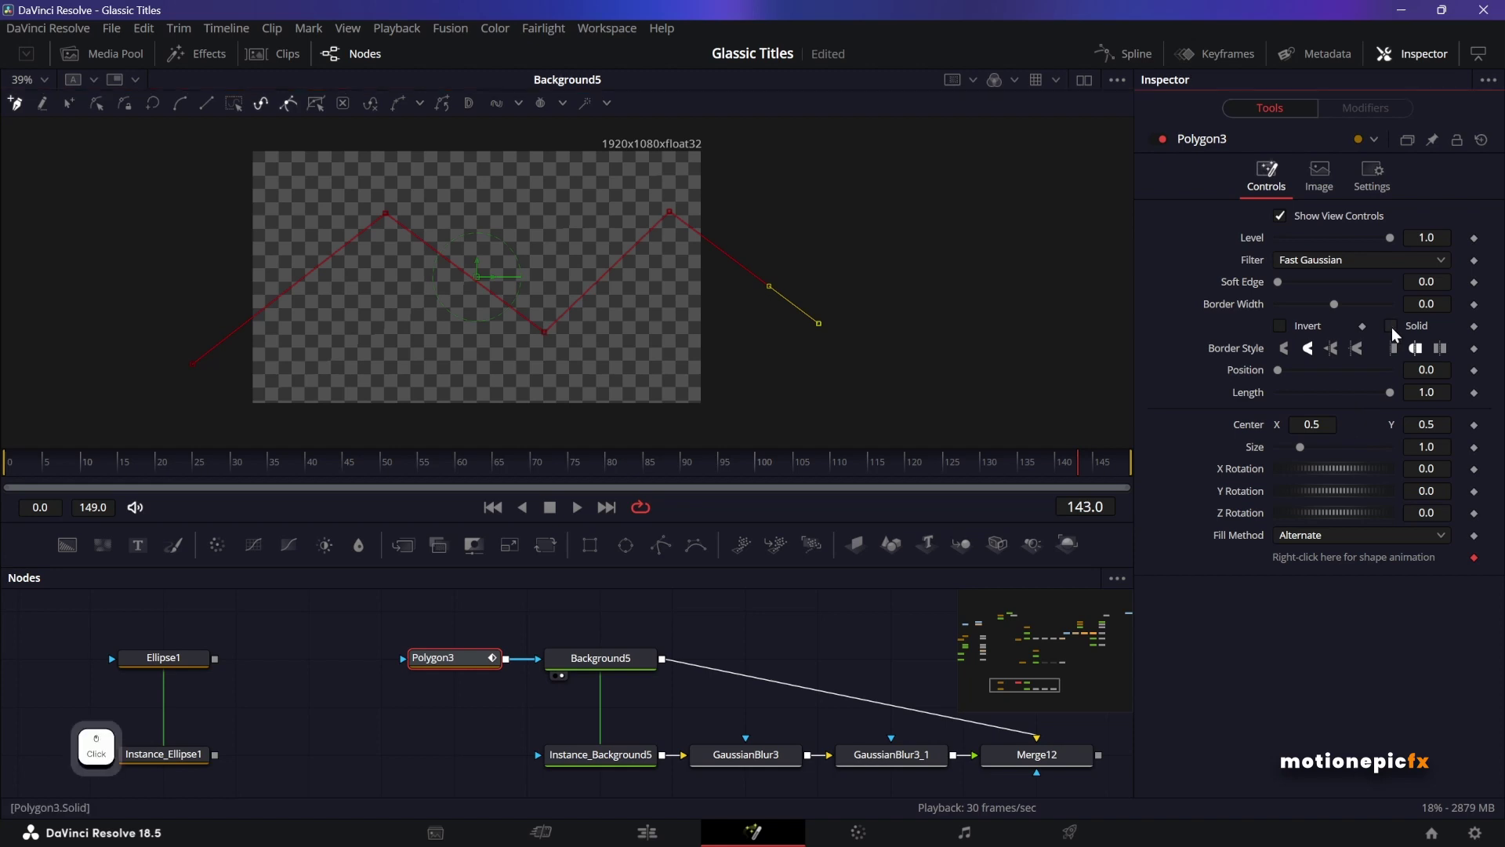
drag(1334, 304, 1366, 324)
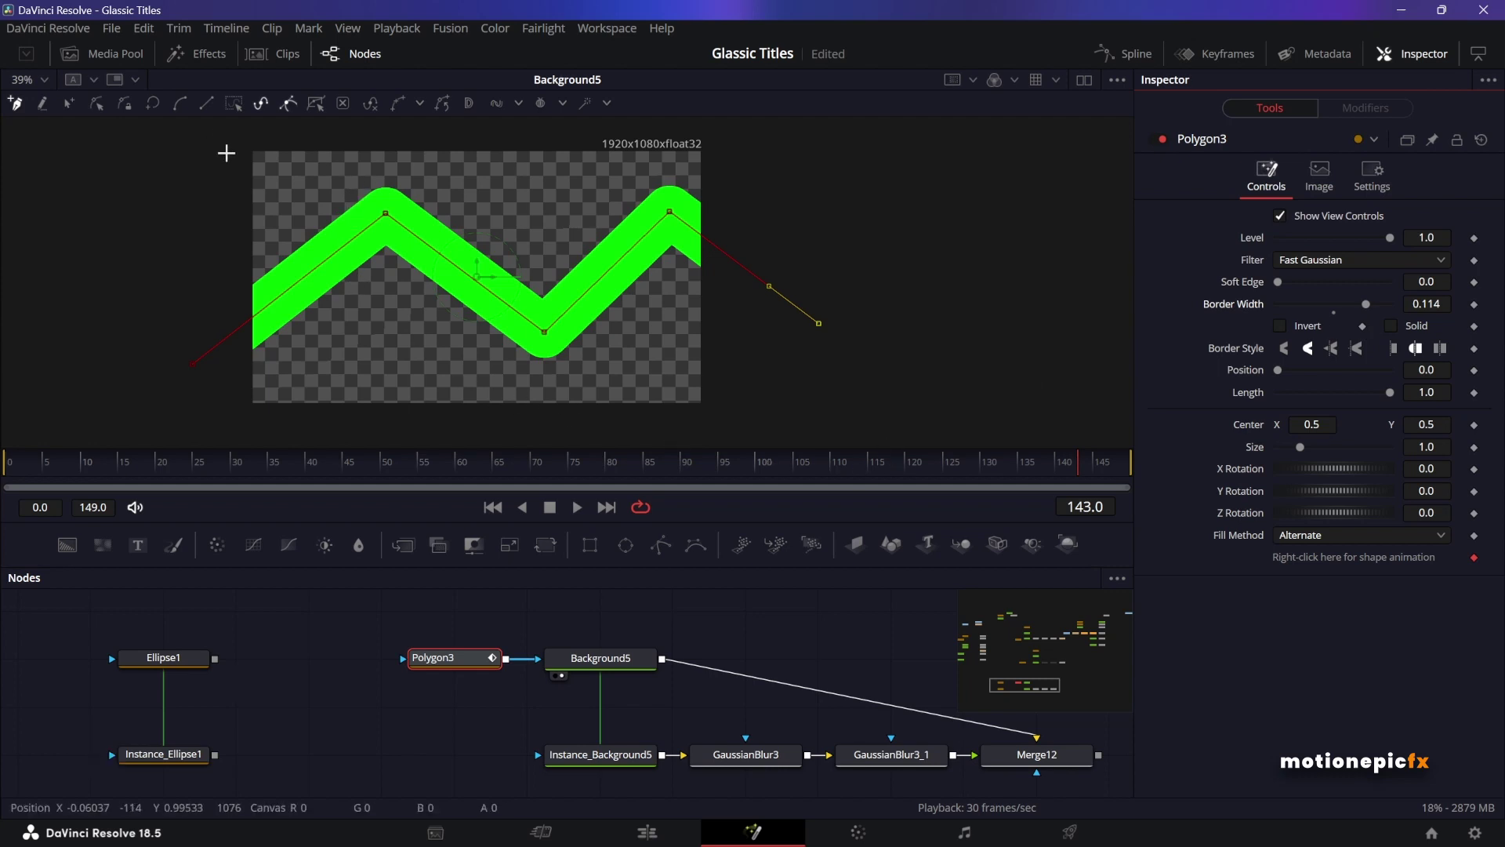
click(97, 105)
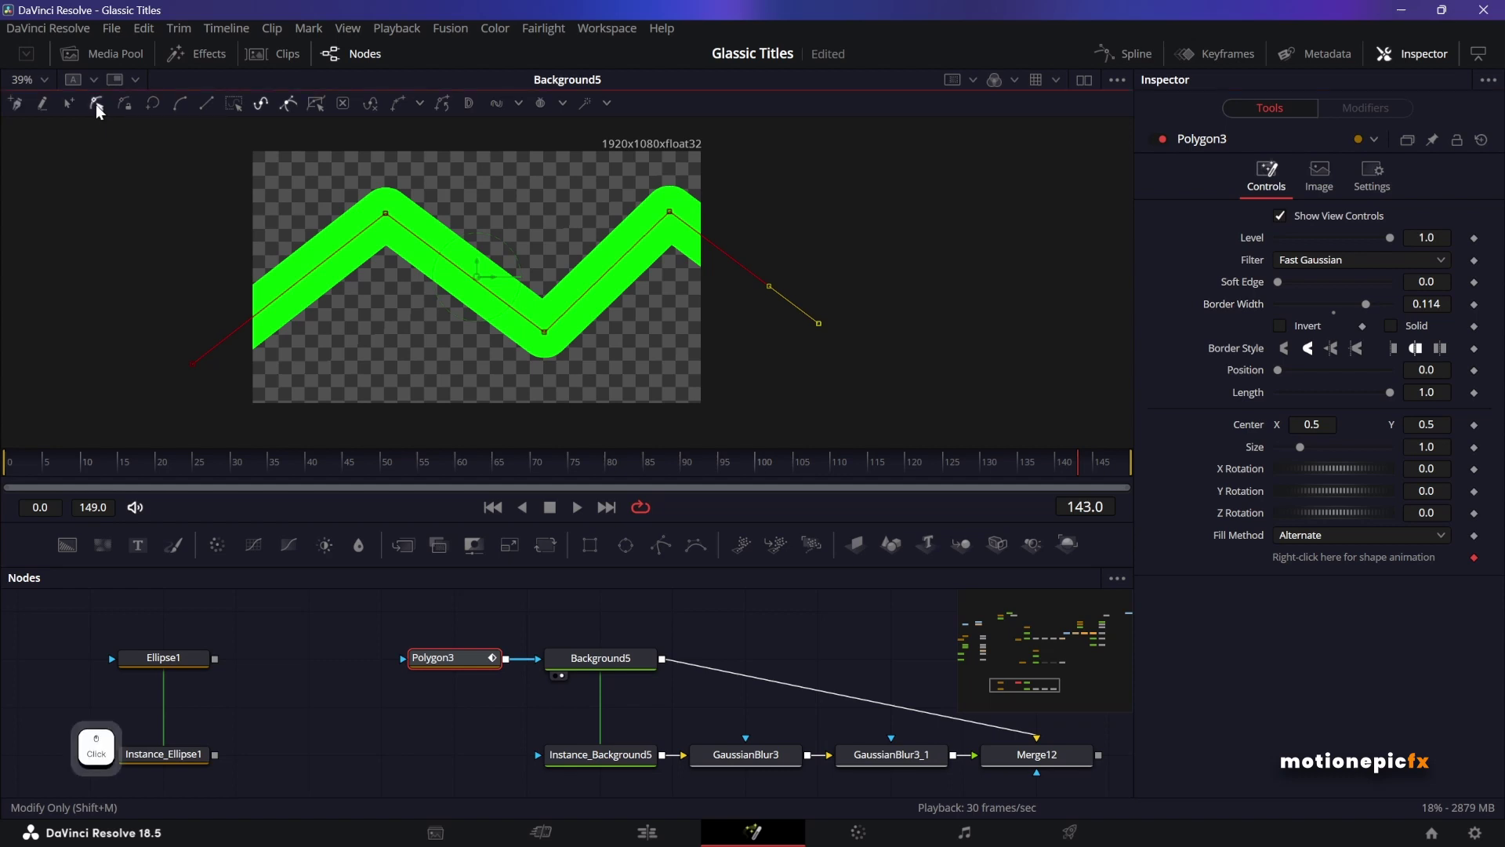
drag(346, 173, 713, 383)
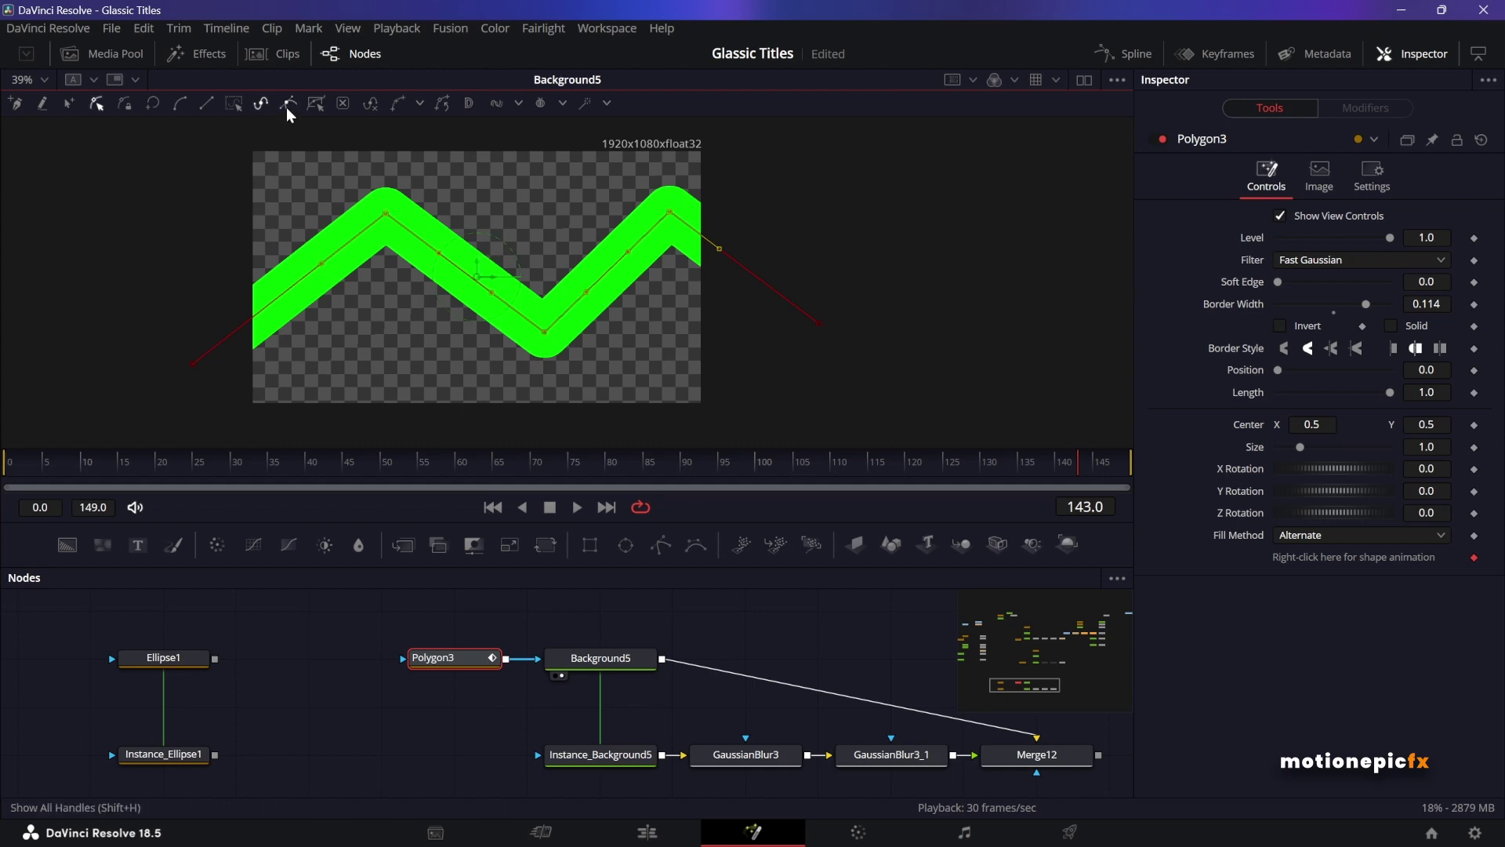
click(178, 101)
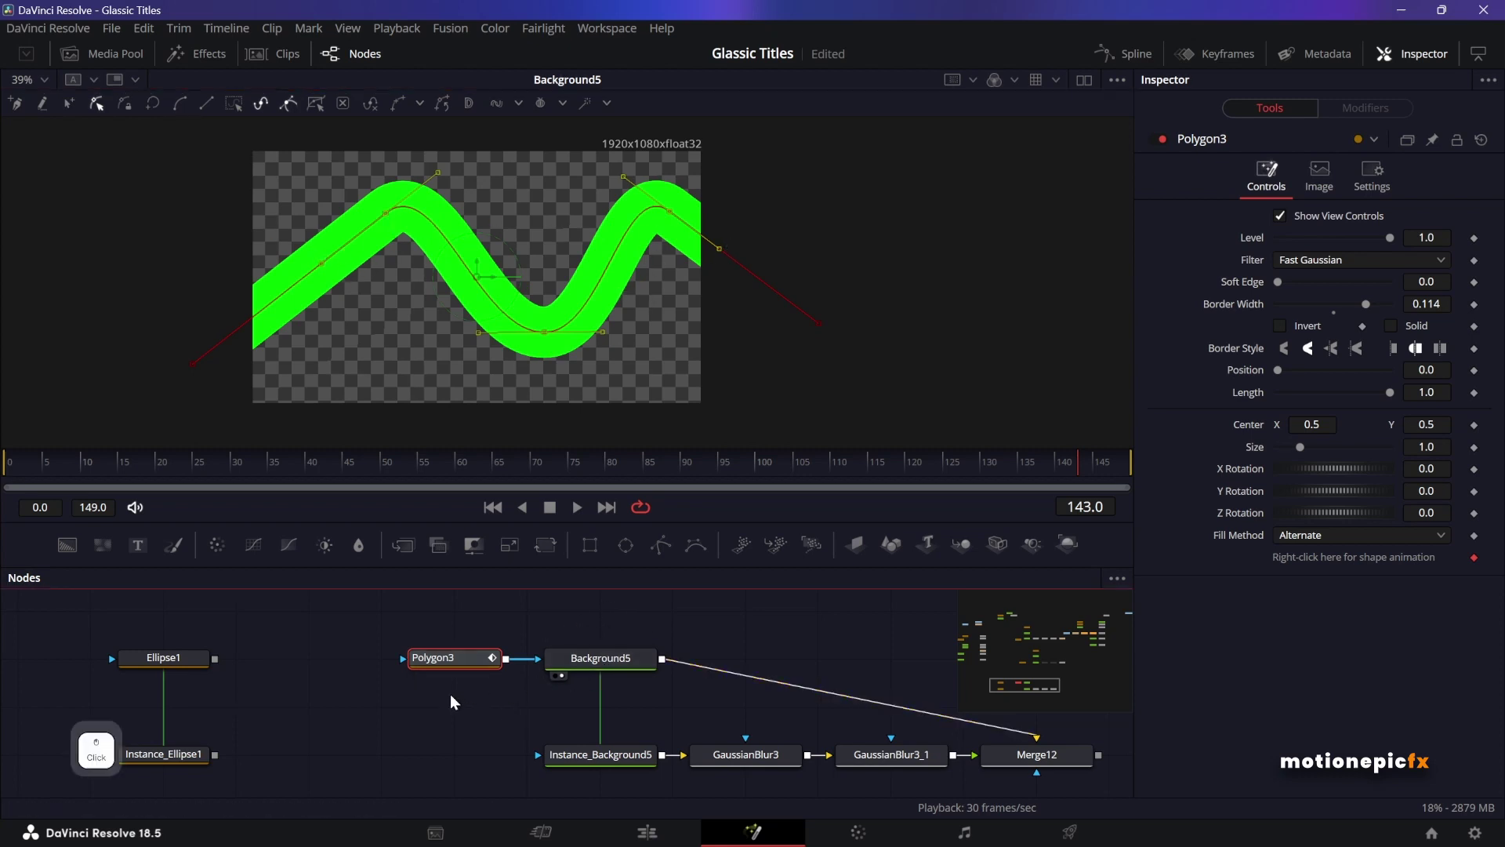
- Copy Polygon3 and paste an Instance_Polygon3 below it
key(ctrl)
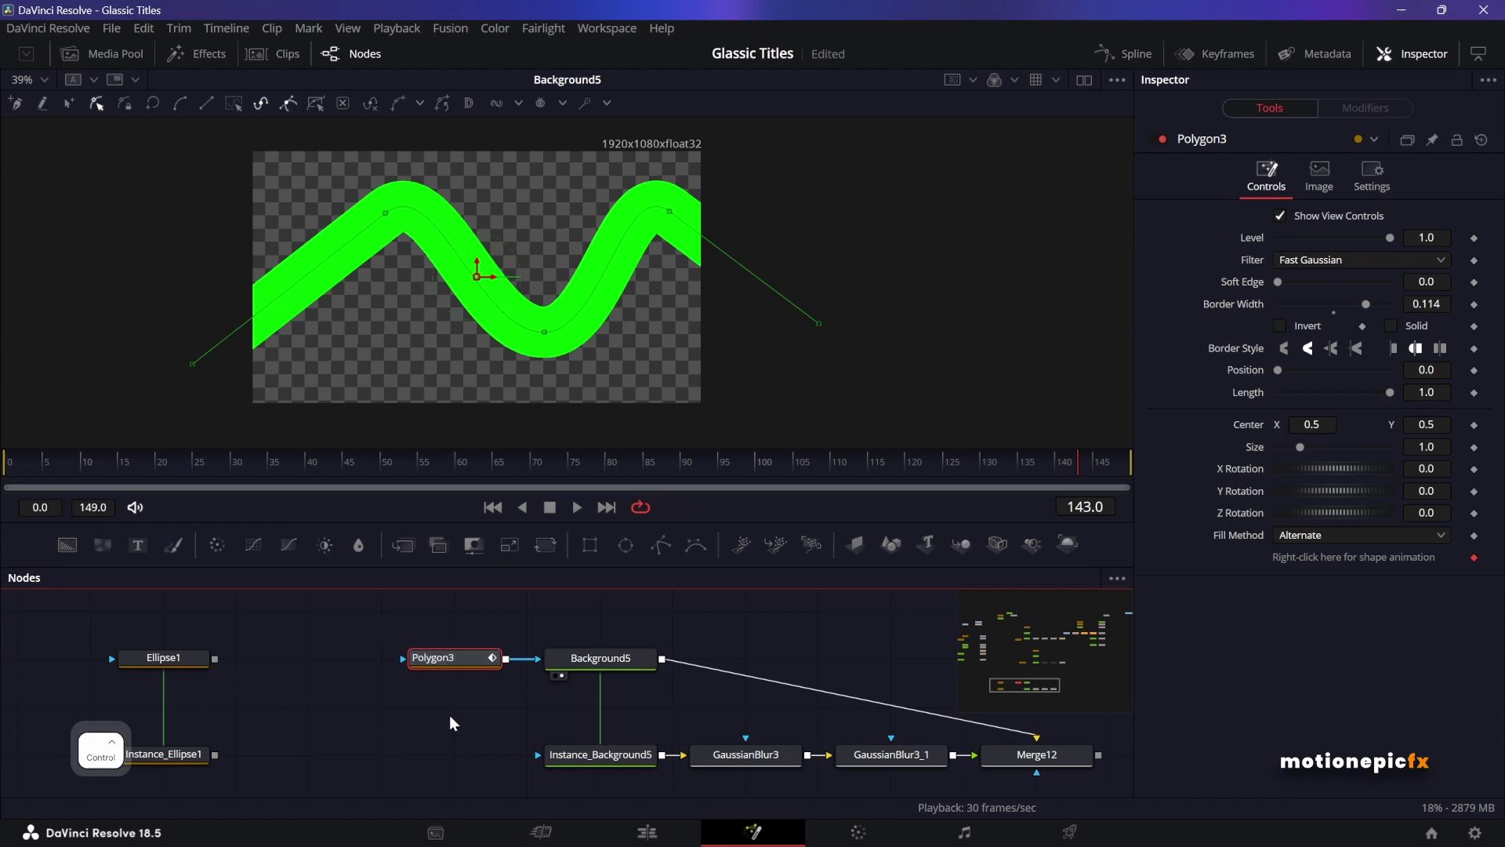
mouse_move(449, 715)
mouse_down()
mouse_move(431, 815)
mouse_move(416, 778)
mouse_move(440, 714)
mouse_move(573, 713)
mouse_up()
key(ctrl+shift)
key(ctrl+shift+v)
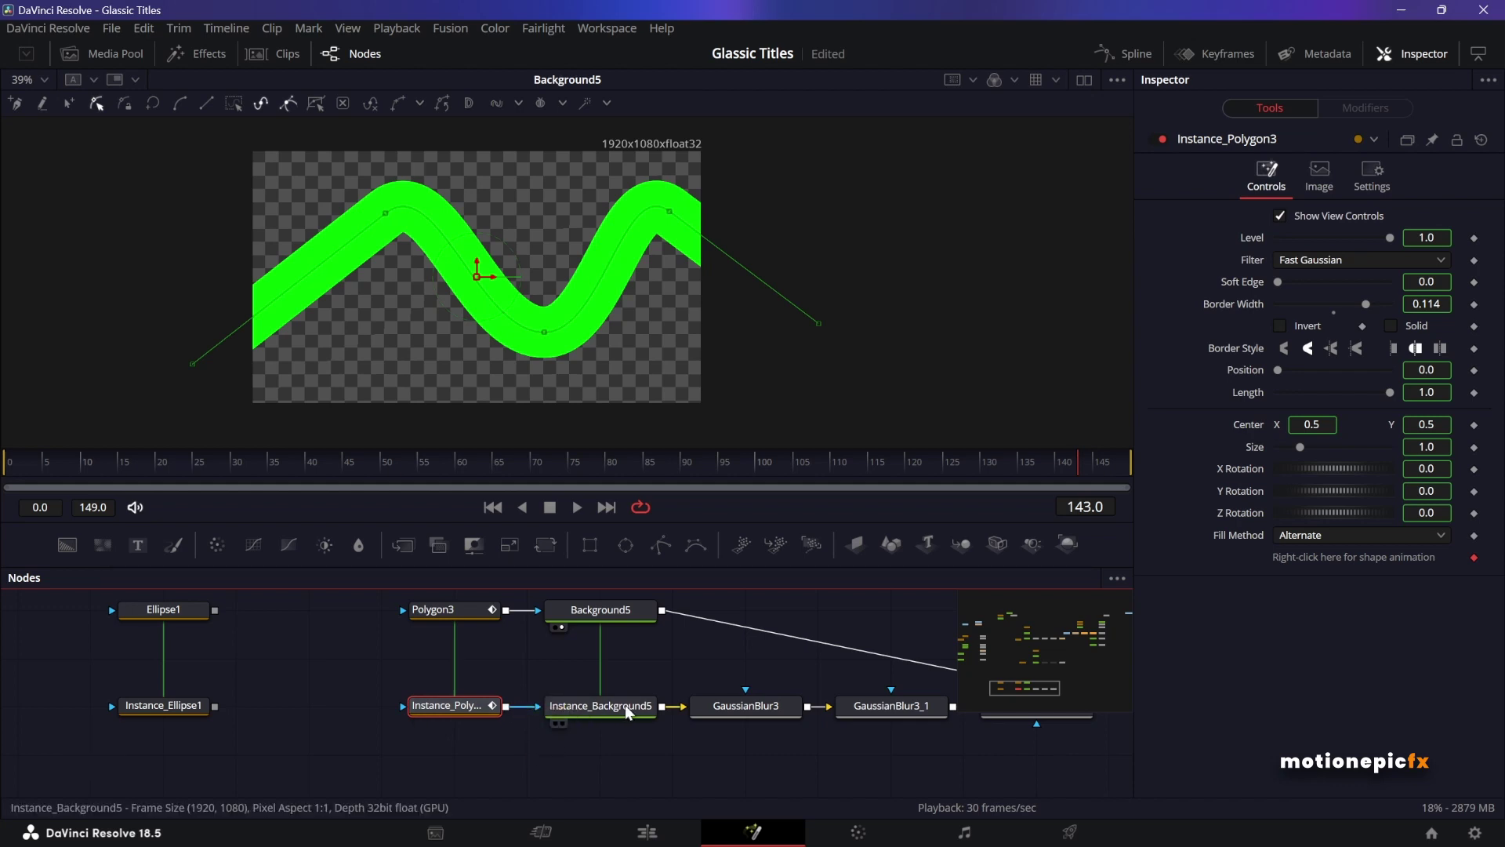
- Connect Polygon3 as the mask for GaussianBlur3 and GaussianBlur3_1, then view Merge12
drag(539, 642, 385, 664)
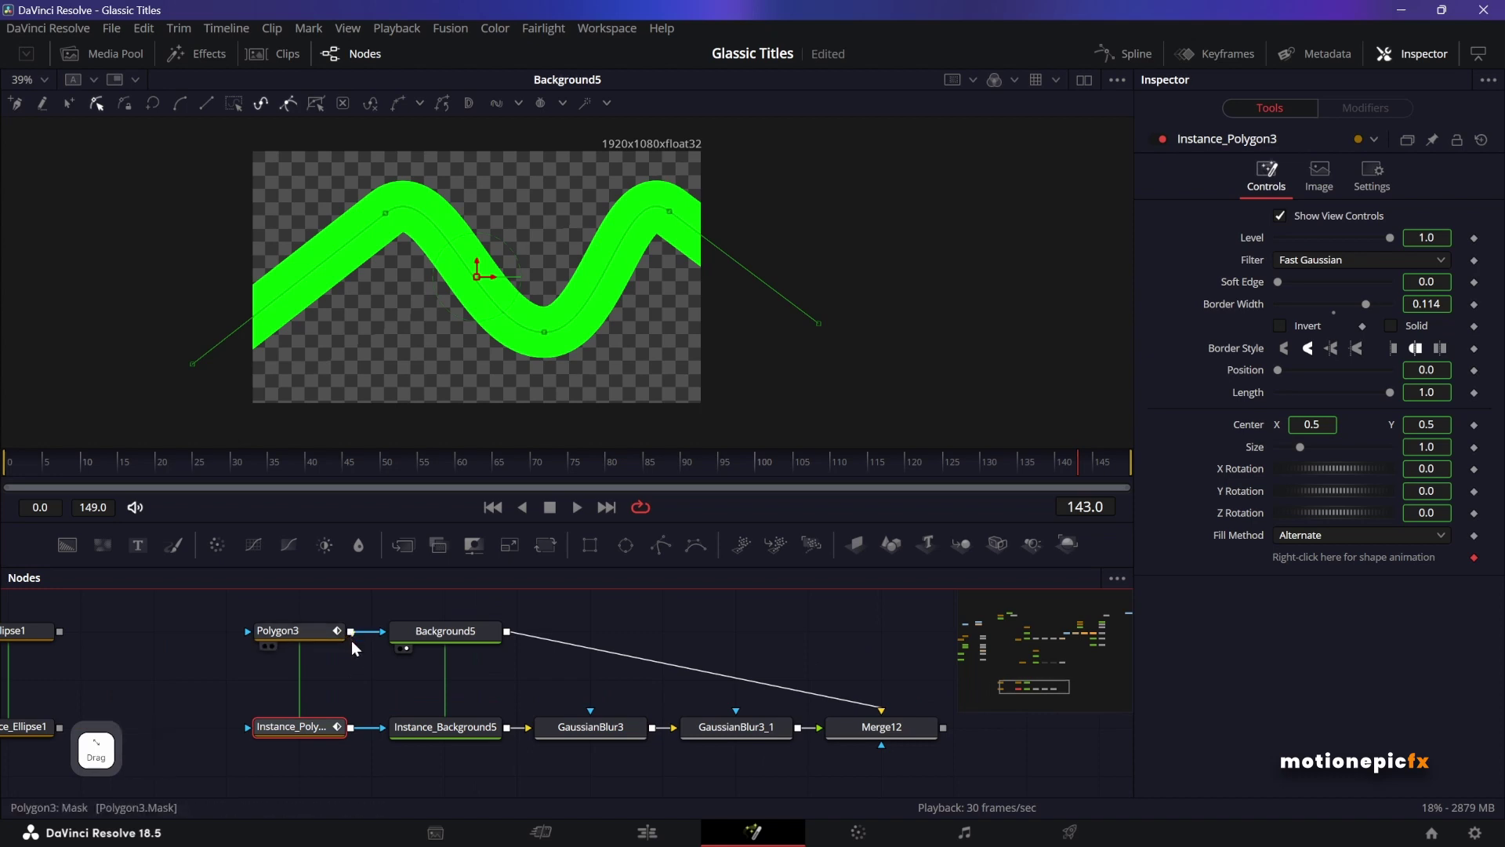
drag(351, 634, 590, 718)
drag(352, 632, 738, 710)
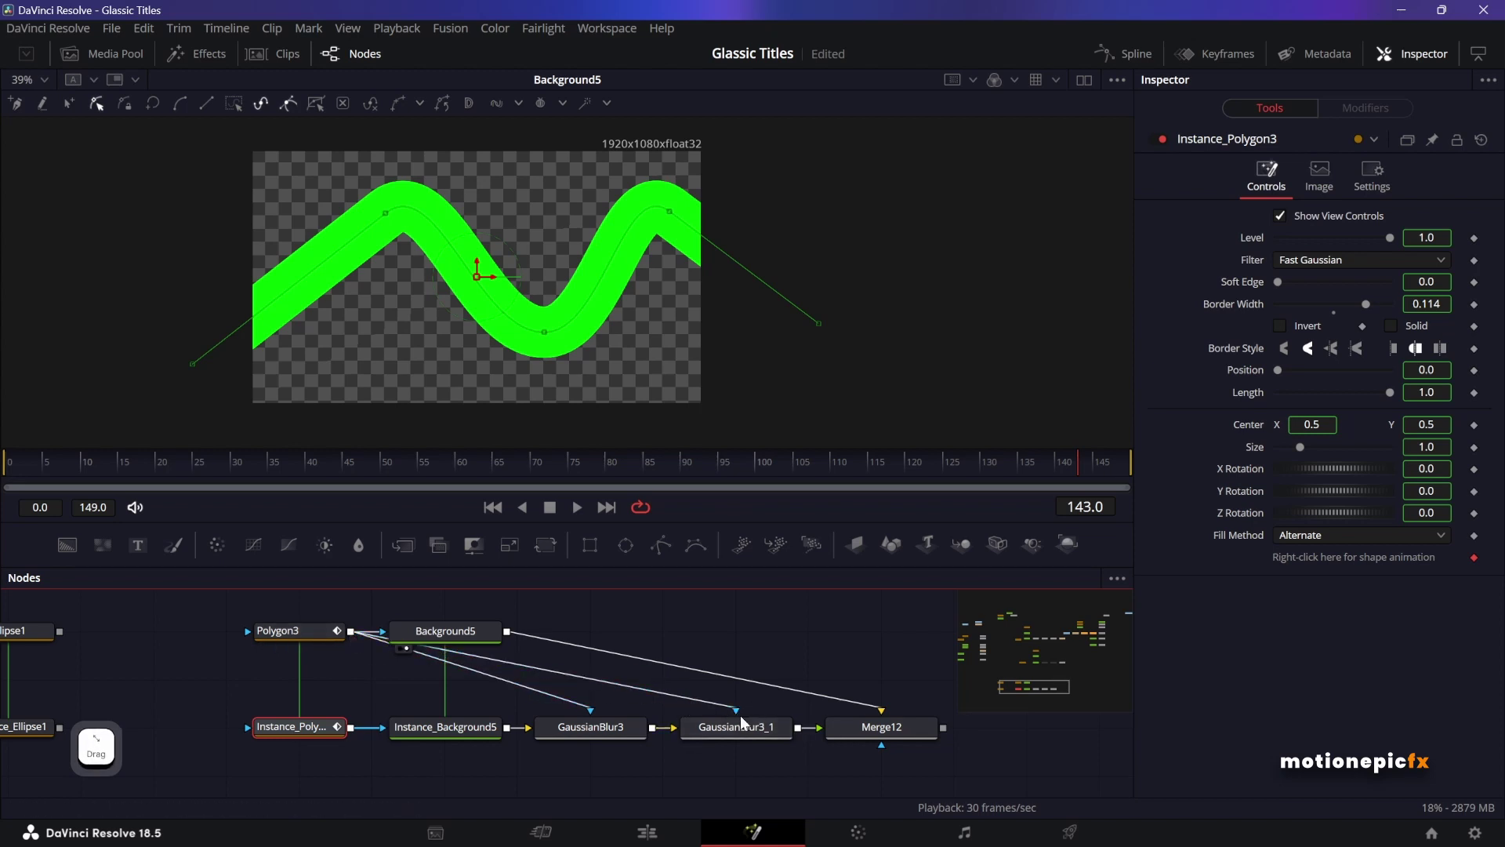
click(866, 733)
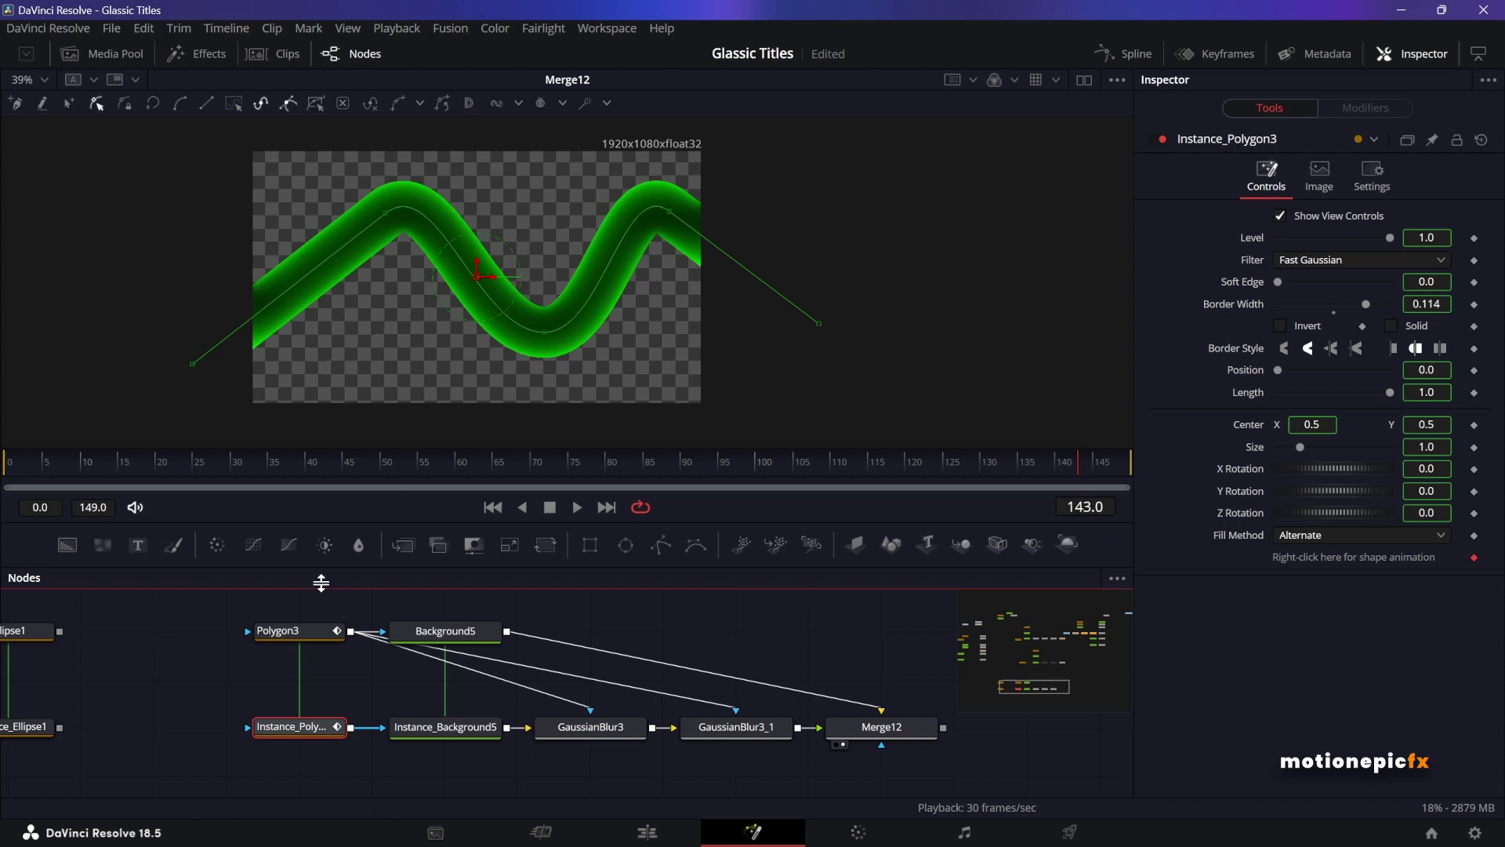
click(286, 631)
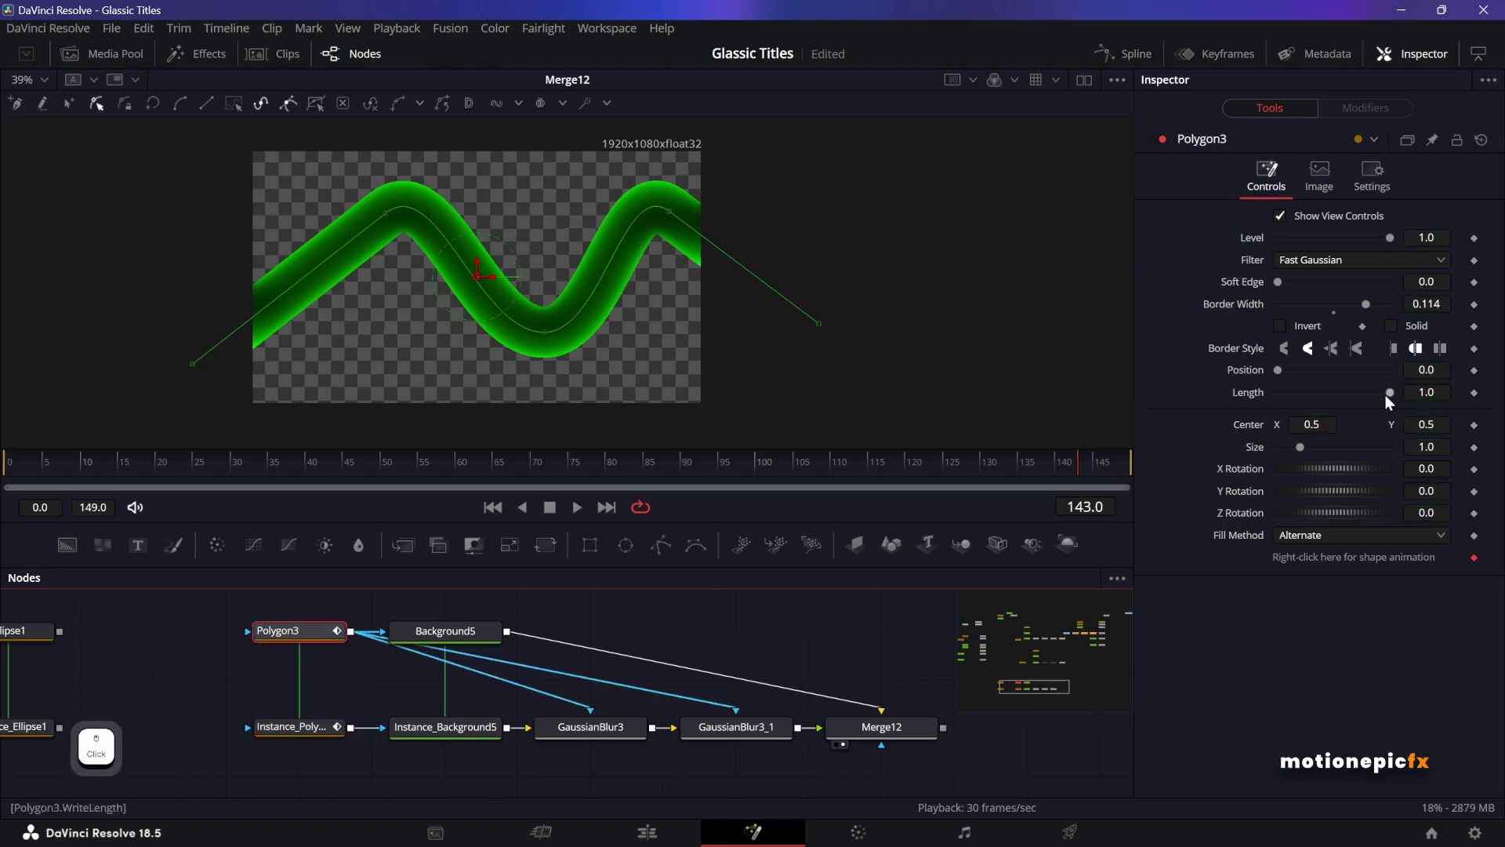
mouse_move(1384, 395)
mouse_down()
mouse_move(1272, 399)
mouse_move(1397, 429)
mouse_up()
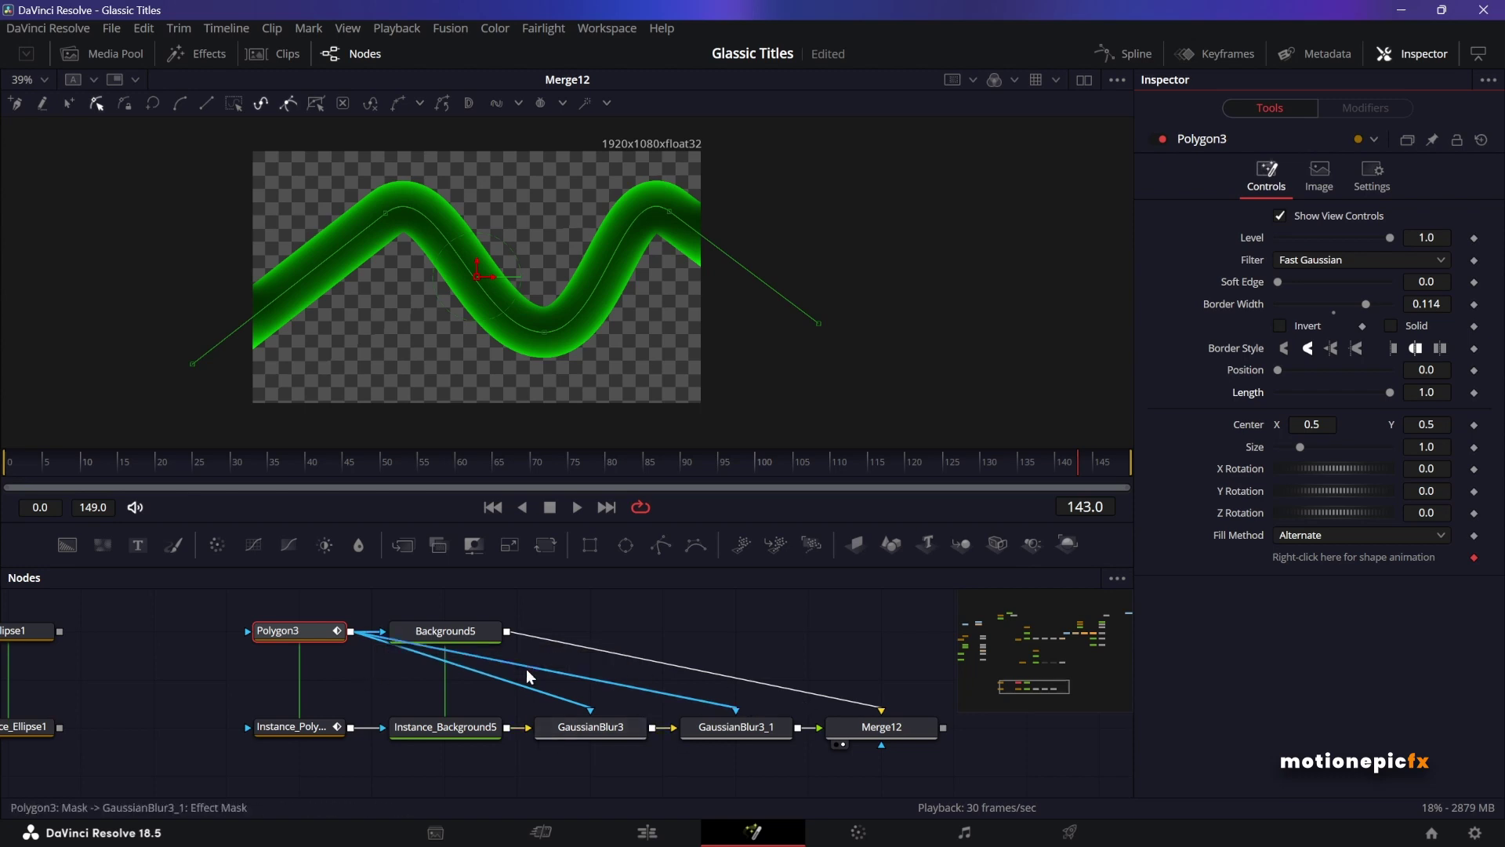
- Make Background5 a Horizontal gradient ending in orange, and set GaussianBlur3_1 strength to 0.598
click(450, 635)
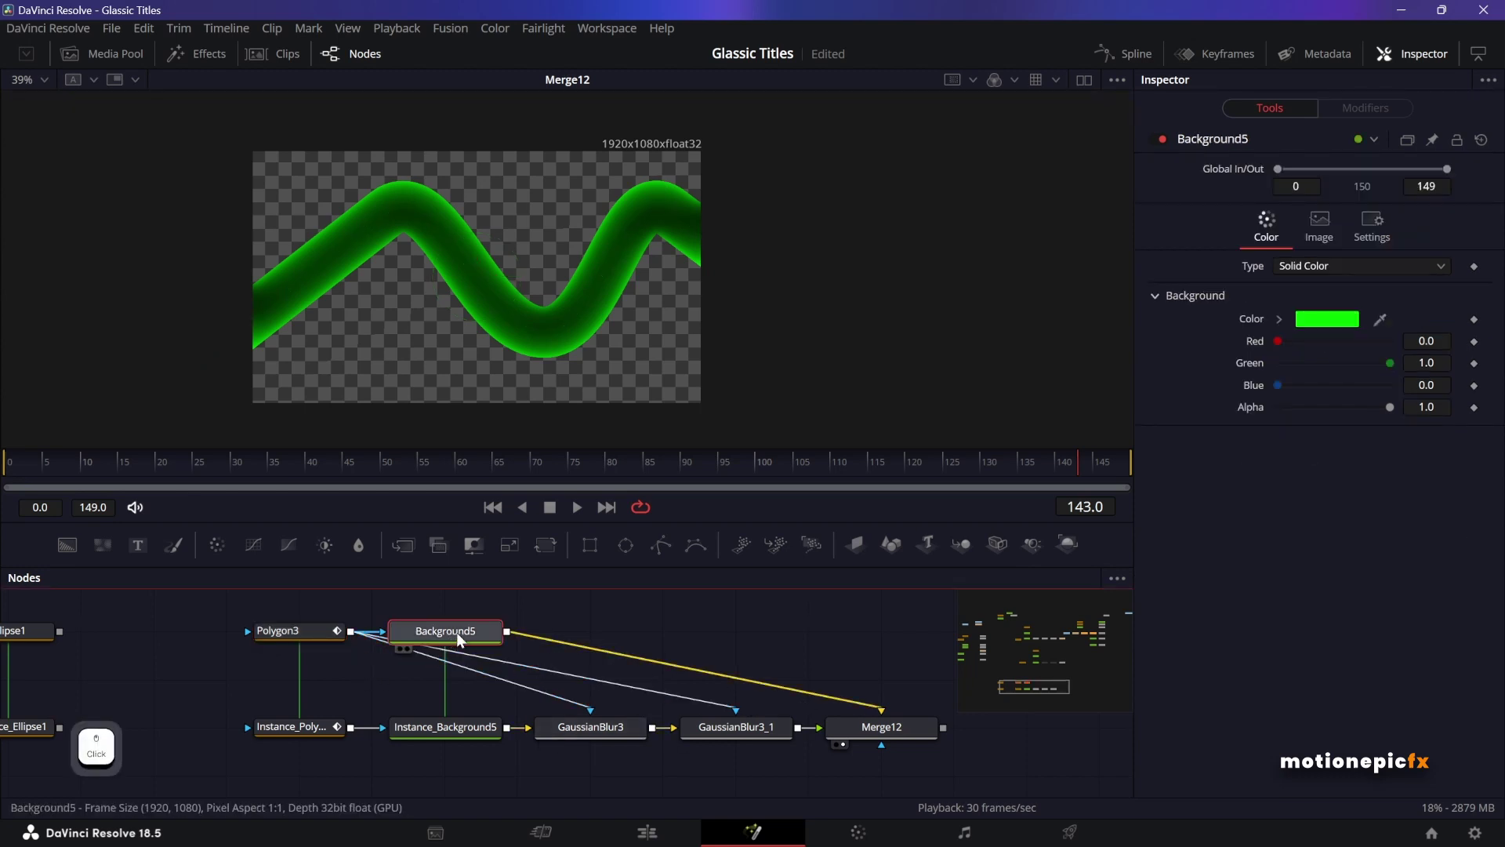
click(1301, 270)
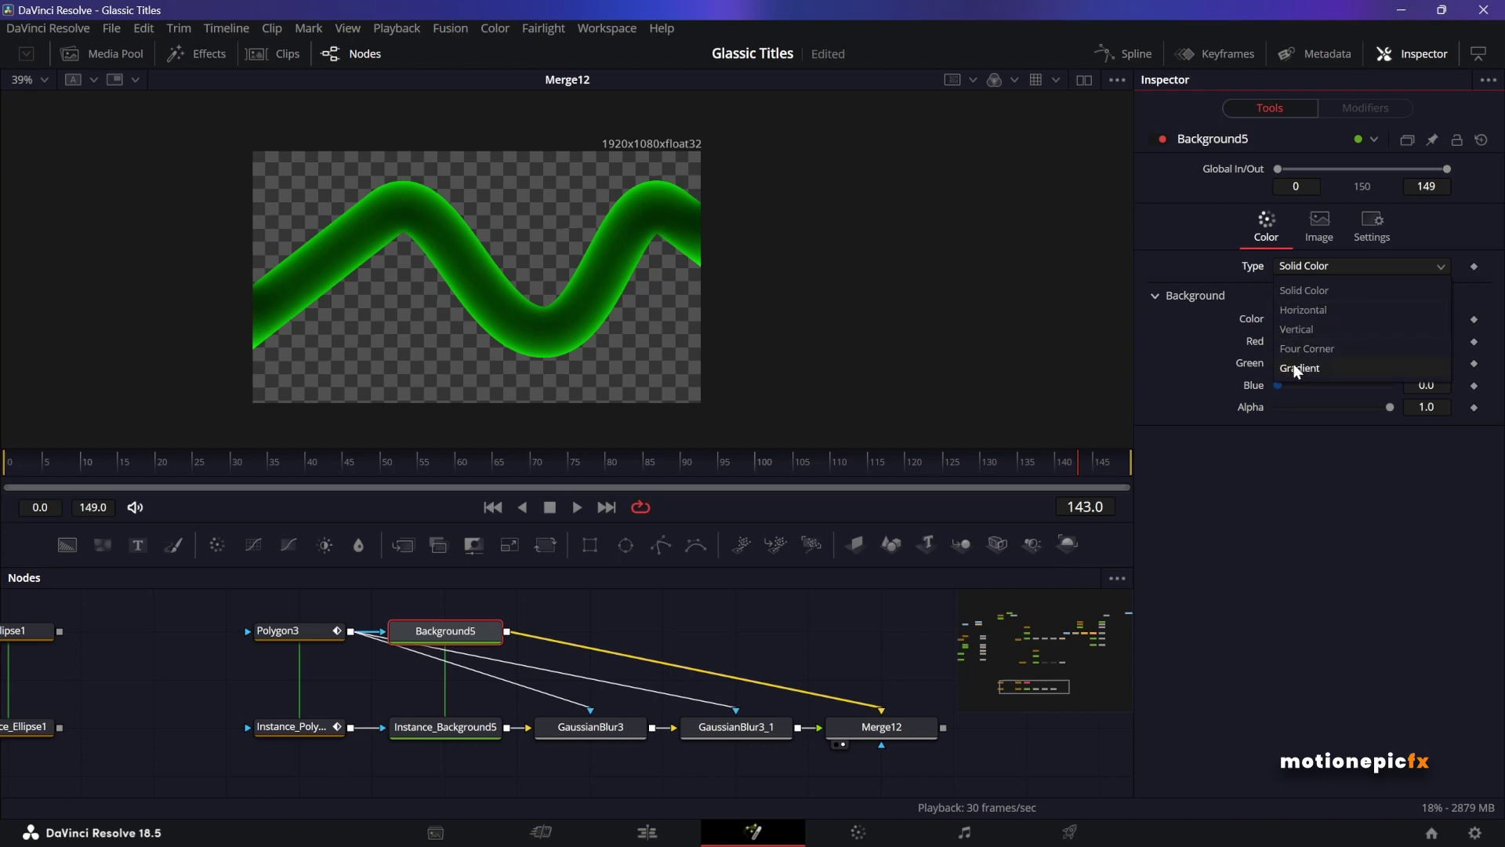
click(1316, 311)
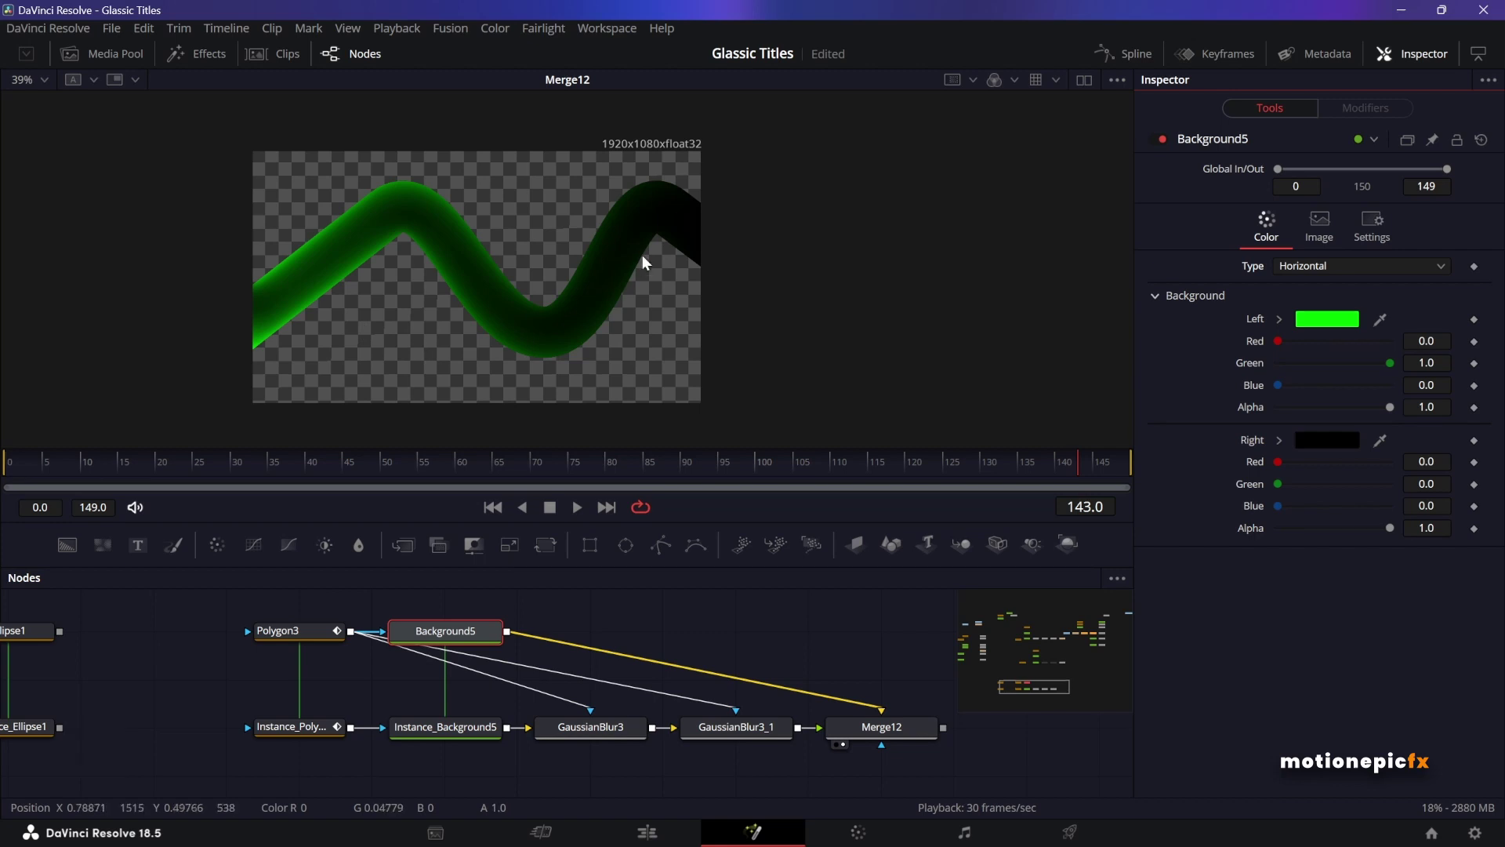
drag(1277, 462, 1311, 482)
click(744, 725)
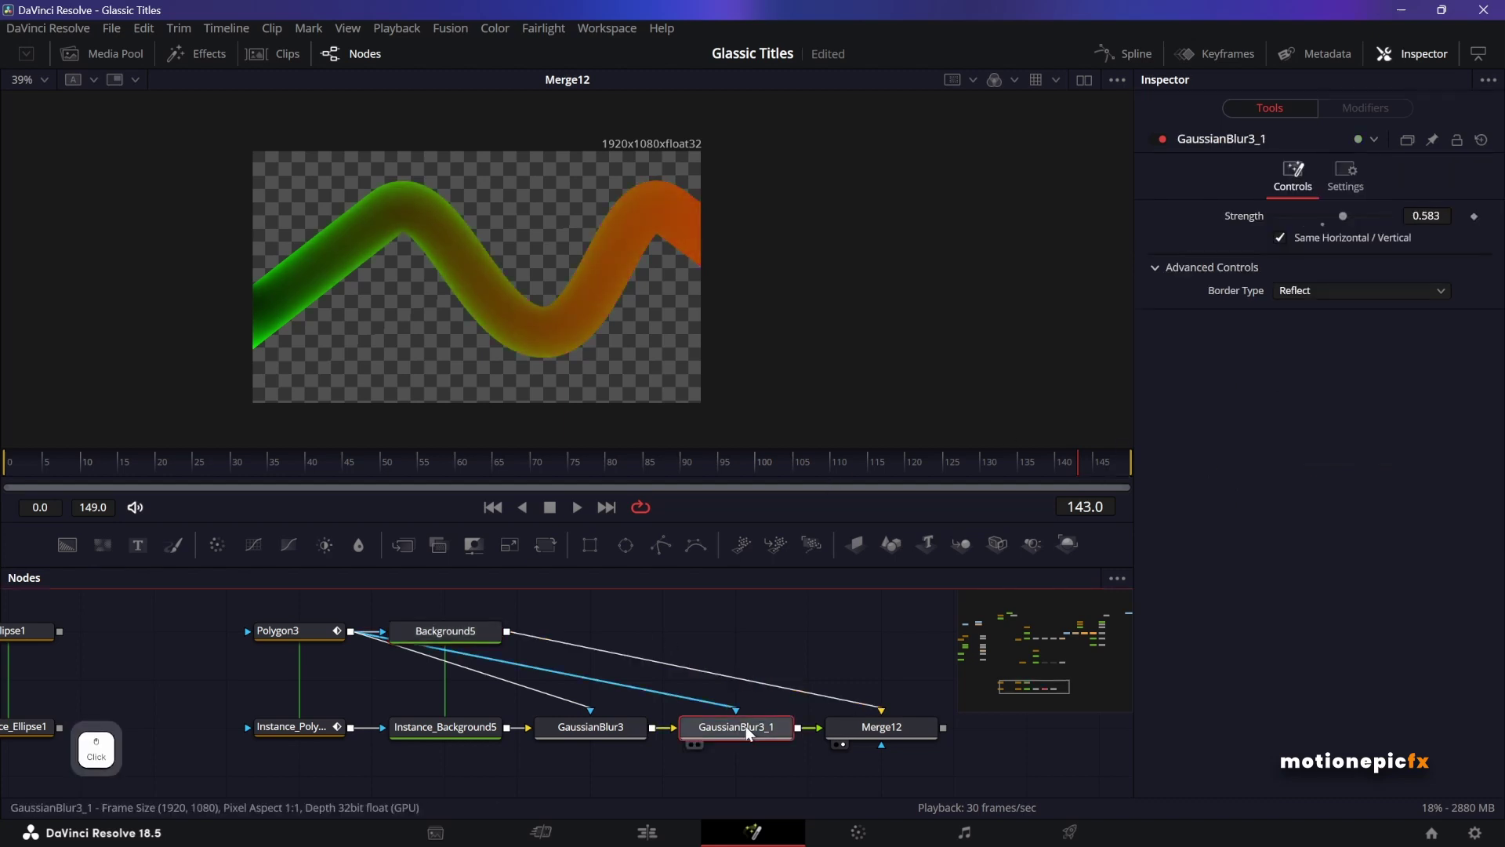
mouse_move(1339, 216)
mouse_down()
mouse_move(1370, 241)
mouse_move(1343, 239)
mouse_up()
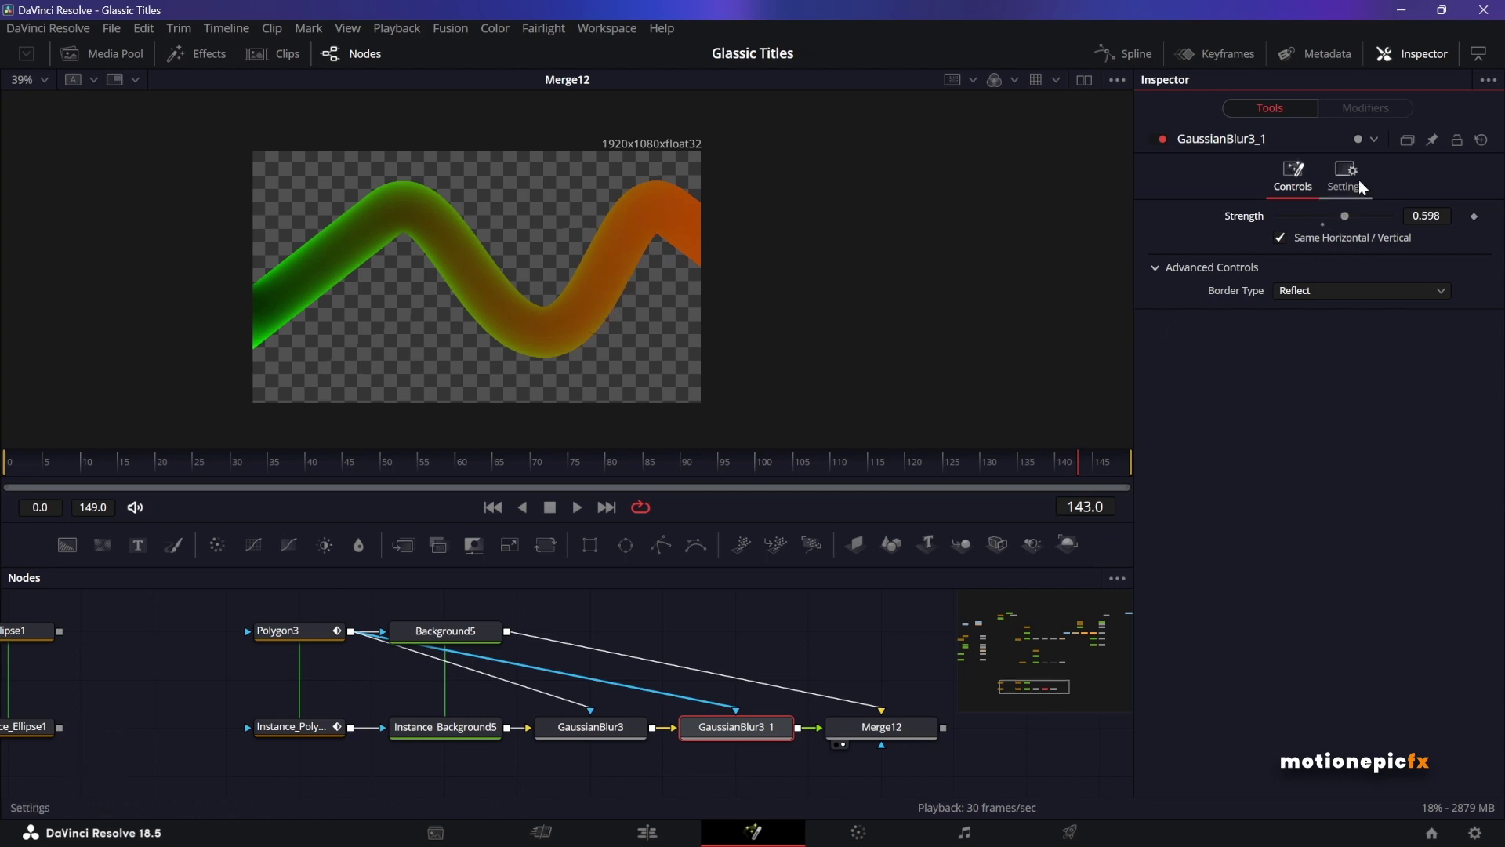
- Switch Background5 to Four Corner, with Bottom Left blue 0.882 and Bottom Right pale green
click(443, 631)
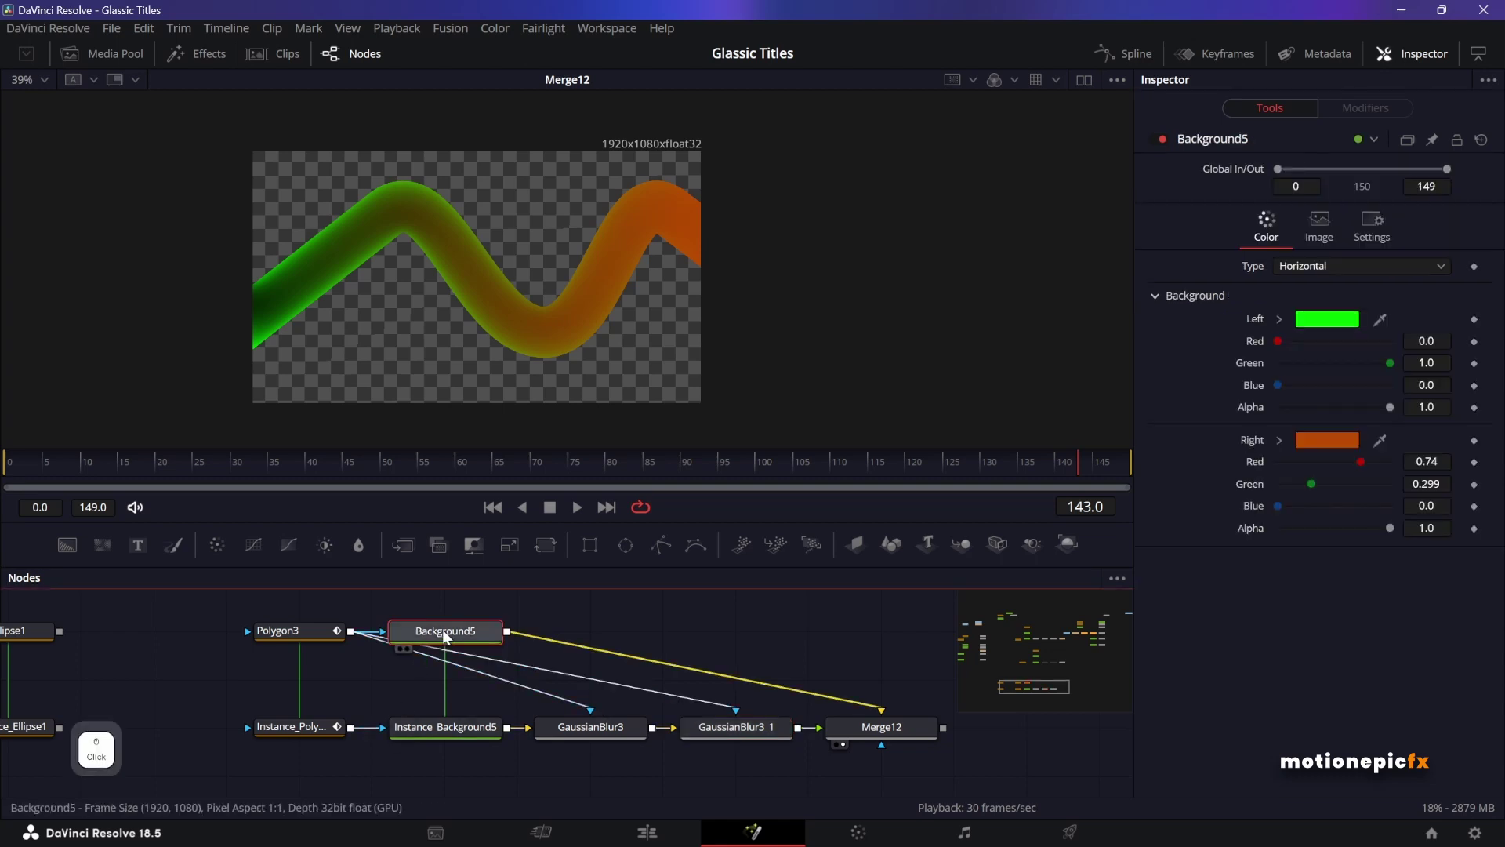
click(1317, 268)
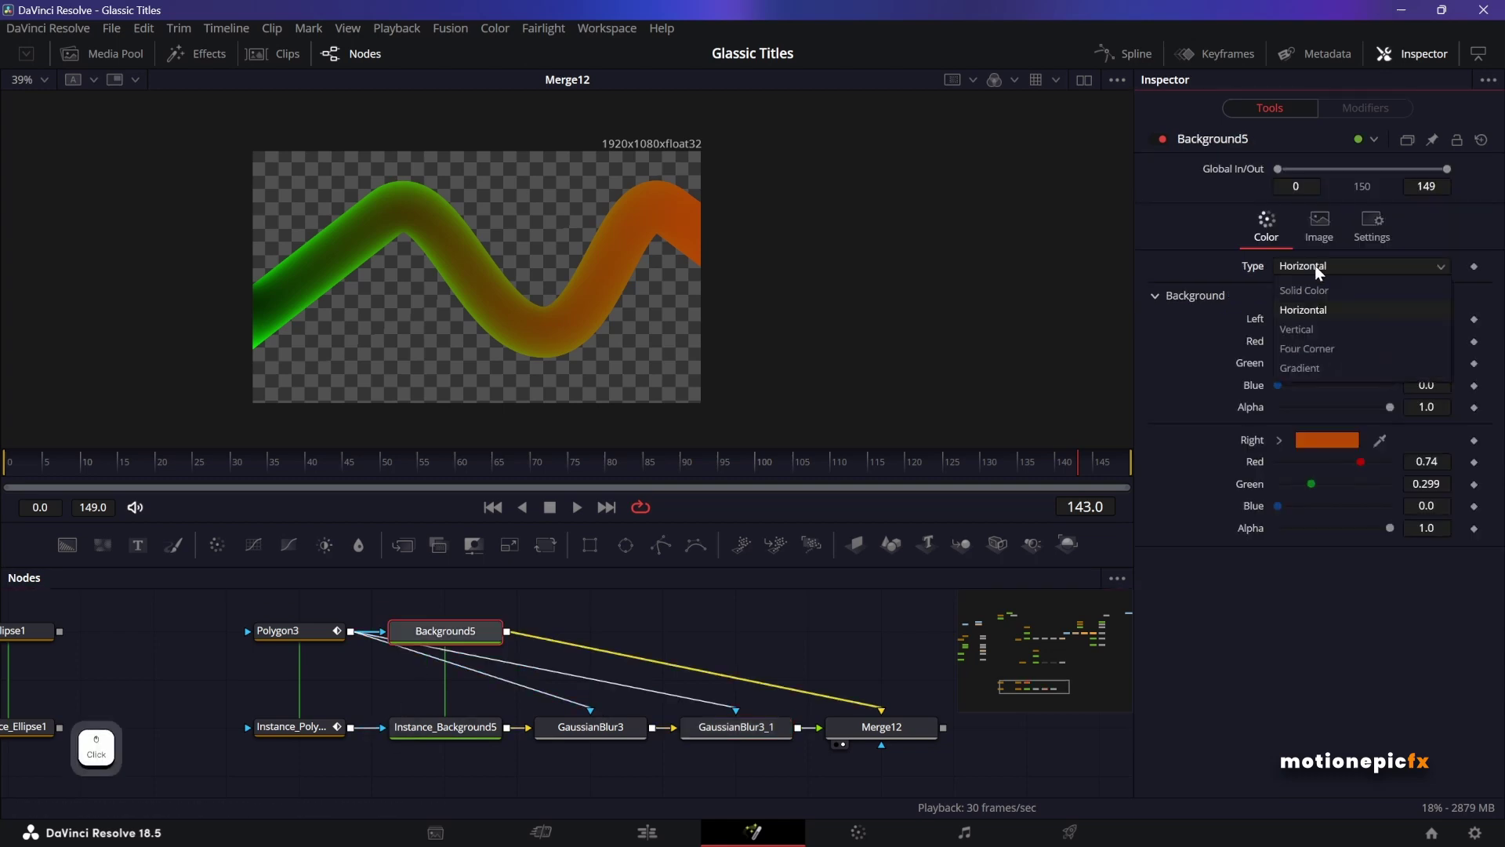
click(1304, 349)
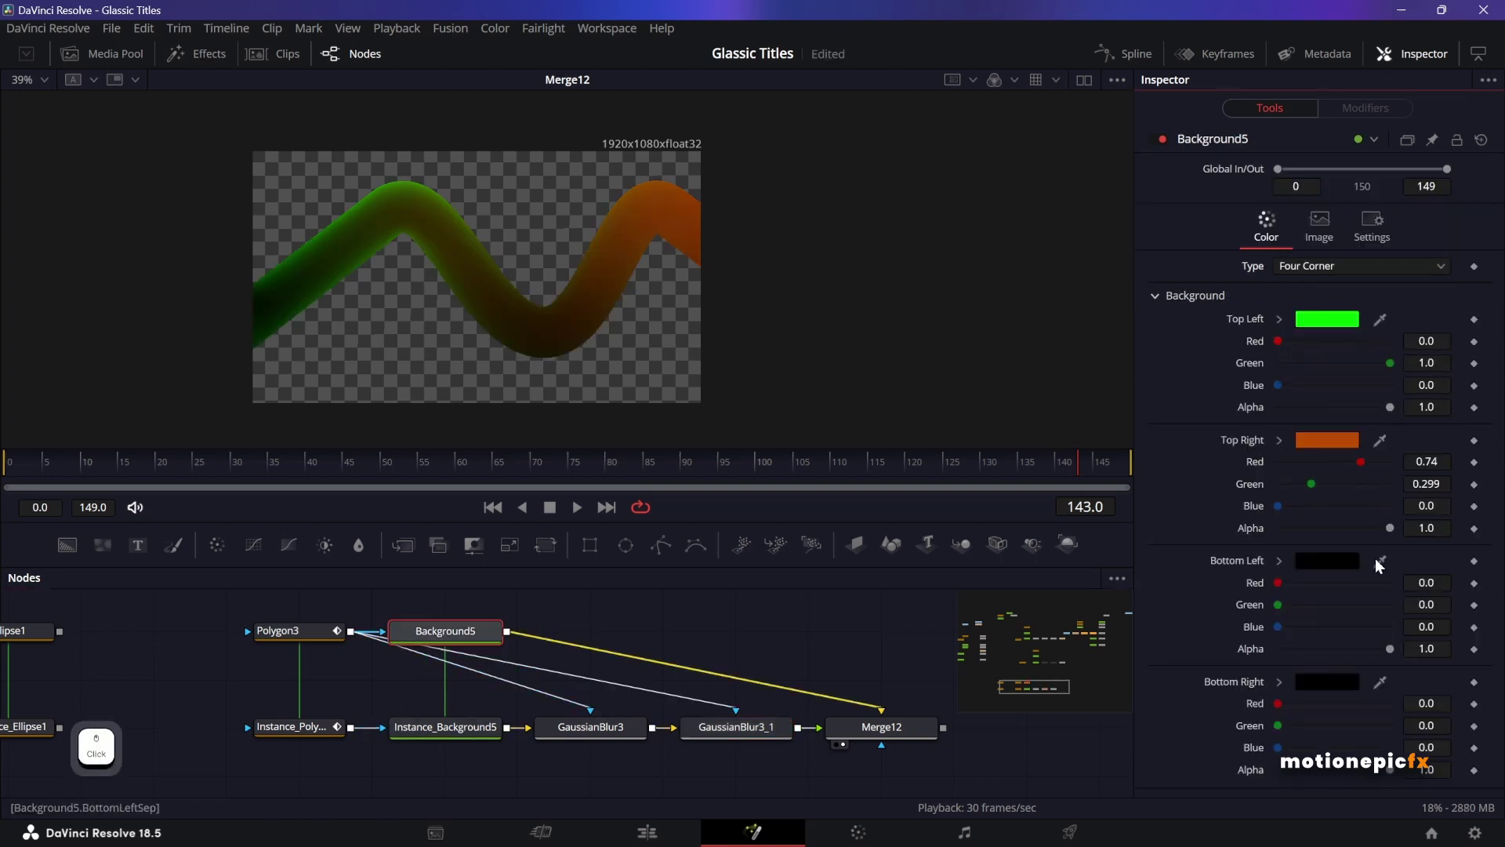
drag(1274, 627, 1372, 628)
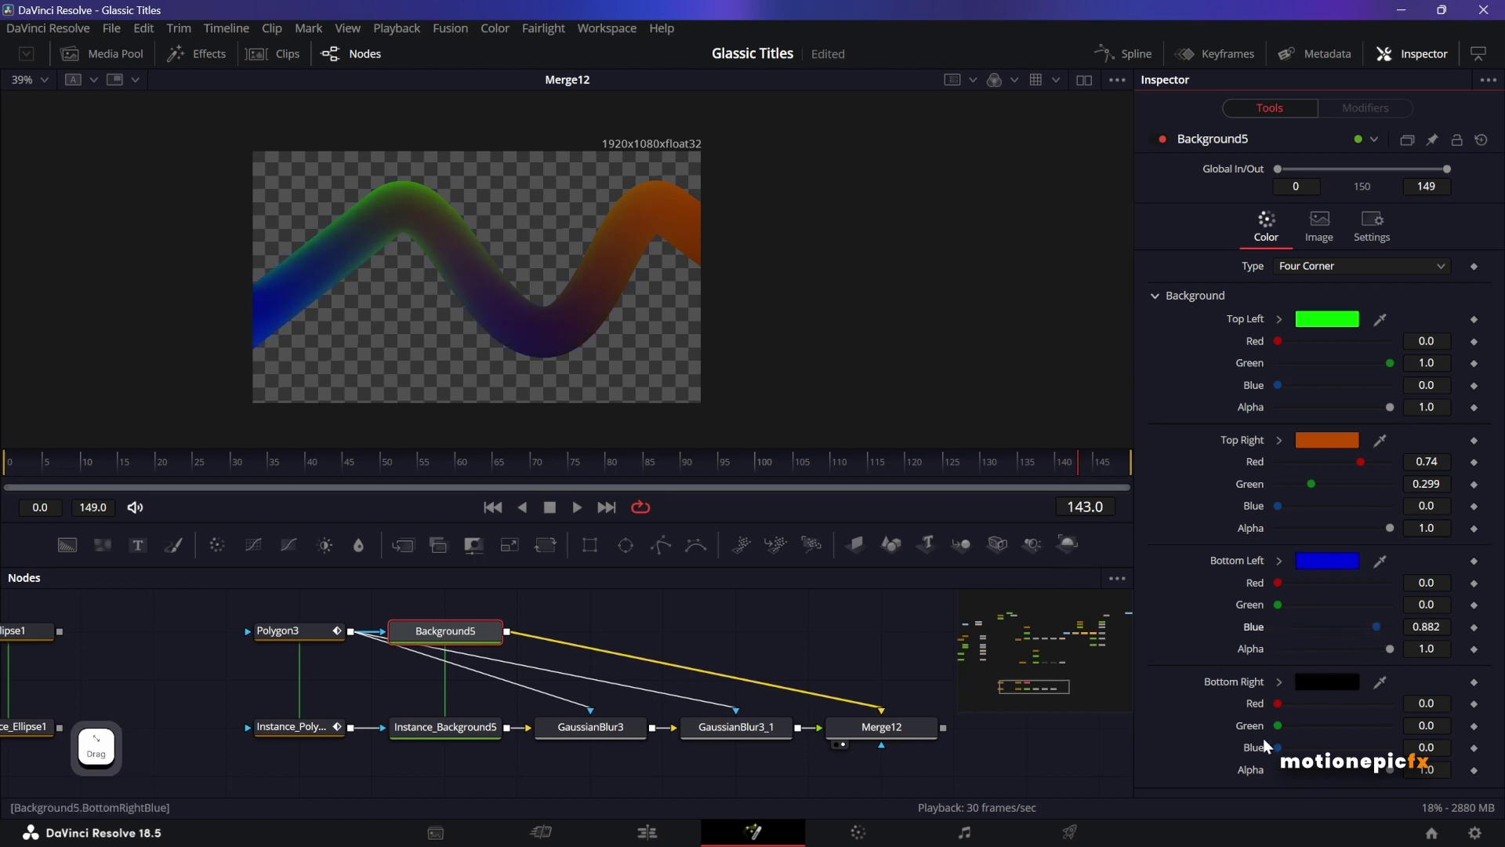
drag(1277, 725, 1386, 718)
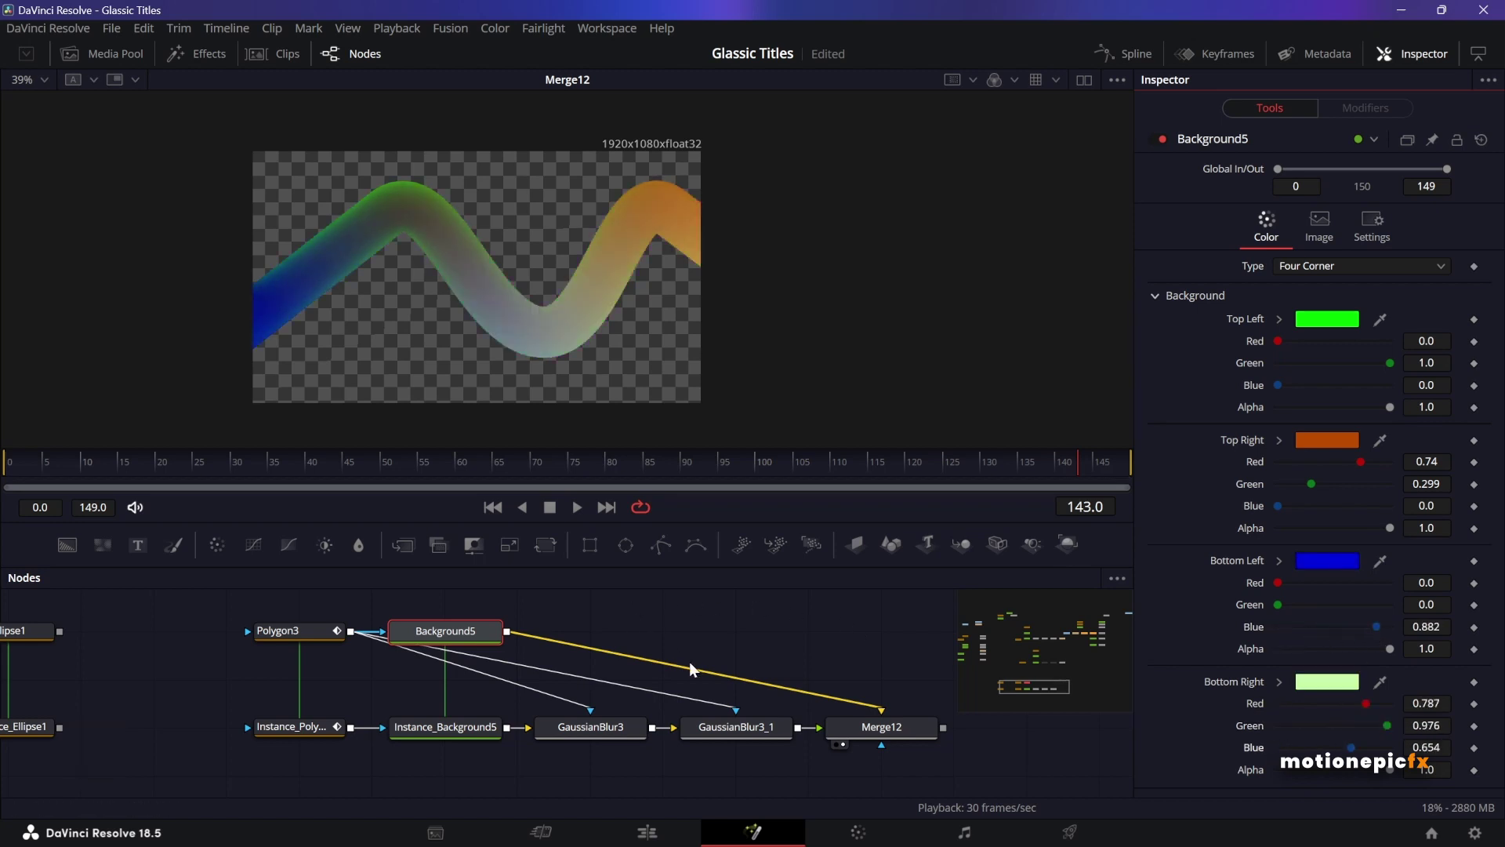